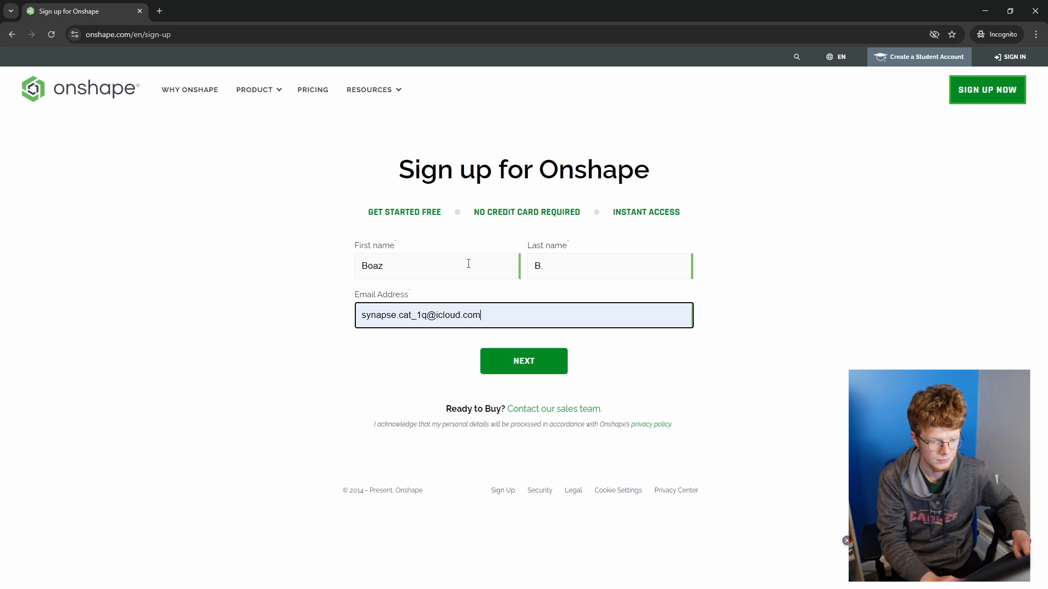
Submit the name and email for the Onshape sign-up and choose Fun as the intended use
click(547, 363)
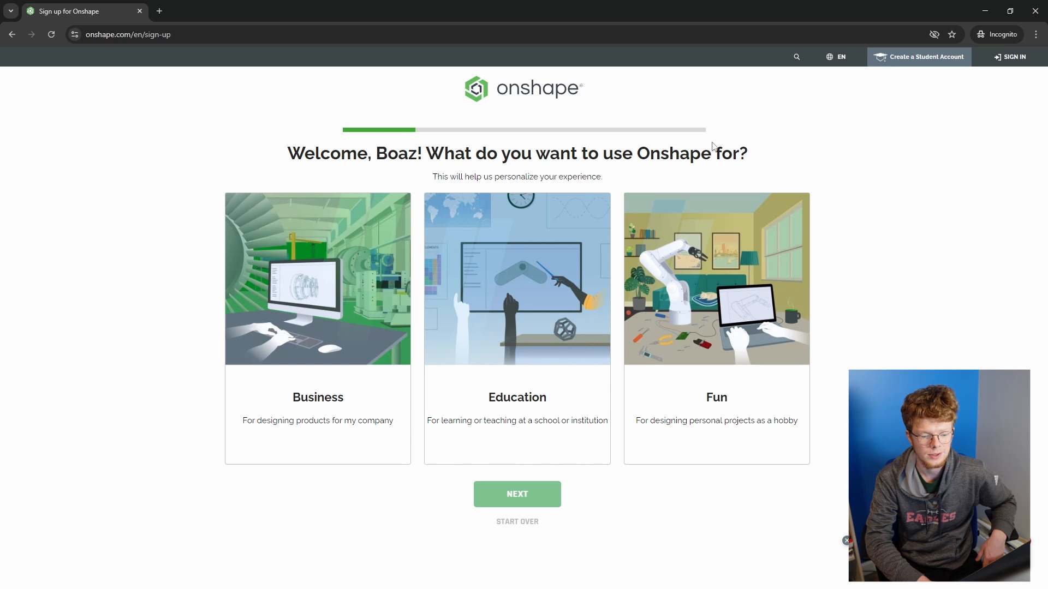
click(677, 312)
click(537, 494)
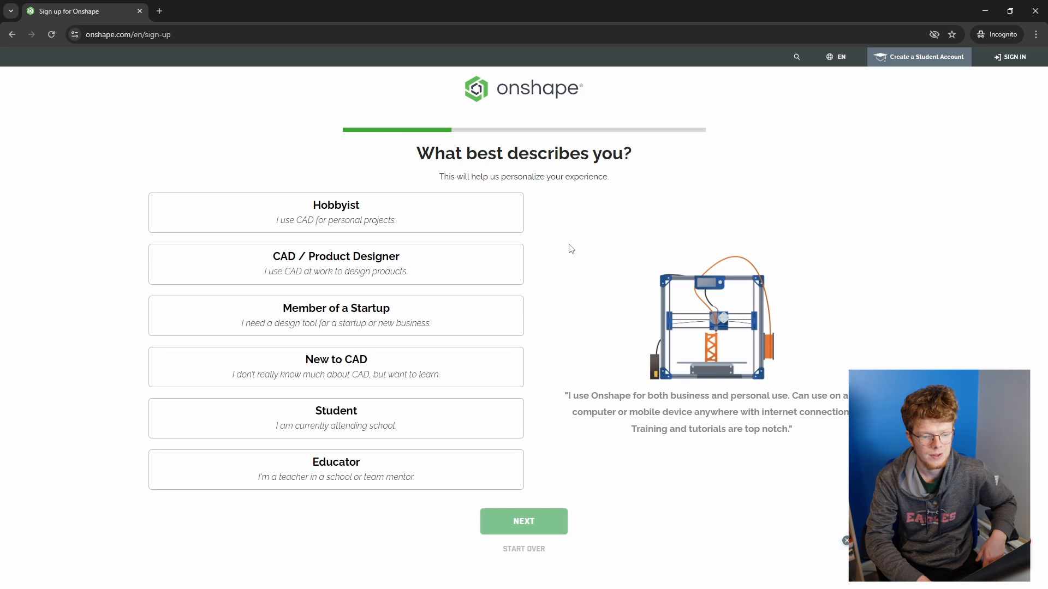
Choose New to CAD as the user description and confirm the recommended Free Plan
click(498, 383)
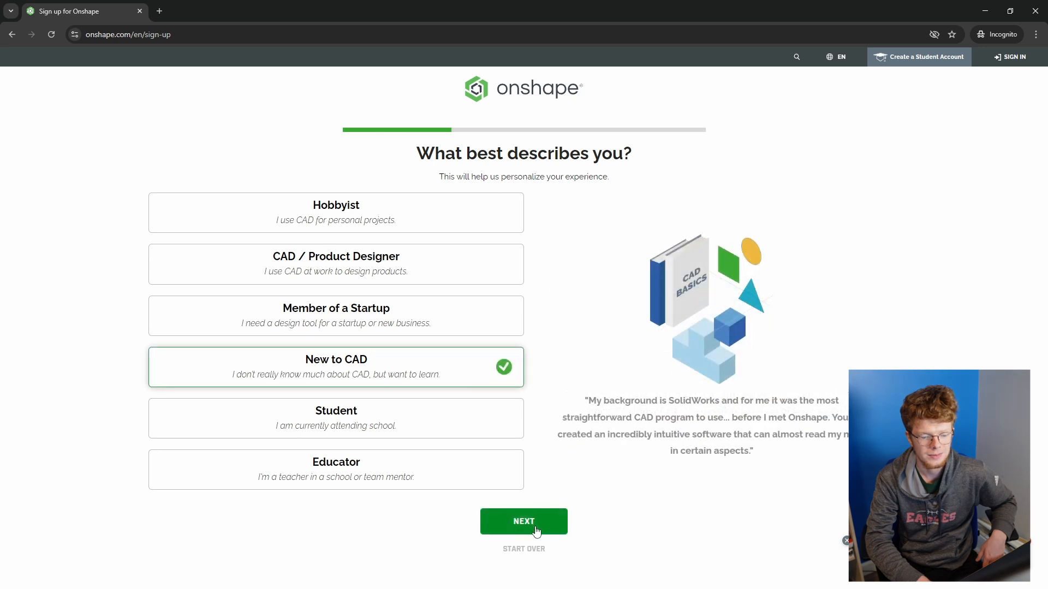
click(524, 521)
scroll(625, 312, down, 1)
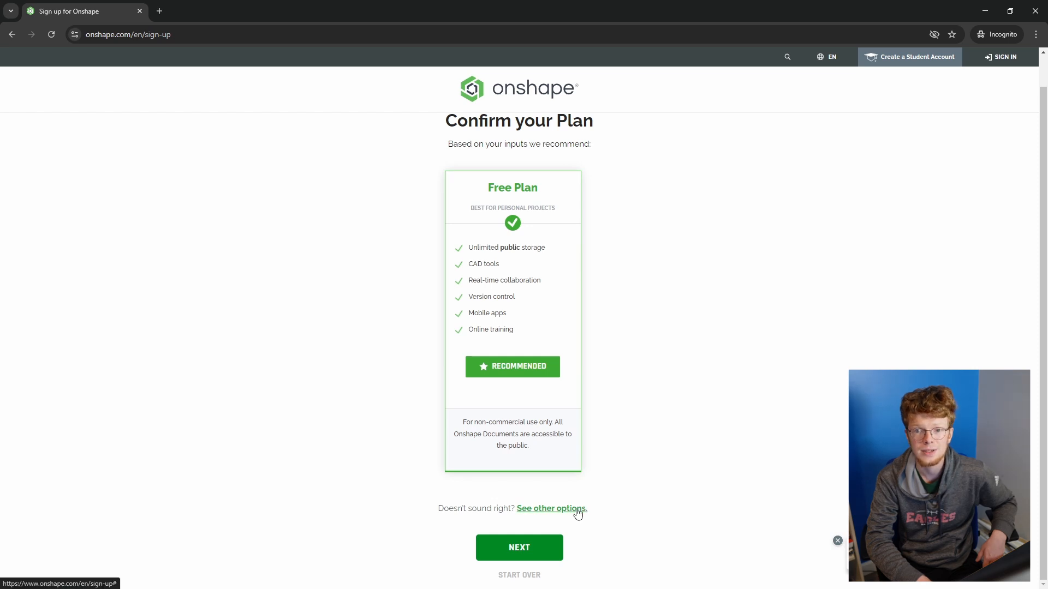
click(529, 556)
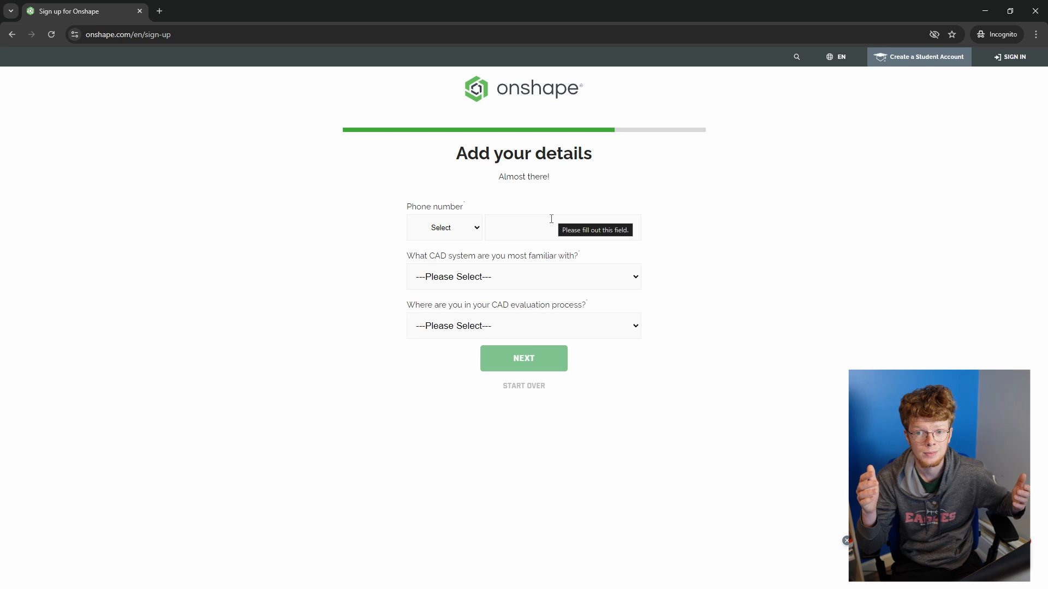
Submit the details form with the phone number, country code US (+1), familiar CAD system None and evaluation stage Beginning investigation
click(551, 219)
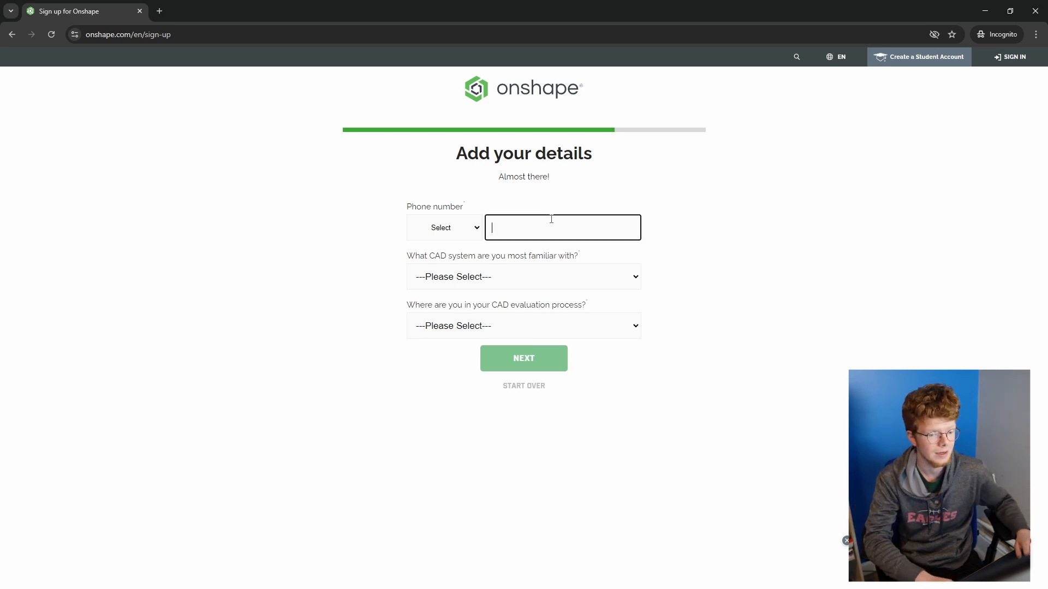
text(270)
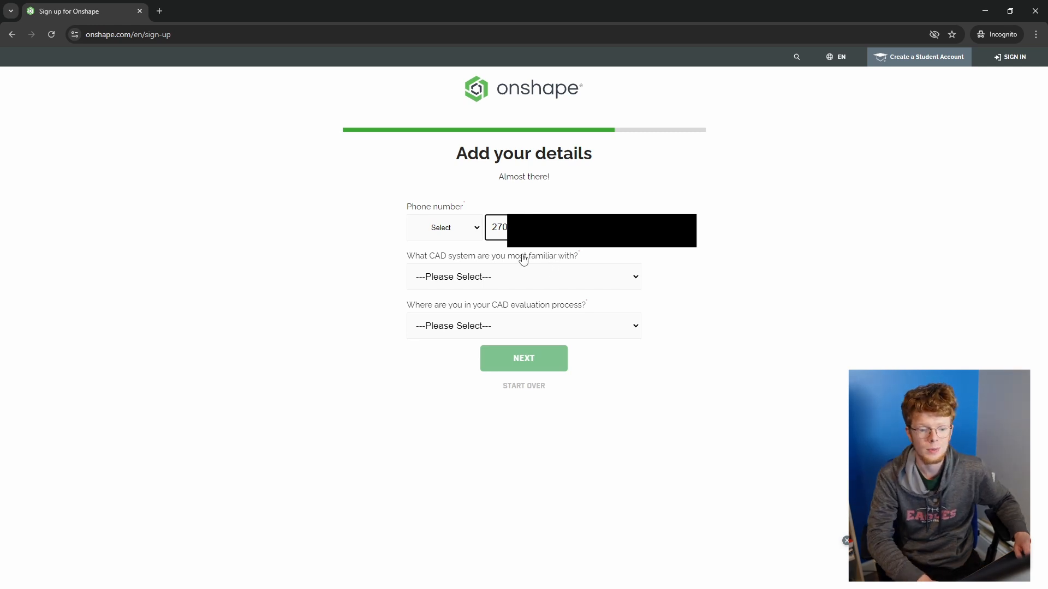
click(535, 278)
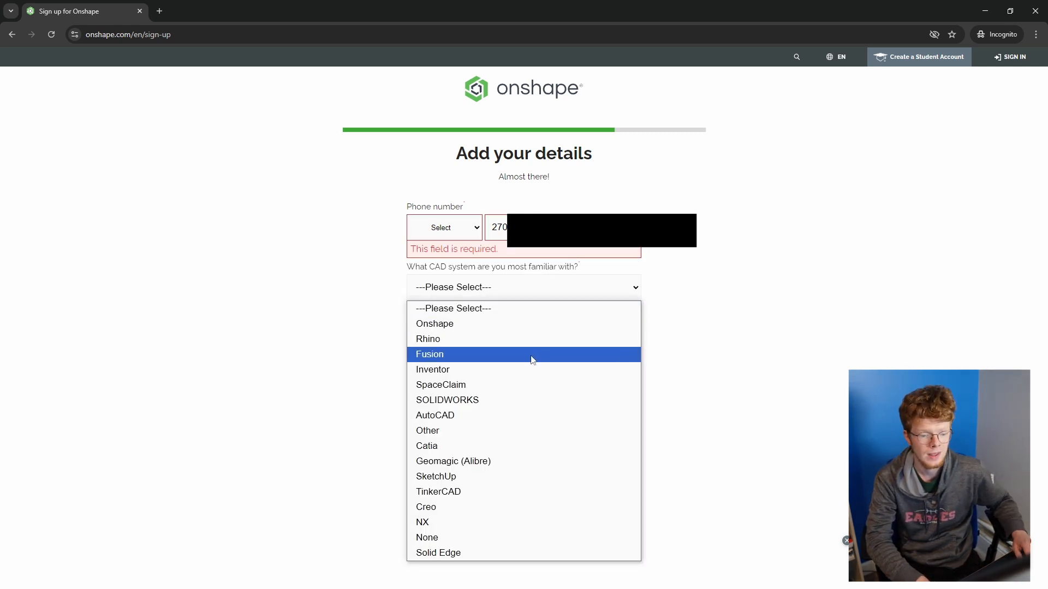
click(492, 539)
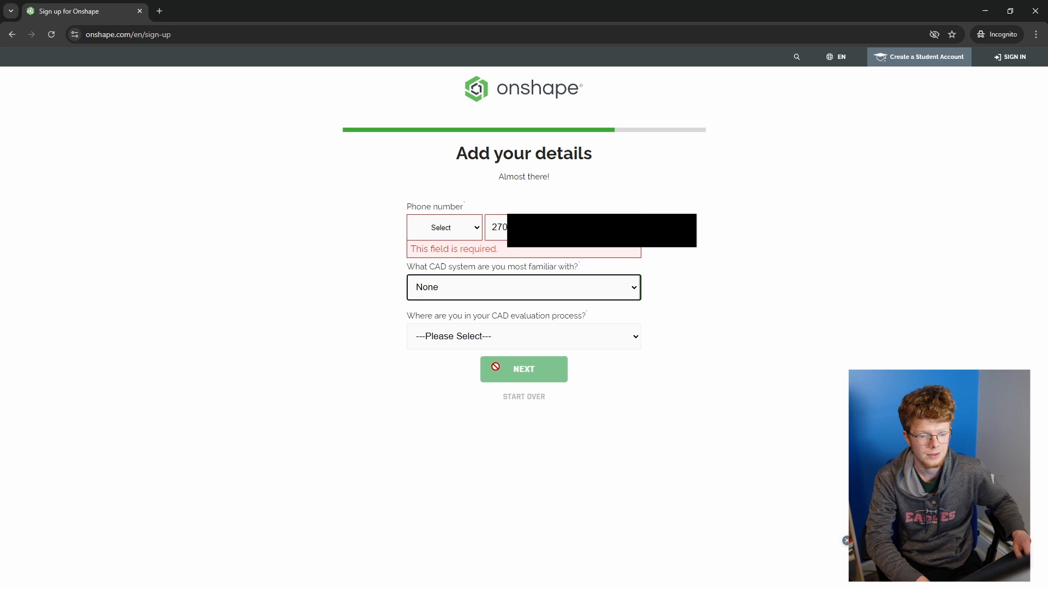
click(503, 338)
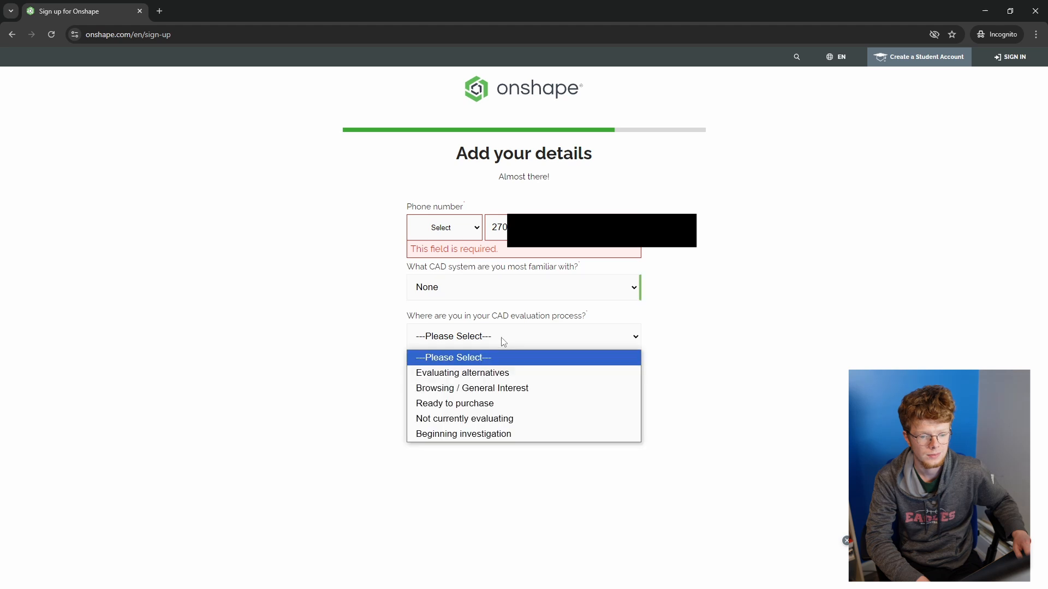
click(486, 434)
click(465, 229)
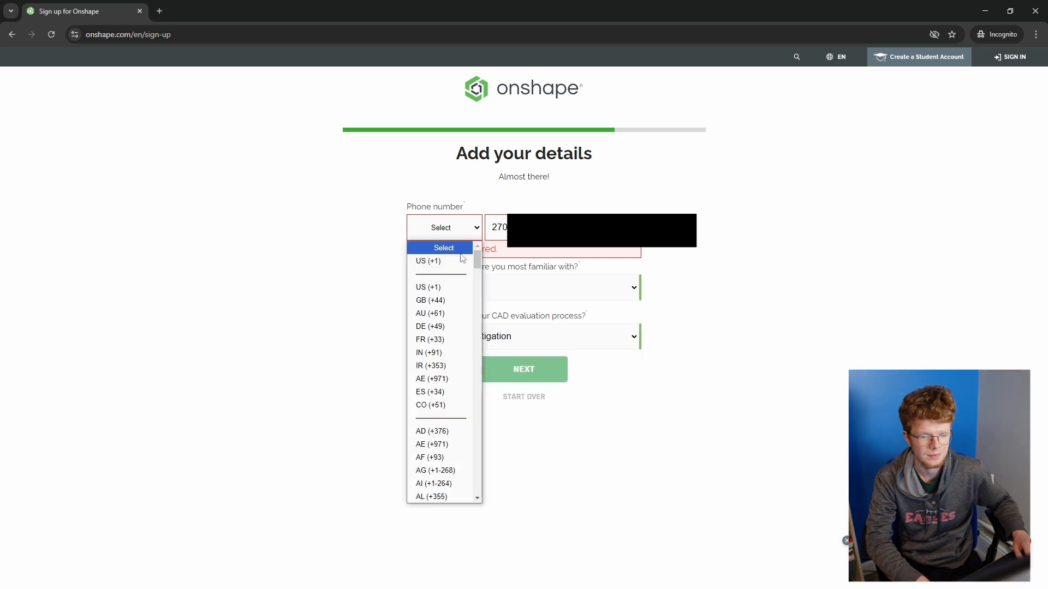
click(462, 258)
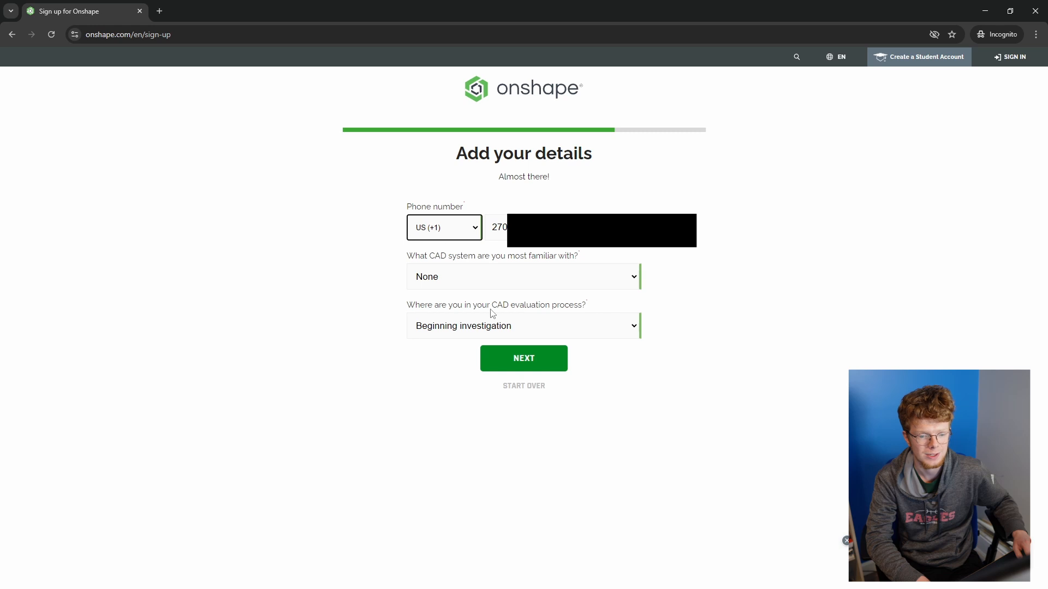
click(524, 361)
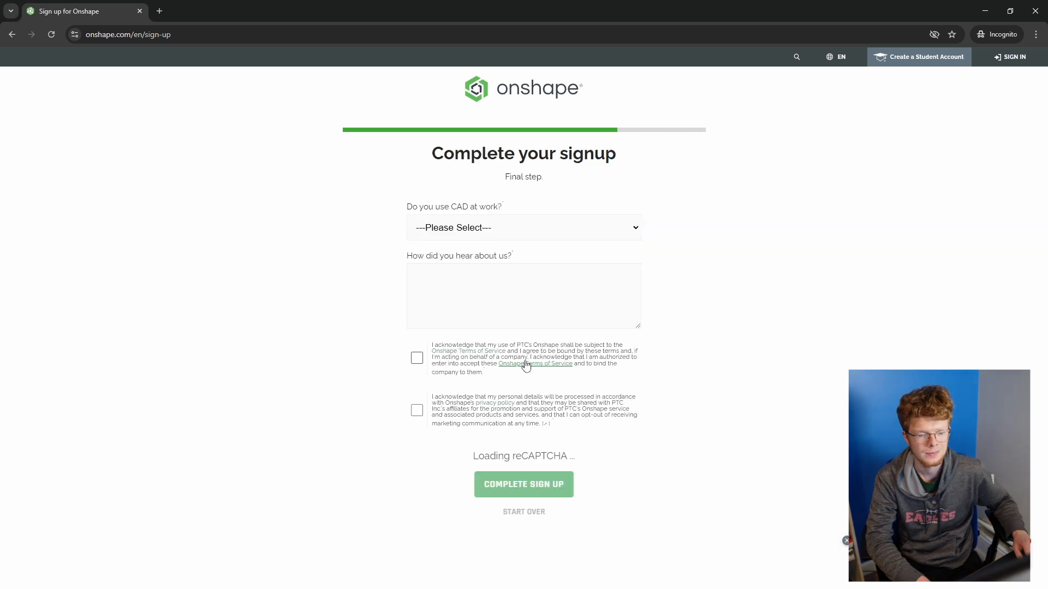
Complete the sign-up with No for CAD at work, Youtube as the referral source, and both acknowledgements accepted
click(467, 226)
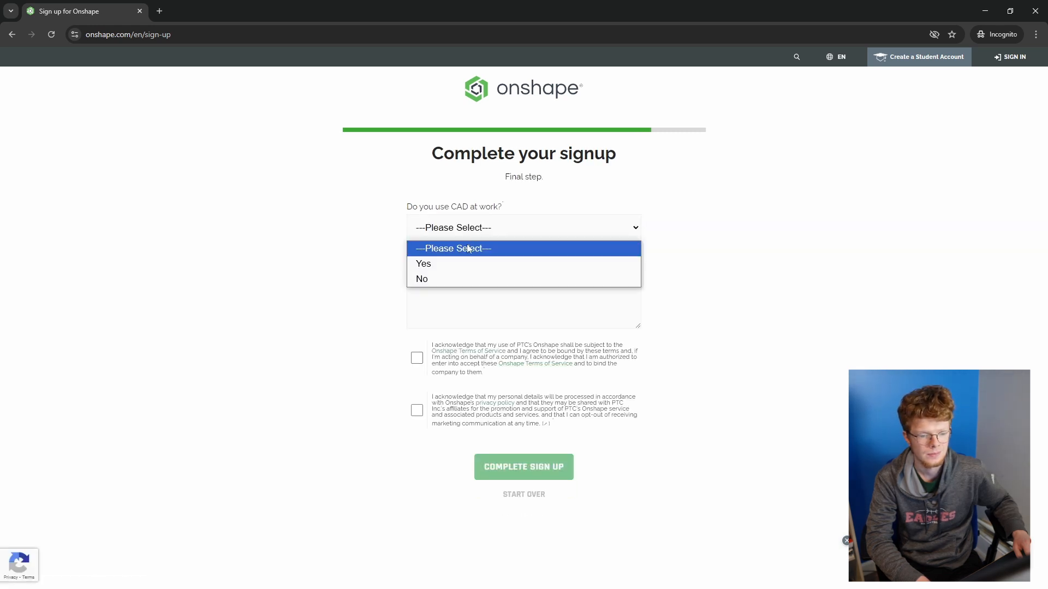
click(466, 279)
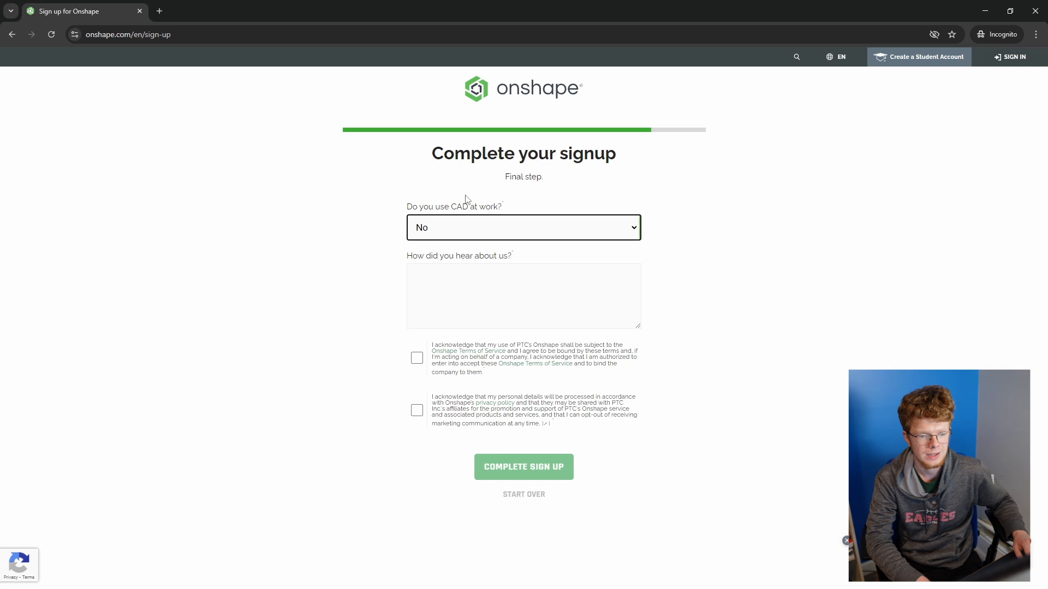
click(480, 279)
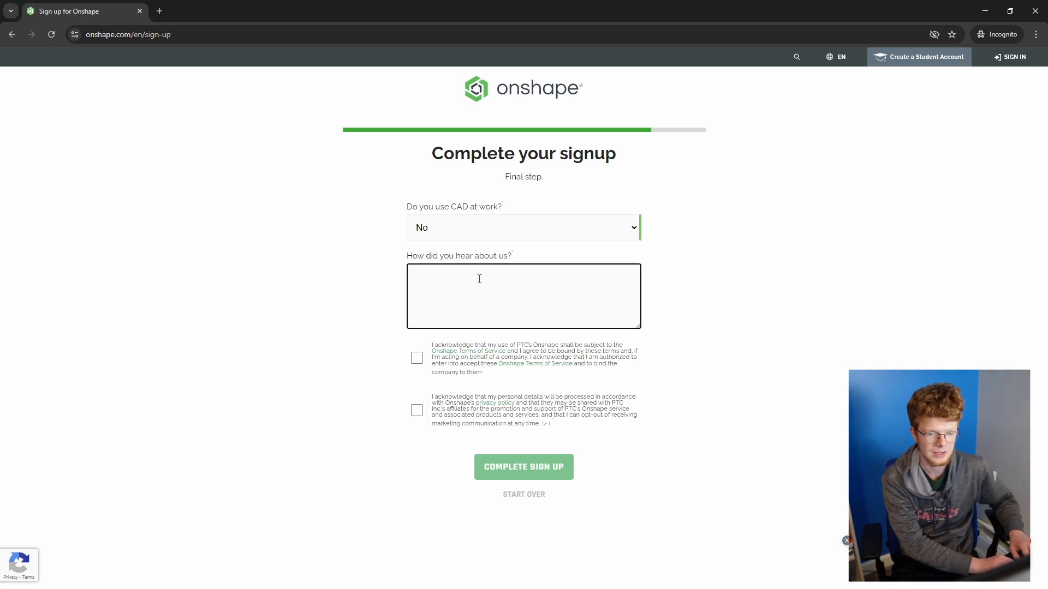
text(Youtube)
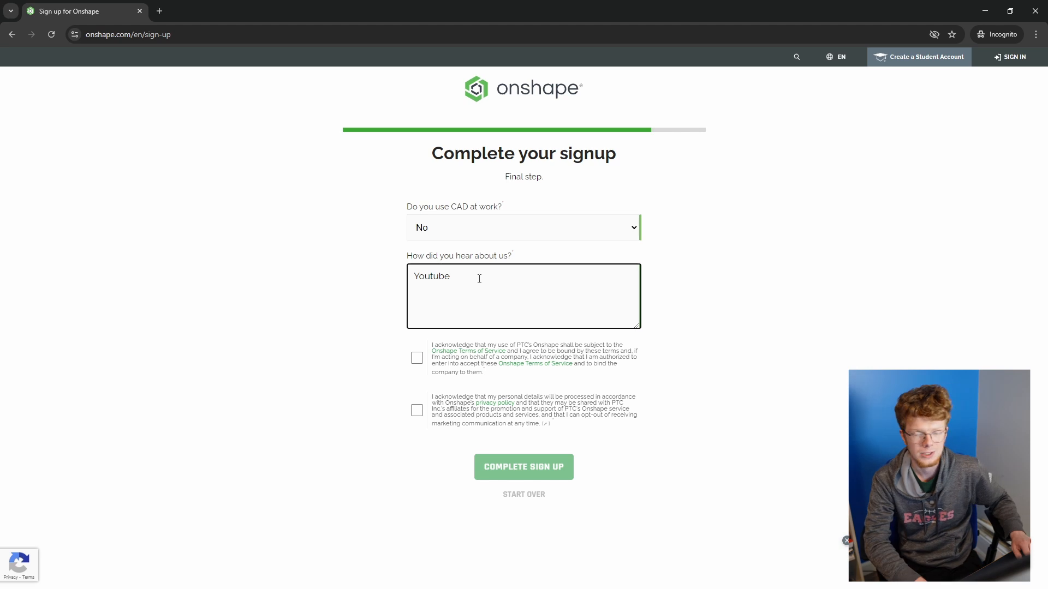
click(416, 358)
click(417, 412)
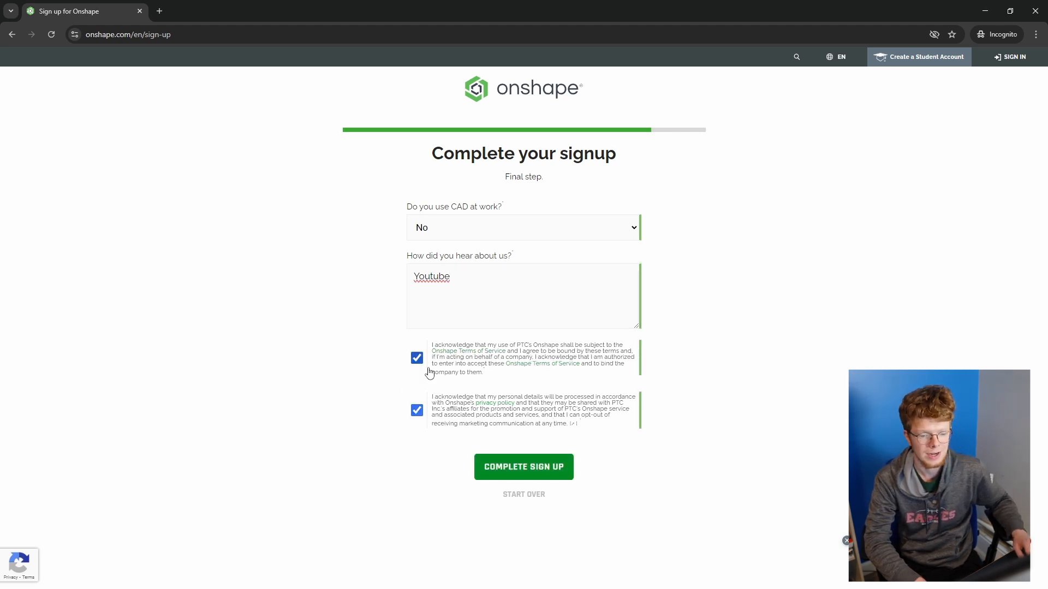
click(535, 471)
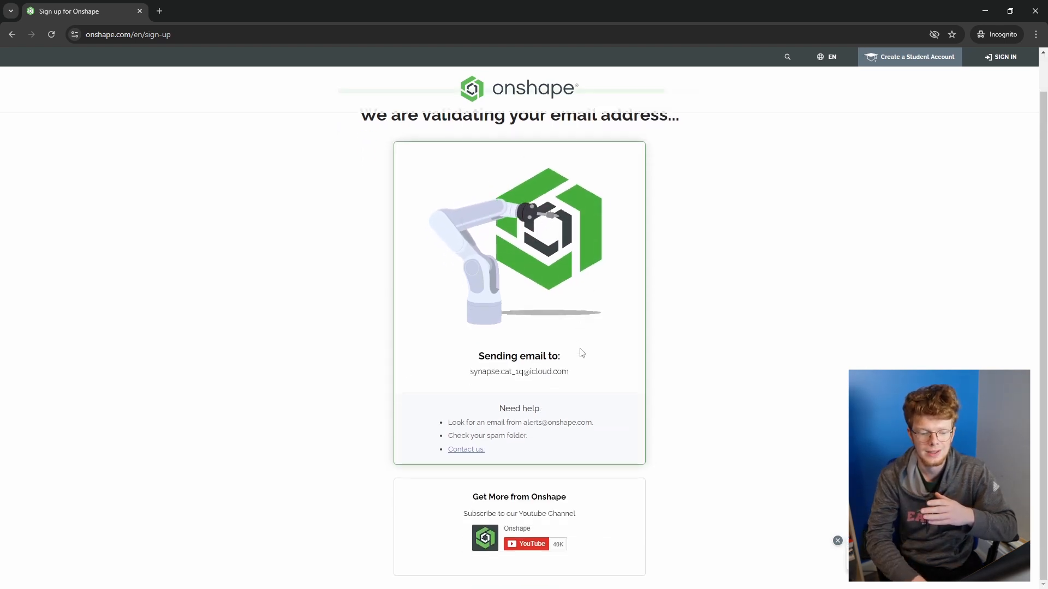
Open Gmail in a new browser tab and sign in with the account's email address and password
click(160, 11)
text(gm)
key(Return)
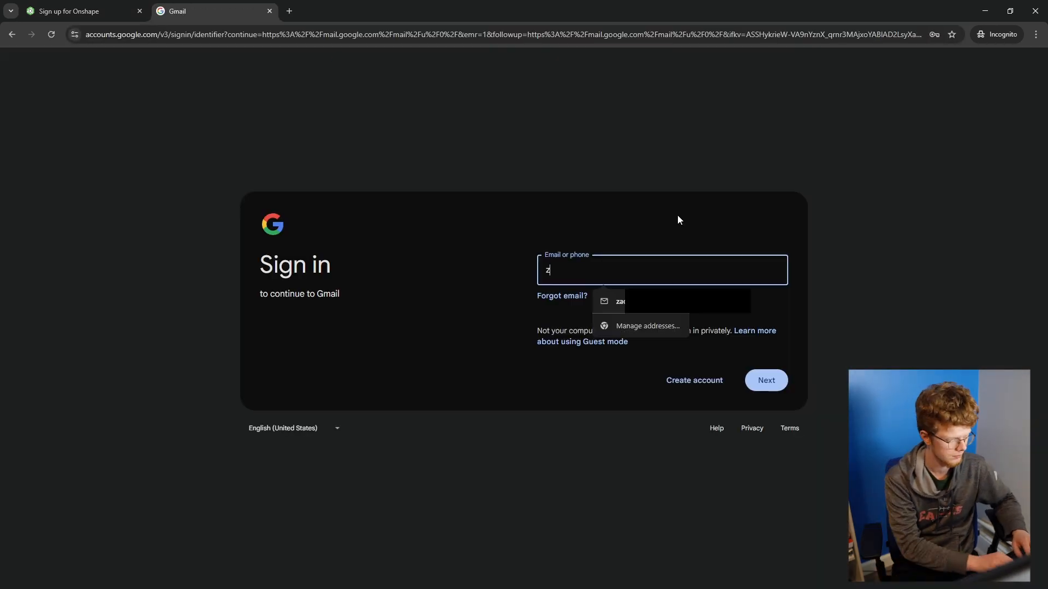
text(zac)
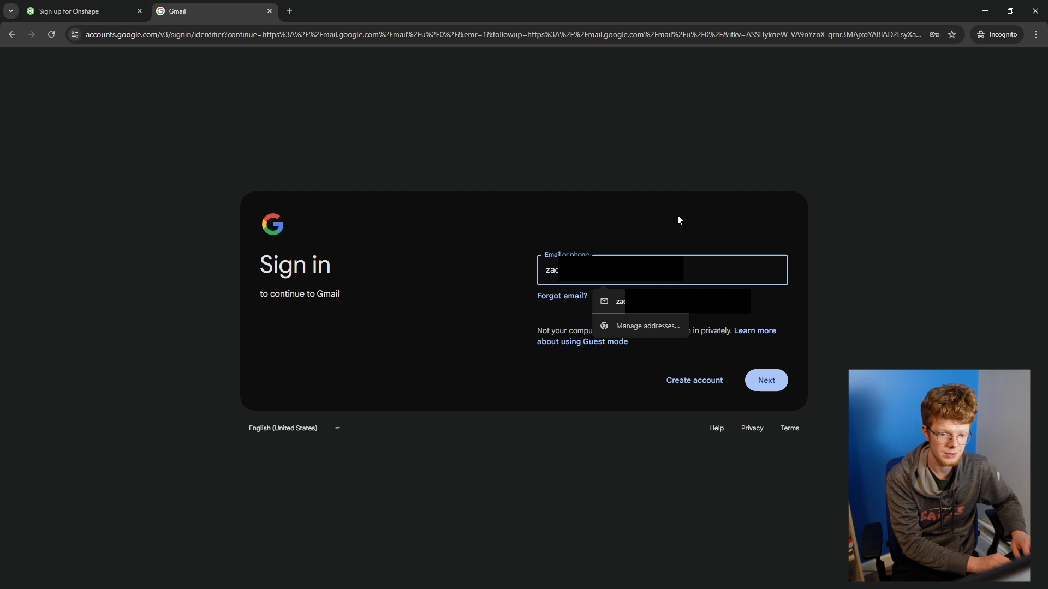
key(Return)
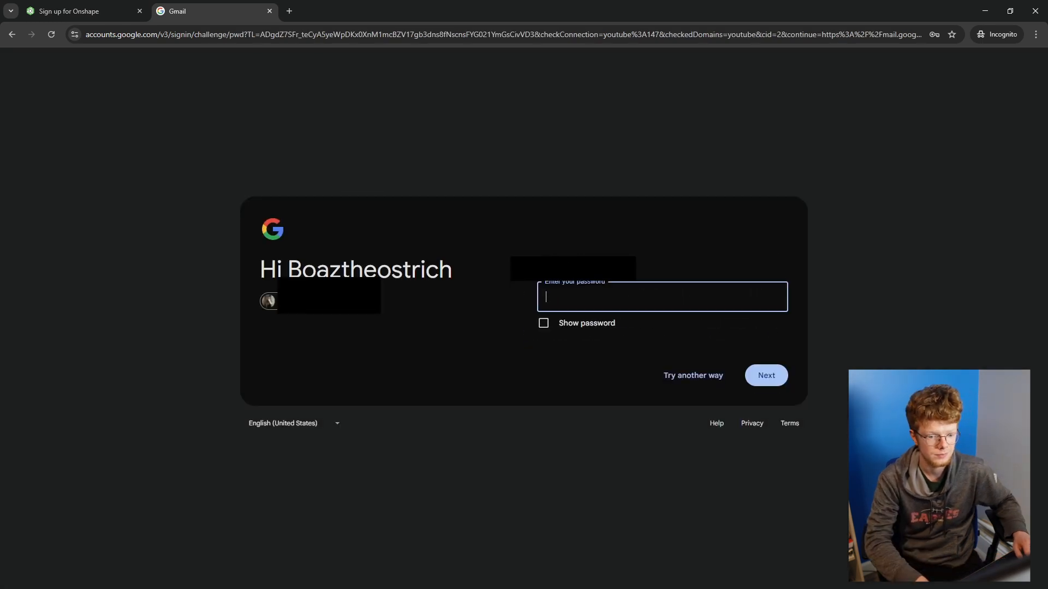
text(•••••••••)
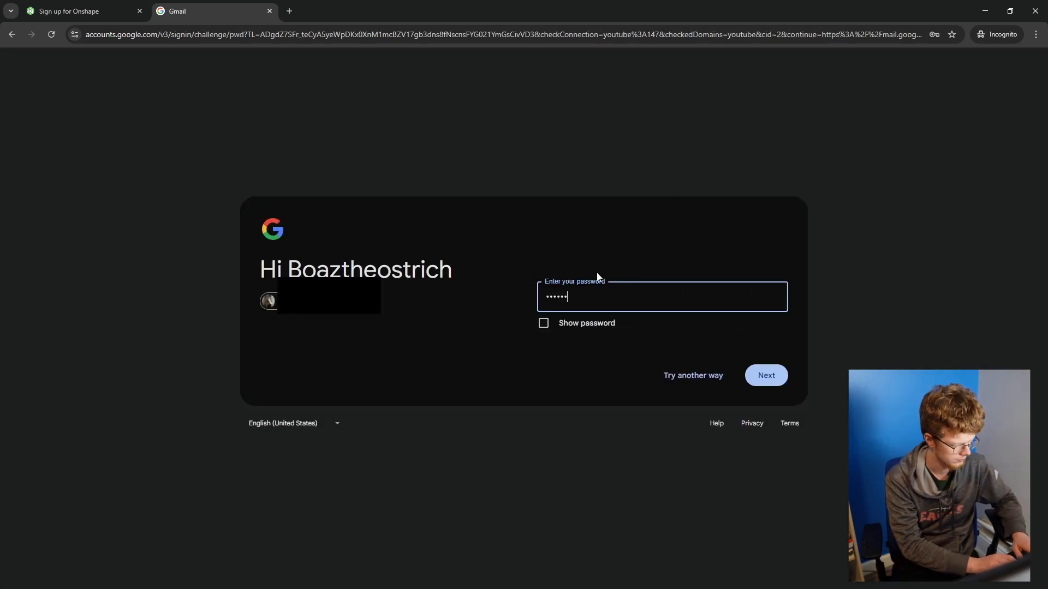
key(Return)
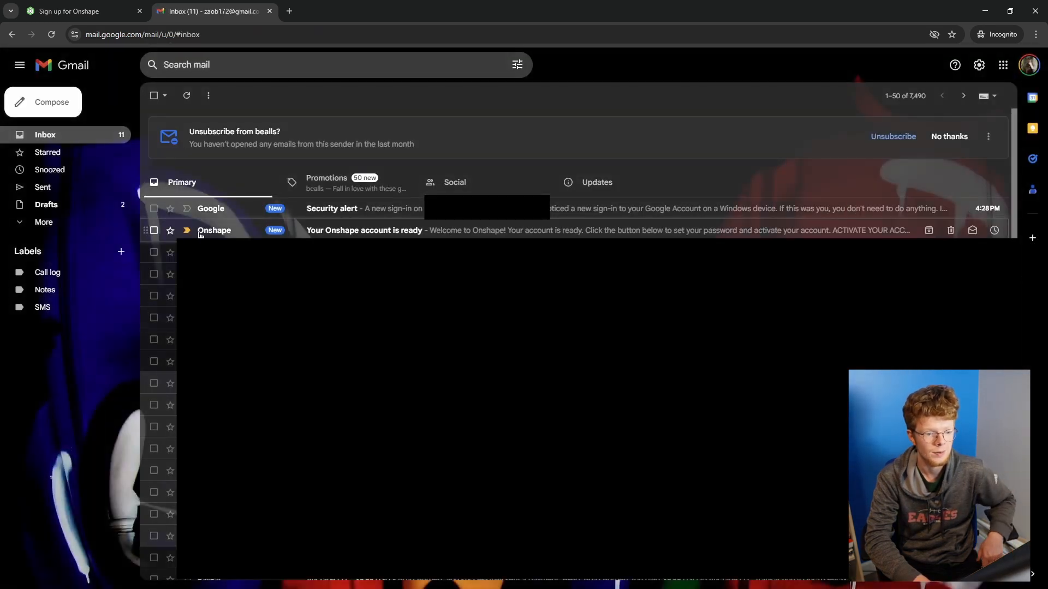
Open the "Your Onshape account is ready" email and follow its account activation link
click(387, 233)
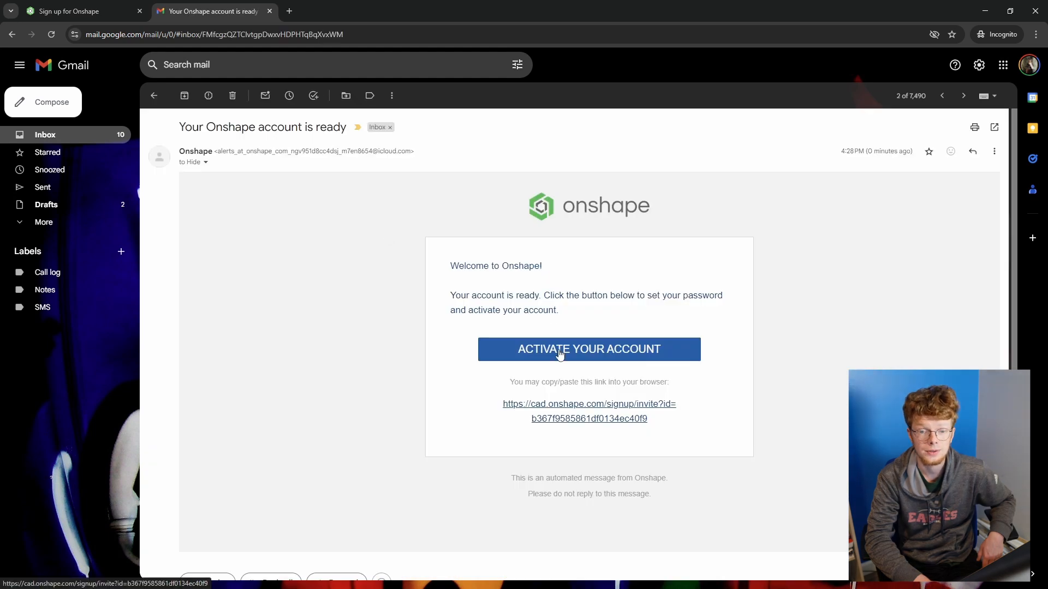
click(559, 351)
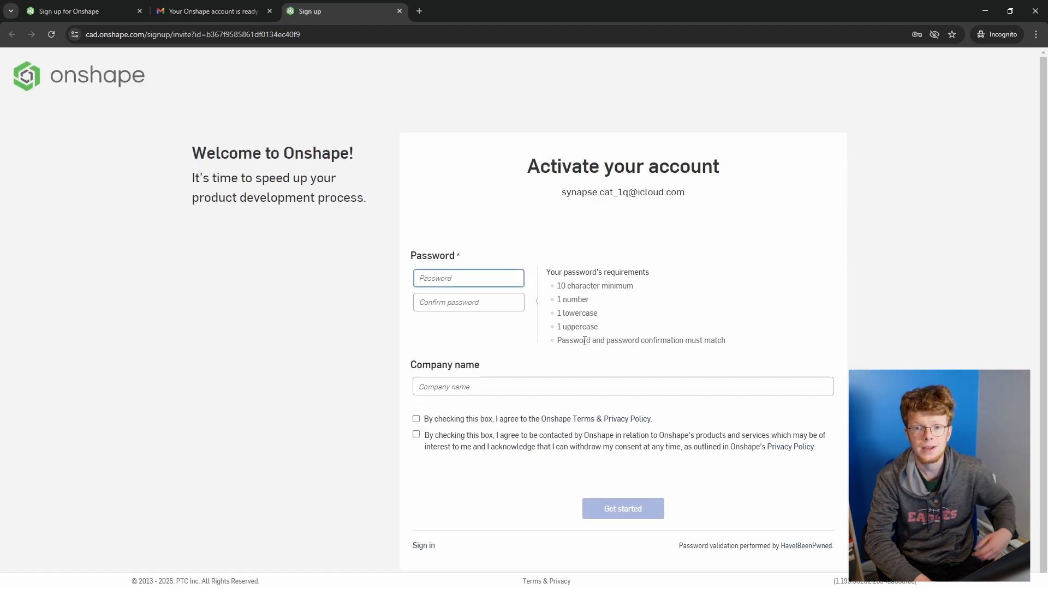
Enter the new Onshape account password and repeat it in the confirmation field
click(479, 275)
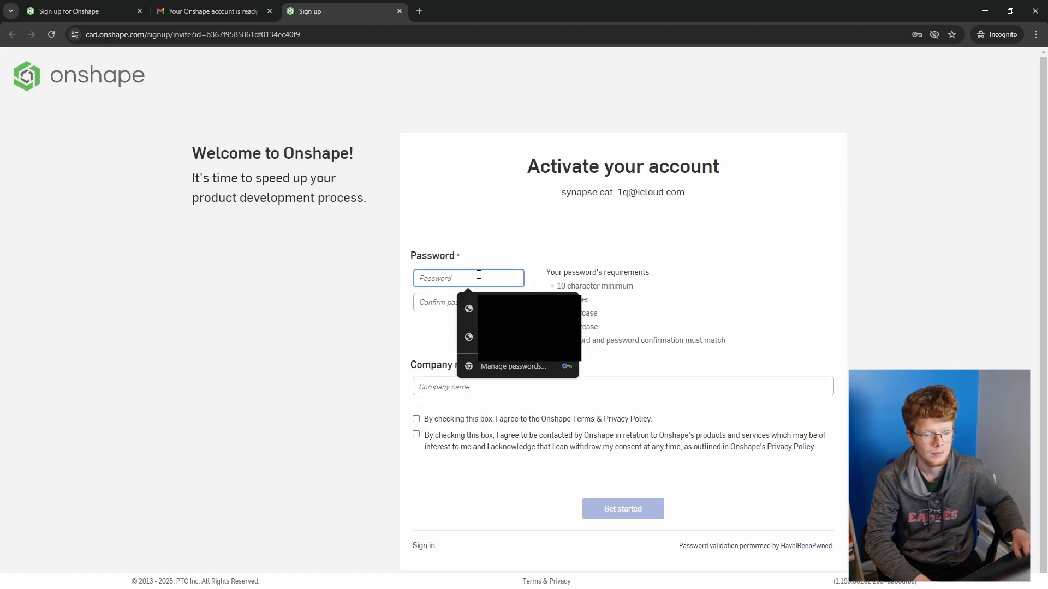
right_click(477, 250)
click(453, 277)
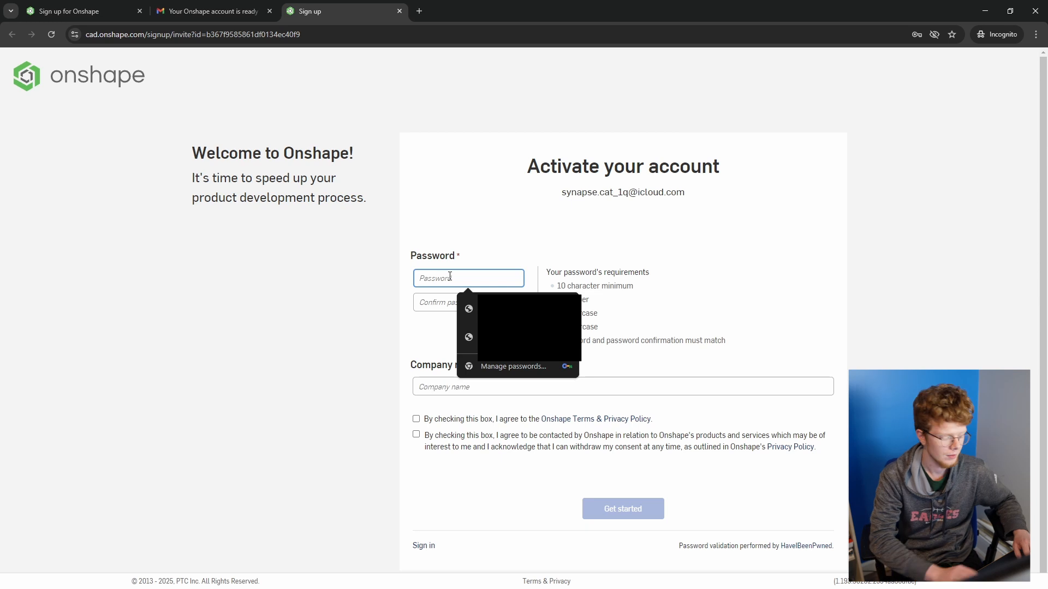
text(•••)
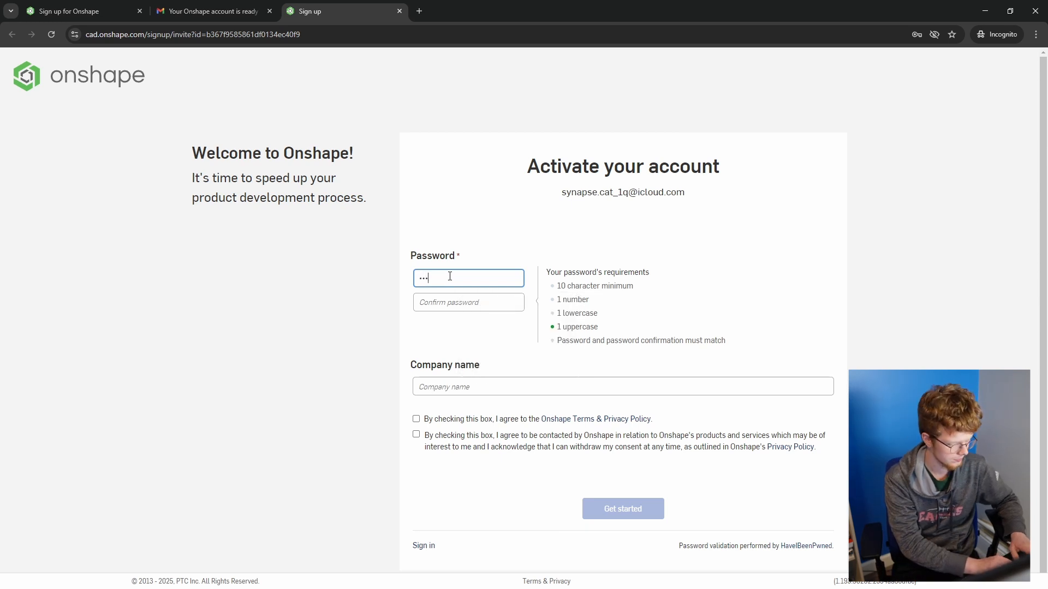
text(•••••••••)
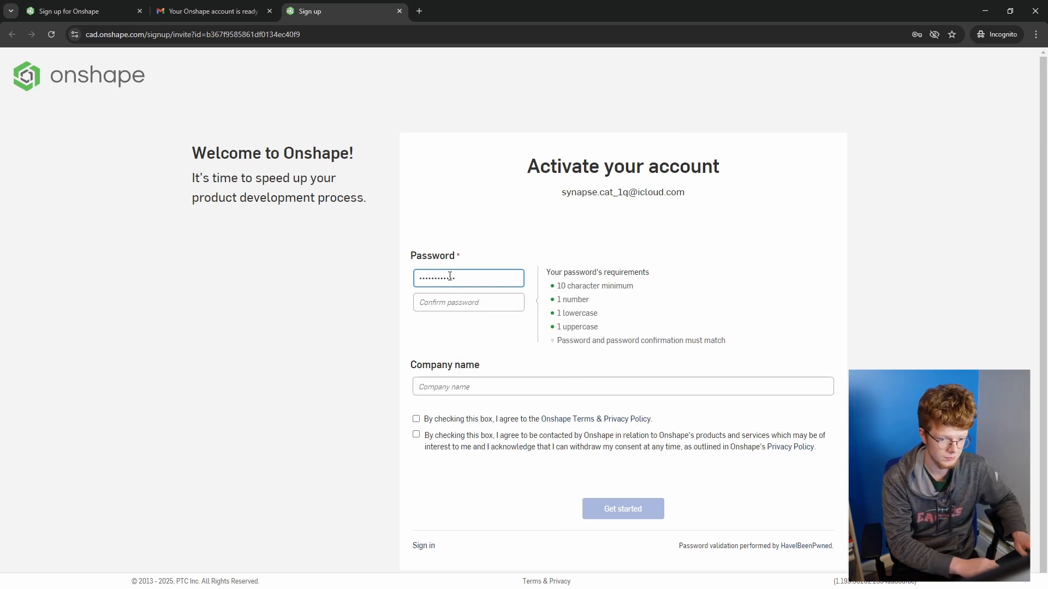
key(Tab)
text(•••••)
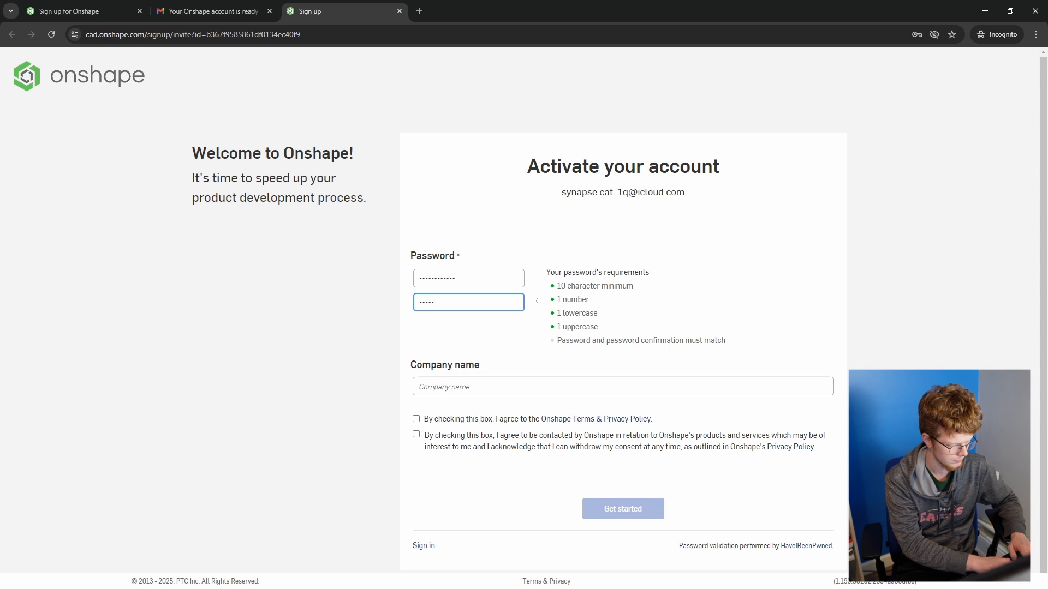
text(•••••••)
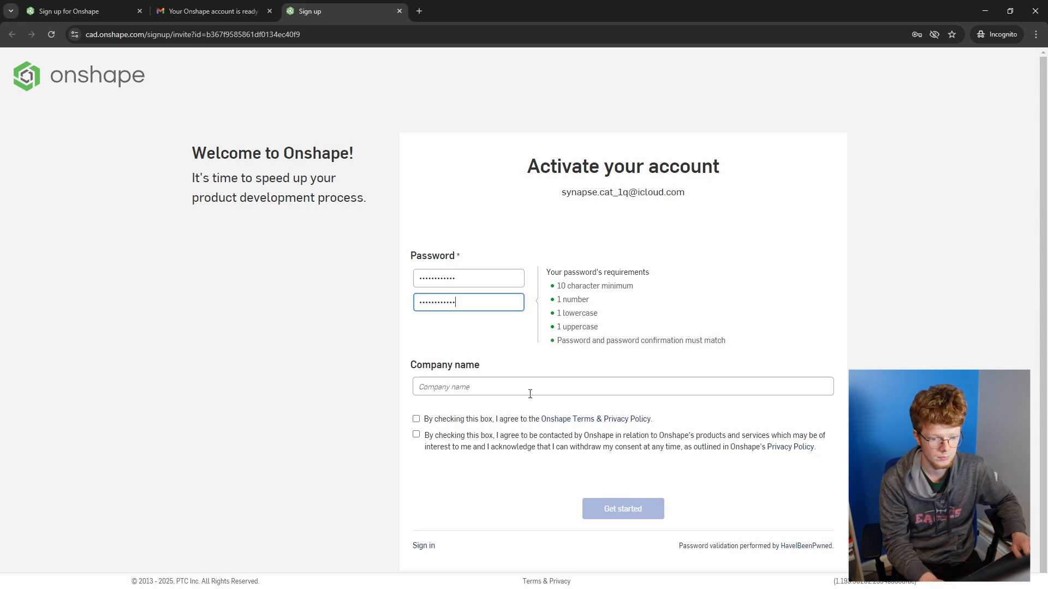
Activate the account with the Terms & Privacy Policy and contact consent accepted, and dismiss the CAM Studio webinar announcement
scroll(530, 394, down, 1)
click(447, 416)
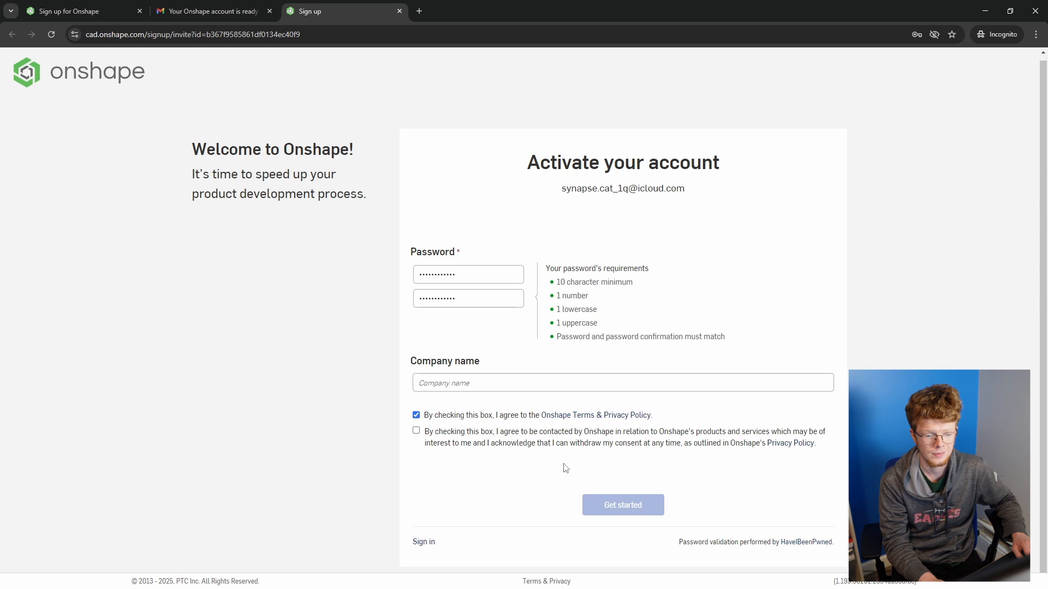
click(520, 438)
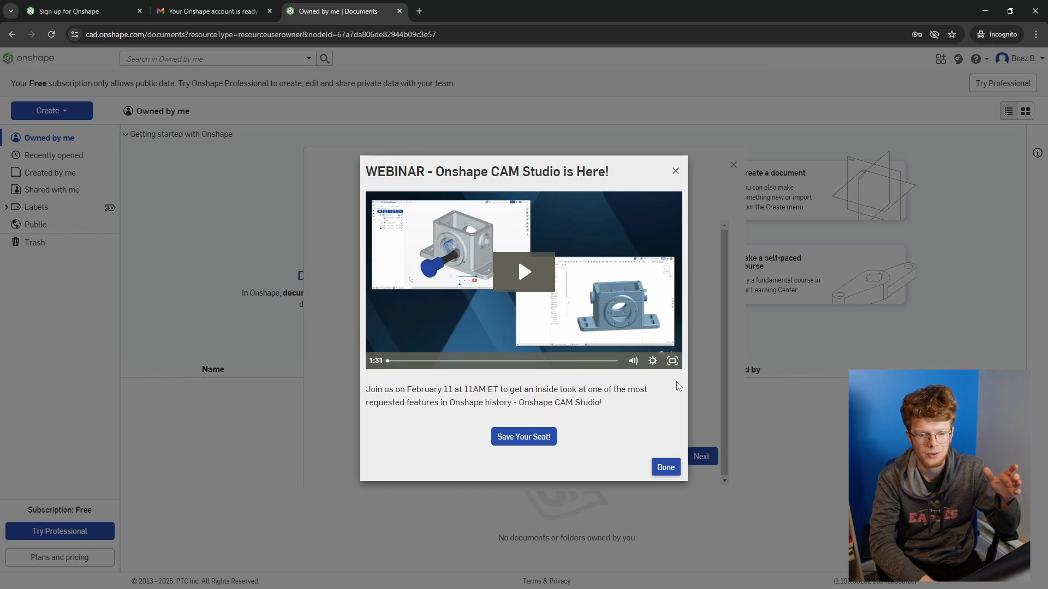
click(675, 173)
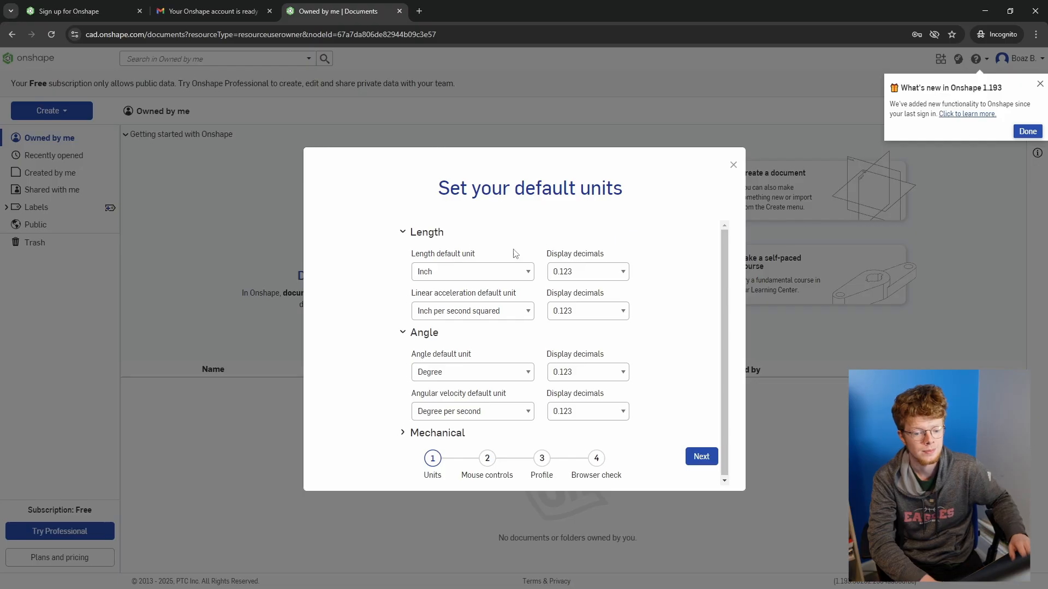
Set the default length unit to Millimeter, keep the other unit defaults, and accept the Onshape (default) mouse controls
click(470, 275)
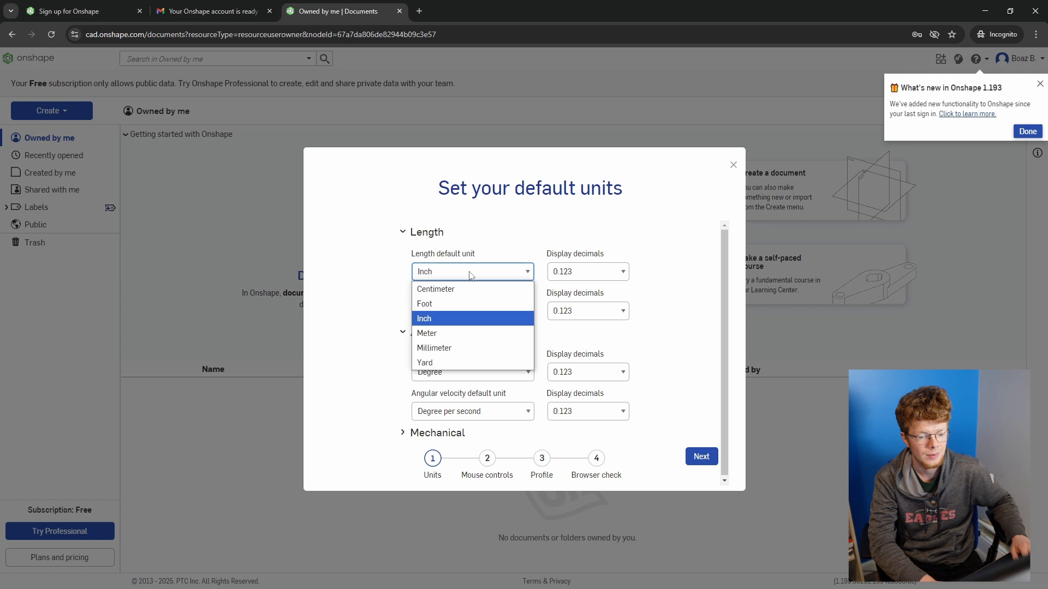
click(452, 348)
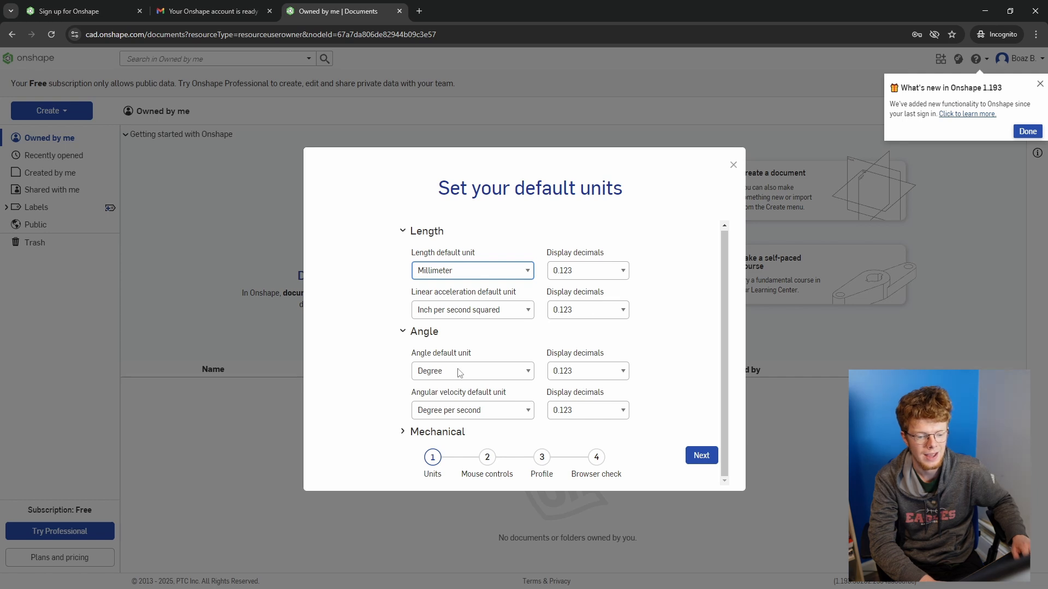
click(701, 455)
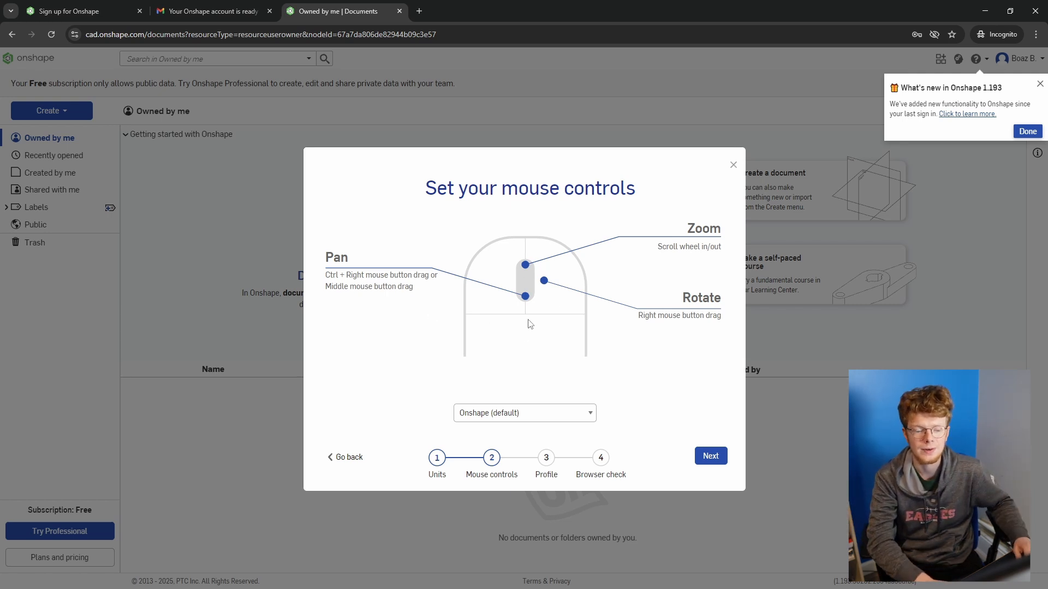
click(709, 456)
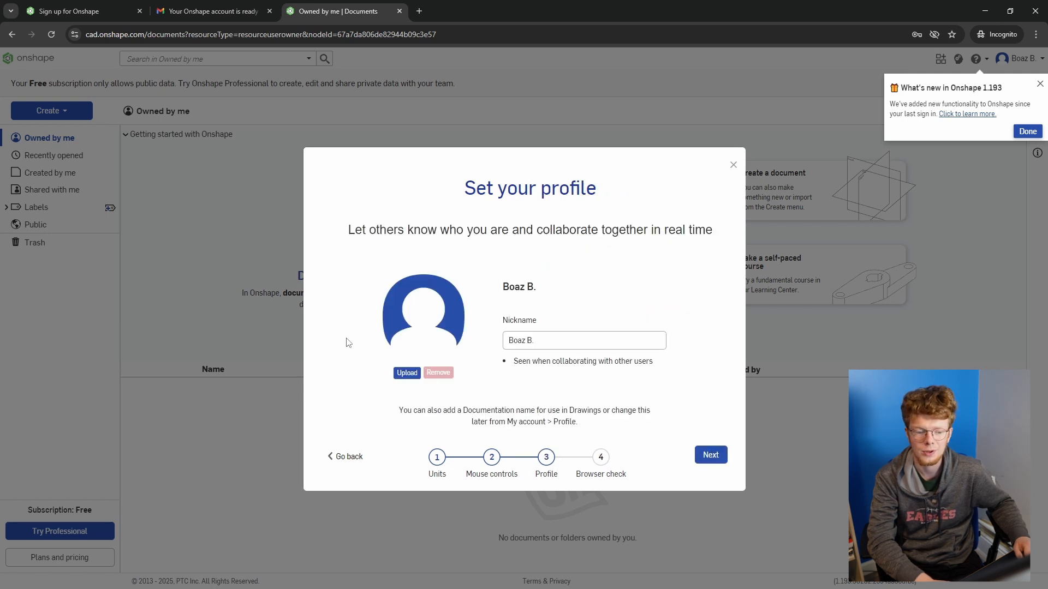
Shorten the profile nickname to the first name only and complete the initial setup through the browser check
click(569, 348)
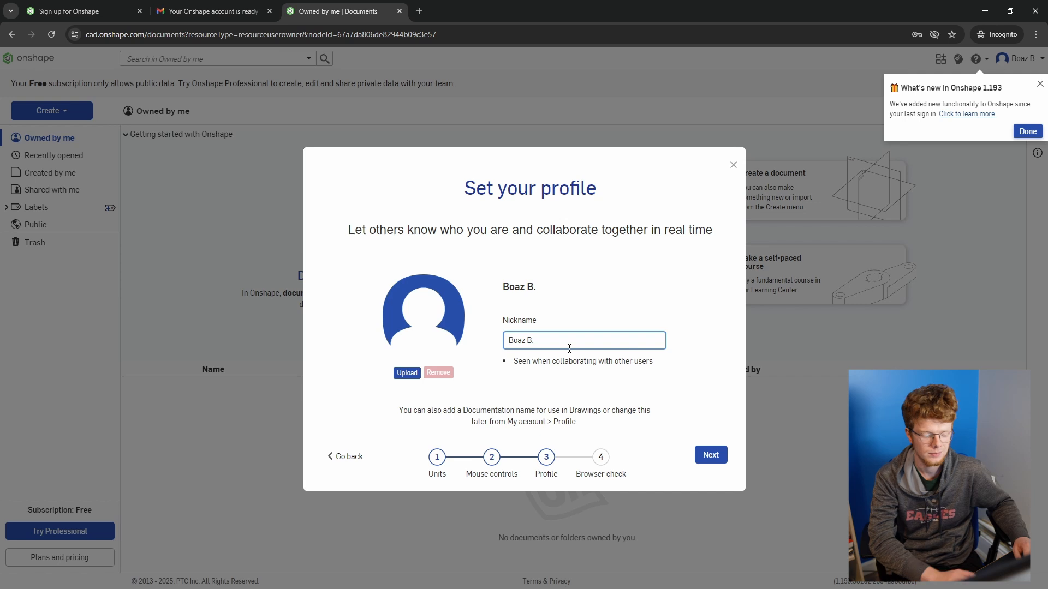
key(BackSpace)
key(BackSpace)
key(BackSpace)
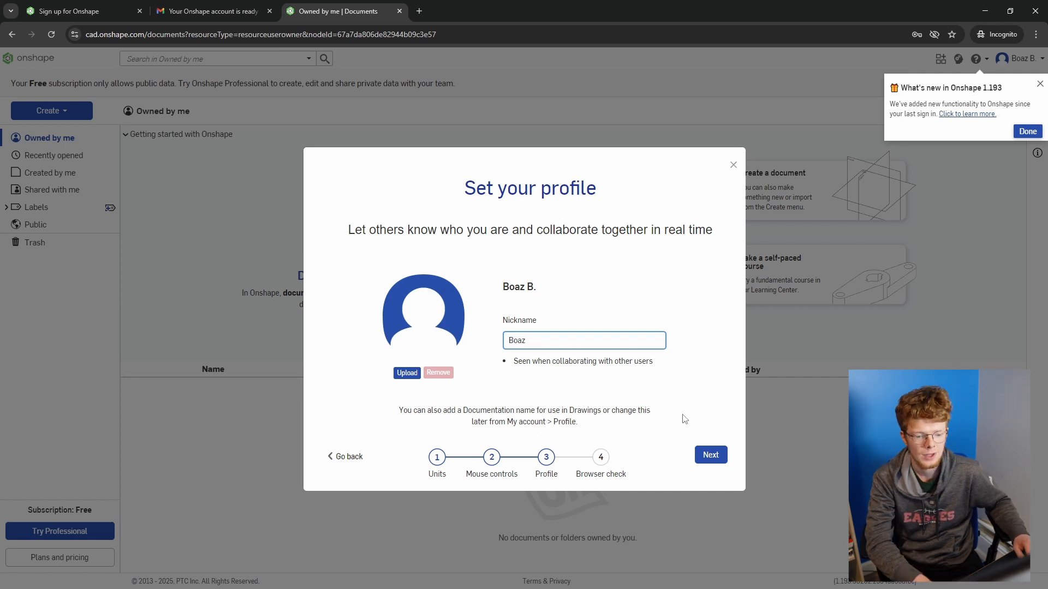
click(716, 461)
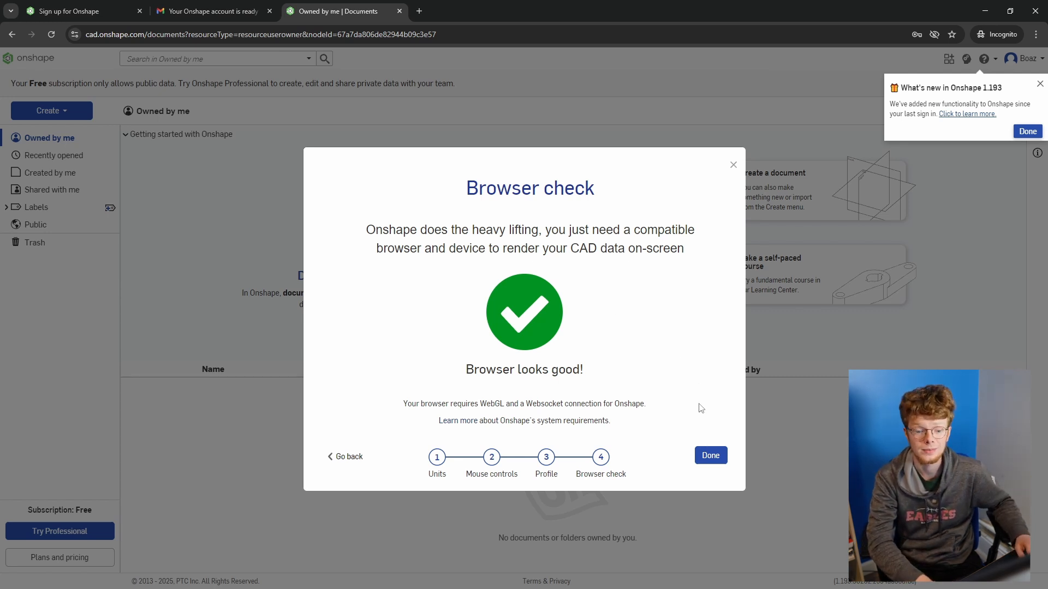
click(711, 455)
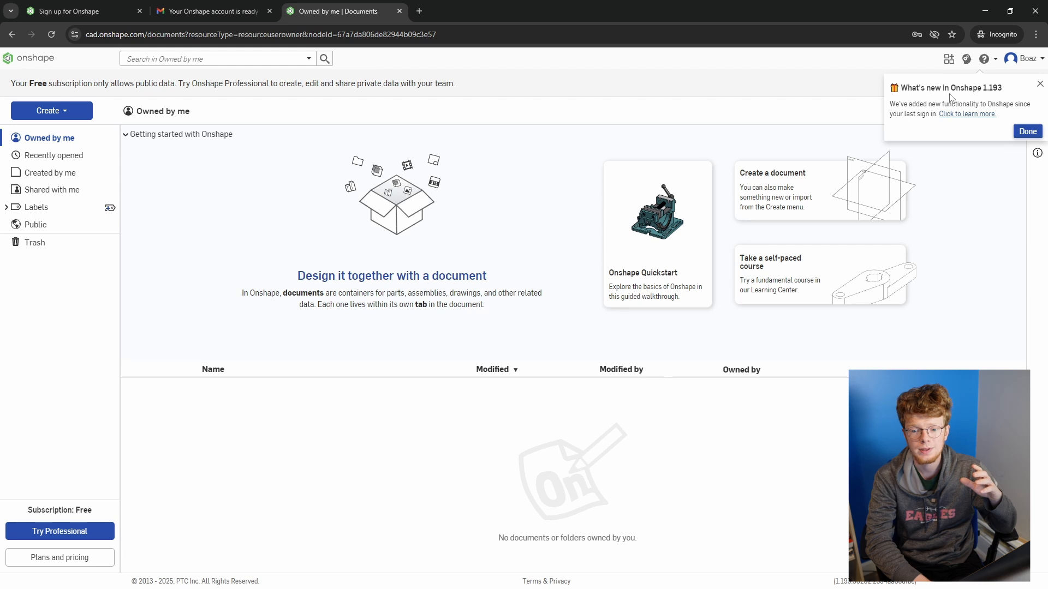
Dismiss the What's new in Onshape 1.193 notice and create a public document named "document 1"
click(1040, 85)
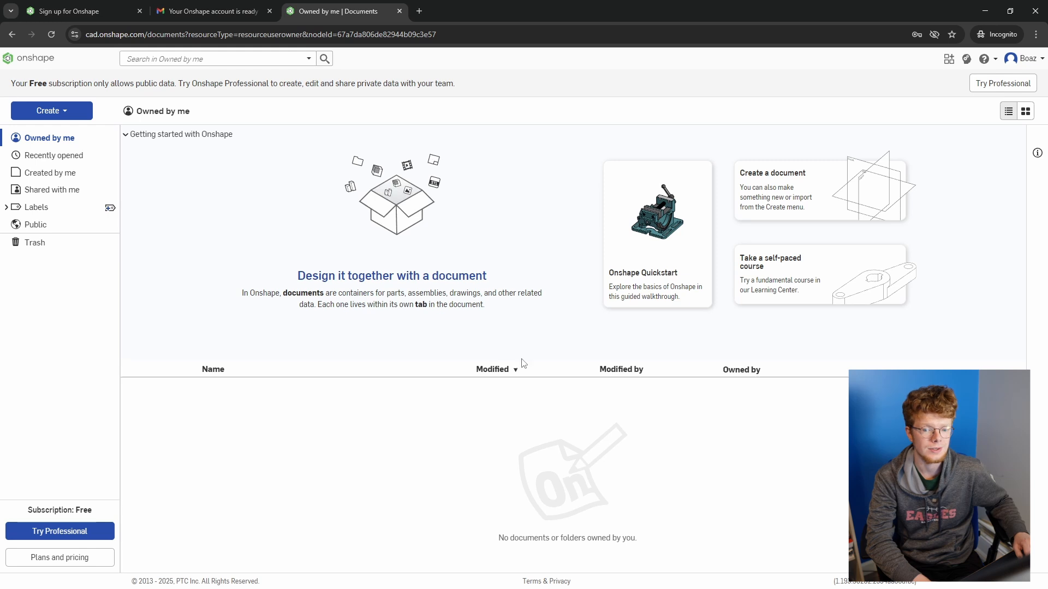
click(24, 112)
click(37, 131)
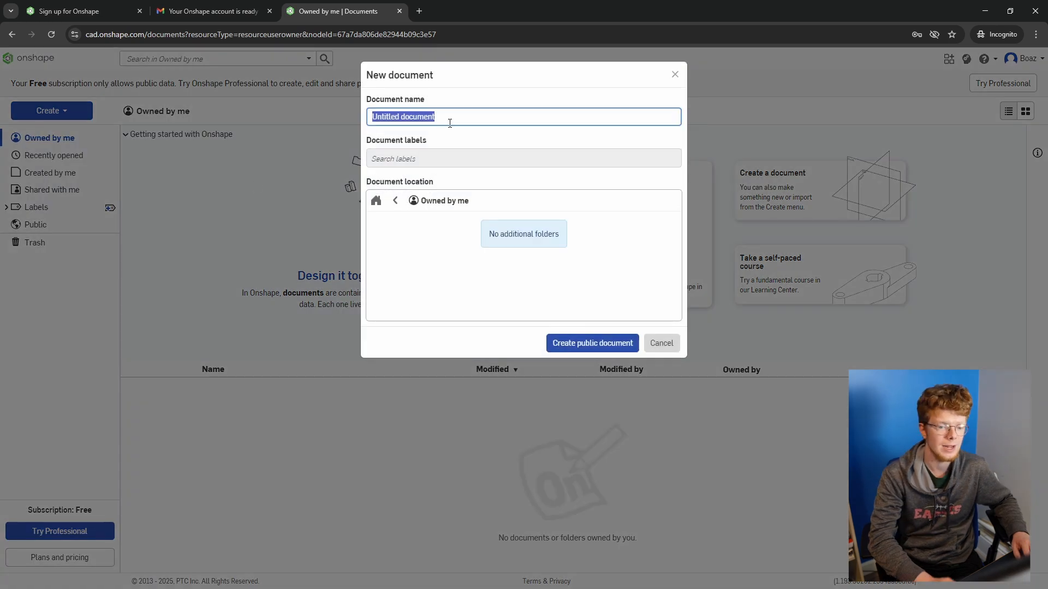
text(docu)
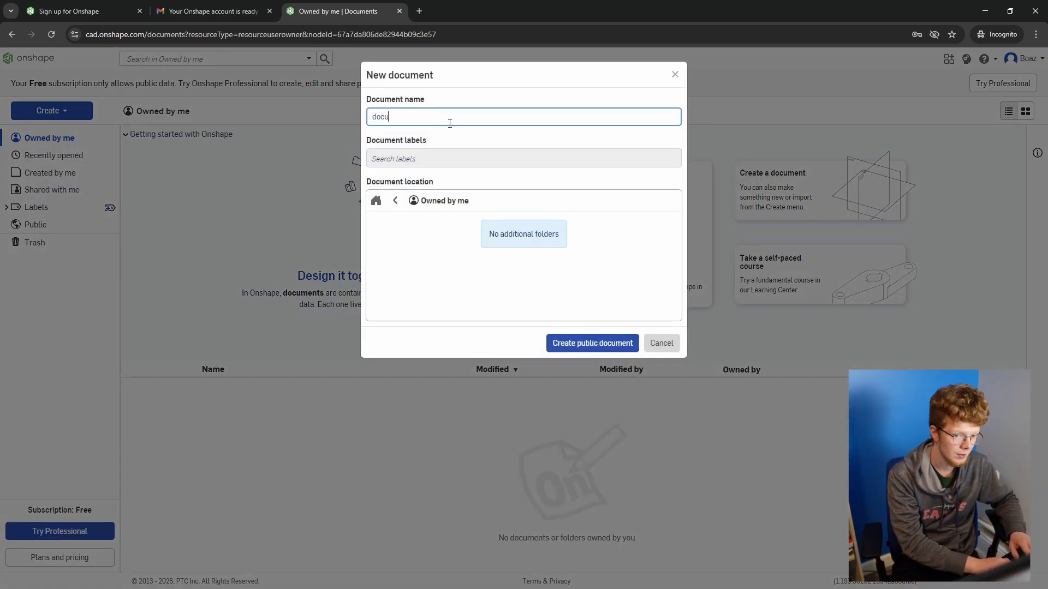
text(ment 1)
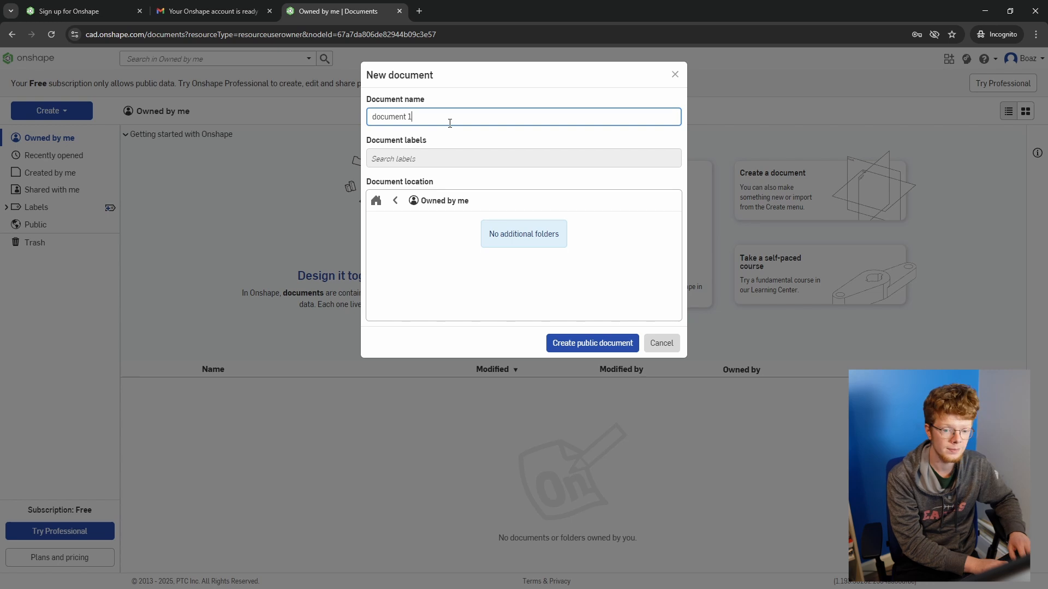
click(580, 342)
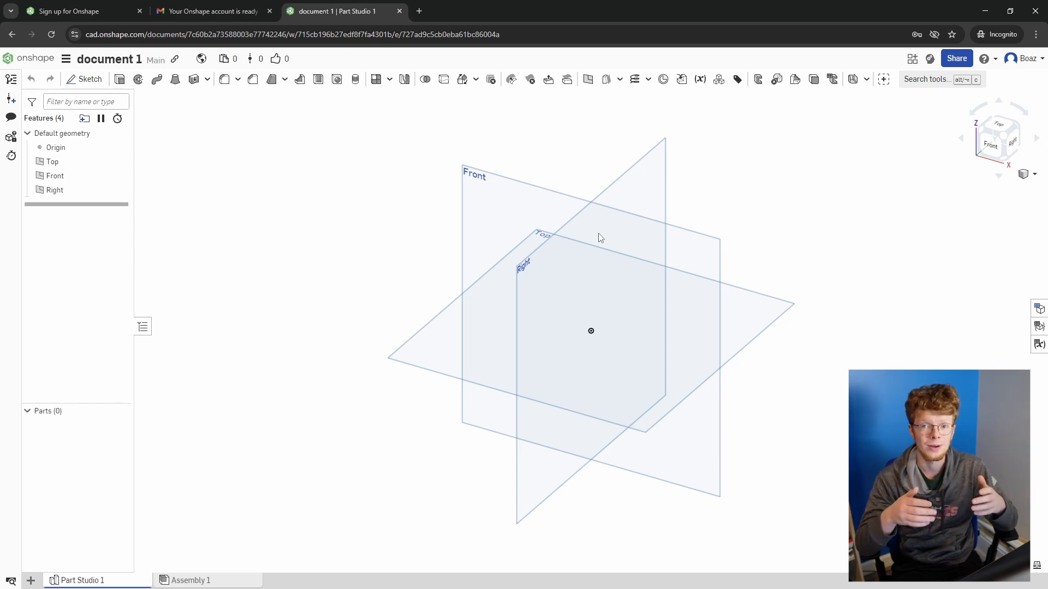
click(584, 199)
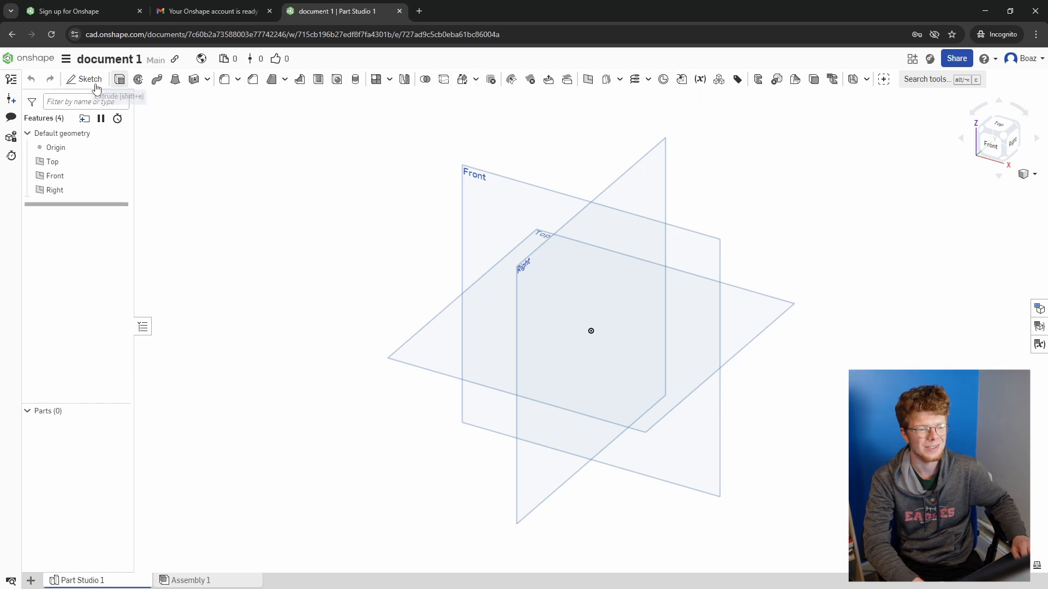
click(206, 81)
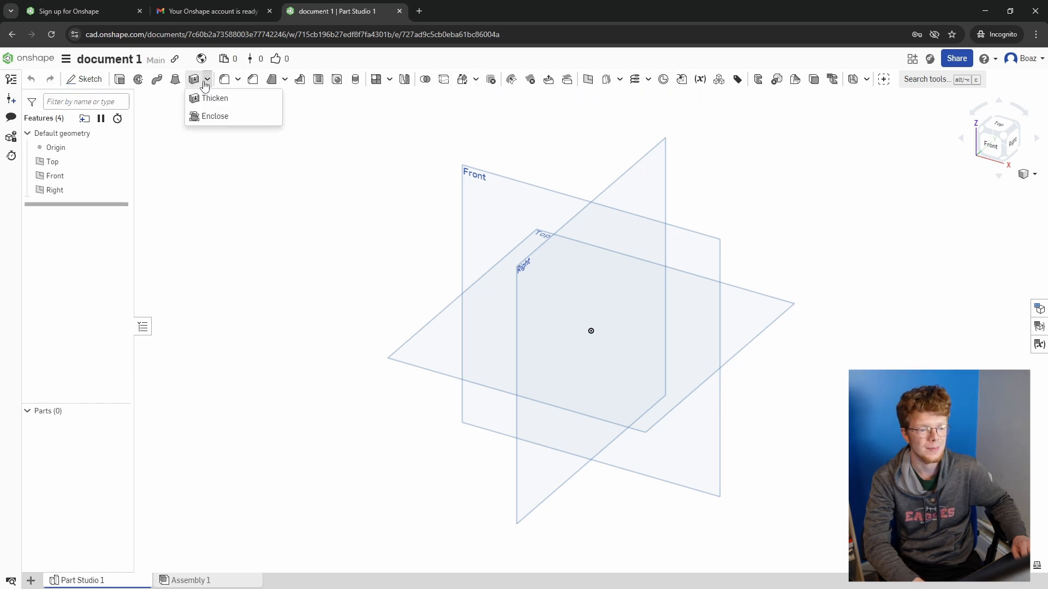
click(238, 80)
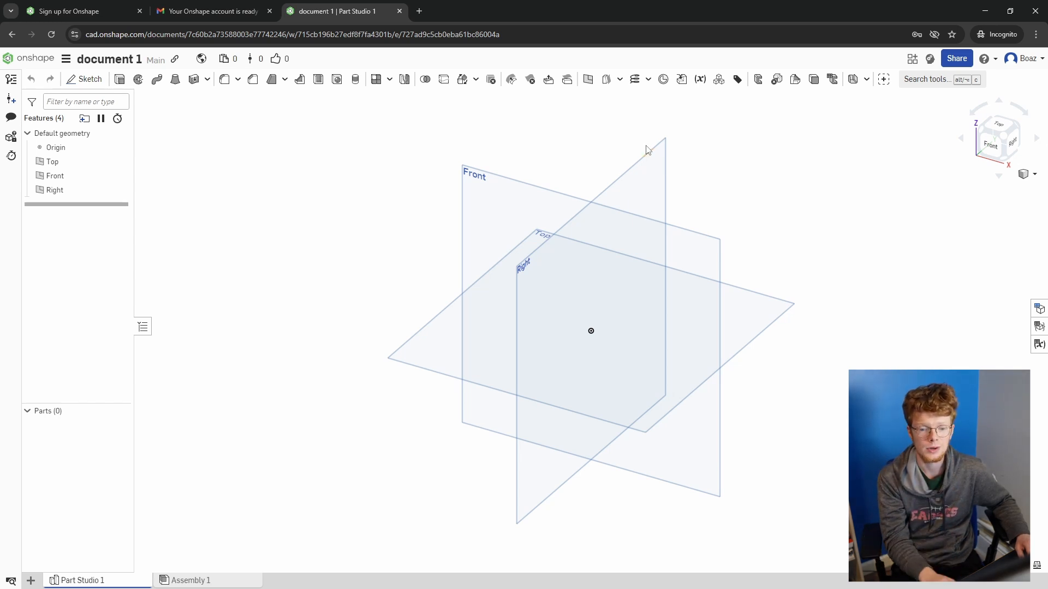
Examine the three default planes from several orbited angles and in the straight-on Top and Right views
mouse_move(776, 201)
right_down()
mouse_move(728, 211)
mouse_move(771, 201)
mouse_move(789, 191)
mouse_move(780, 181)
right_up()
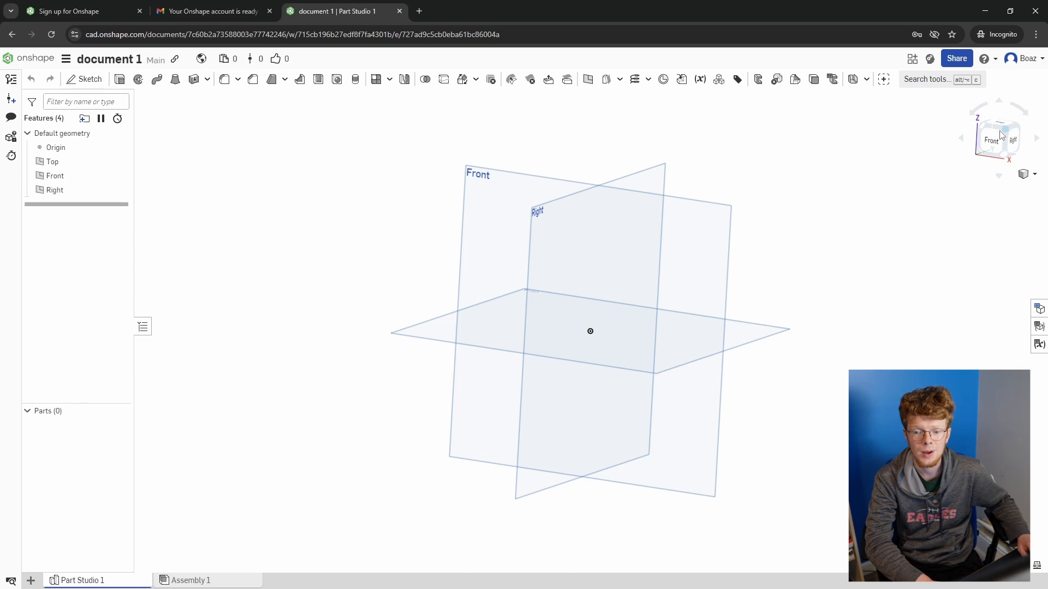
click(998, 177)
click(998, 178)
click(998, 177)
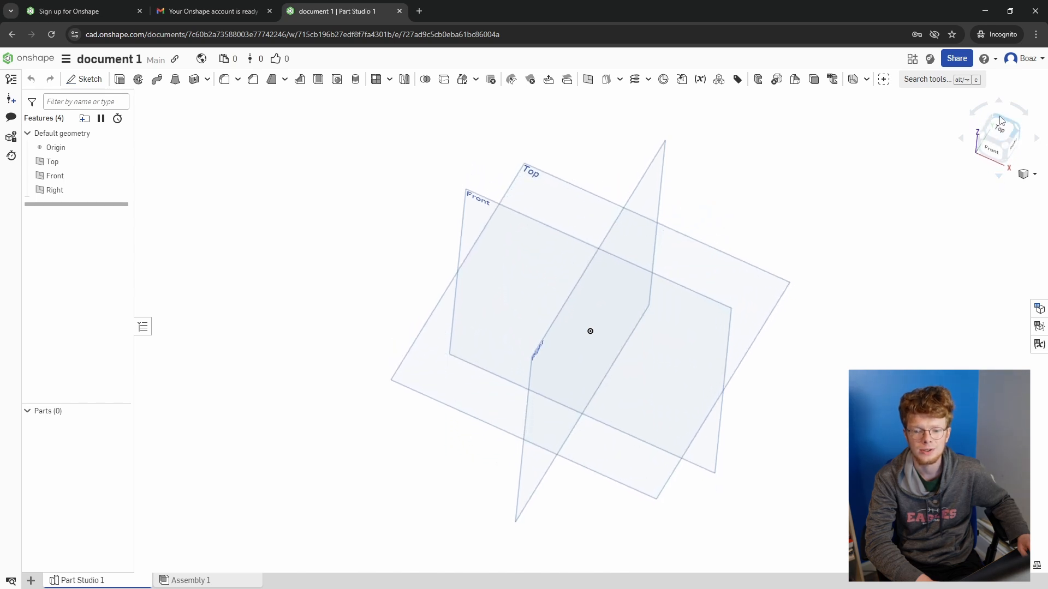
click(1002, 139)
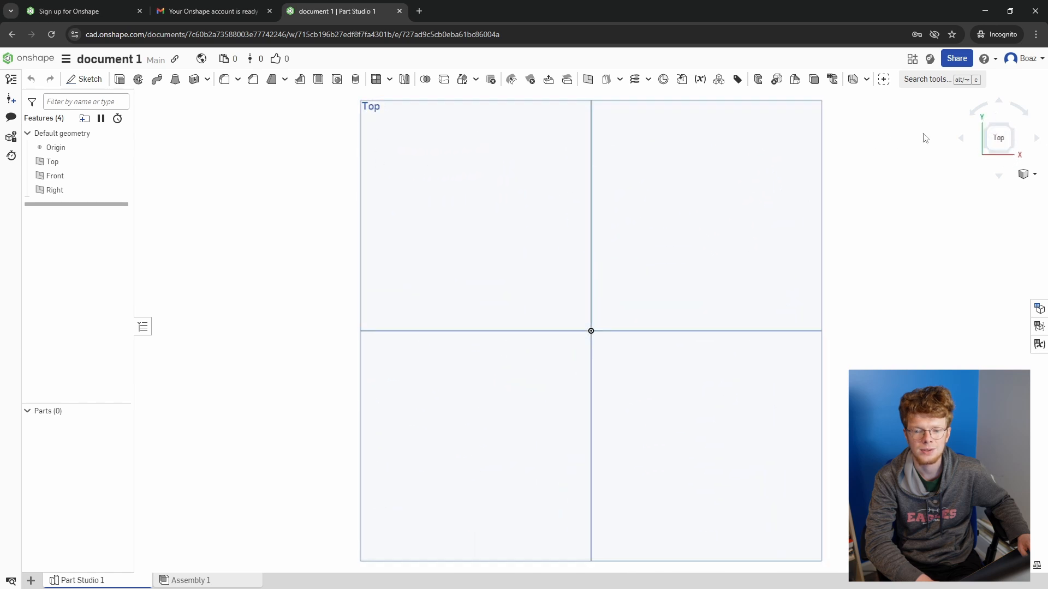
click(959, 141)
click(959, 141)
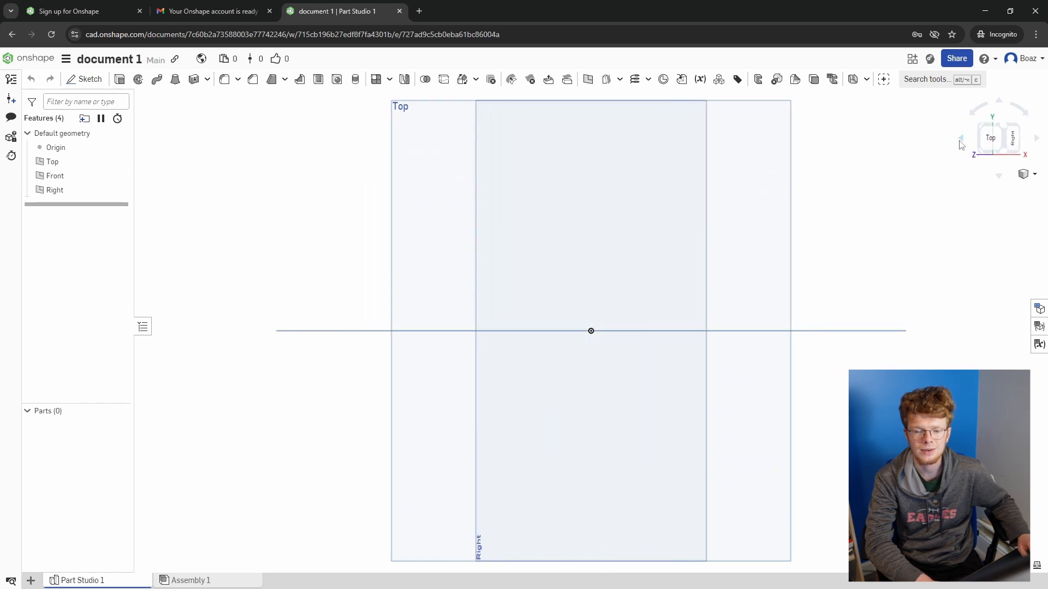
click(959, 141)
click(1006, 141)
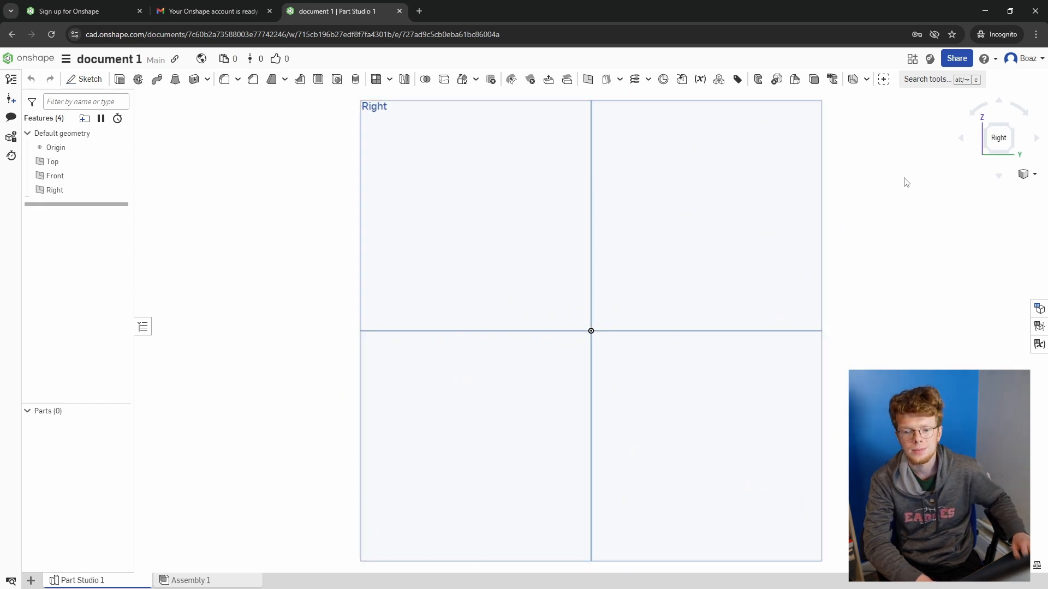
scroll(686, 235, down, 3)
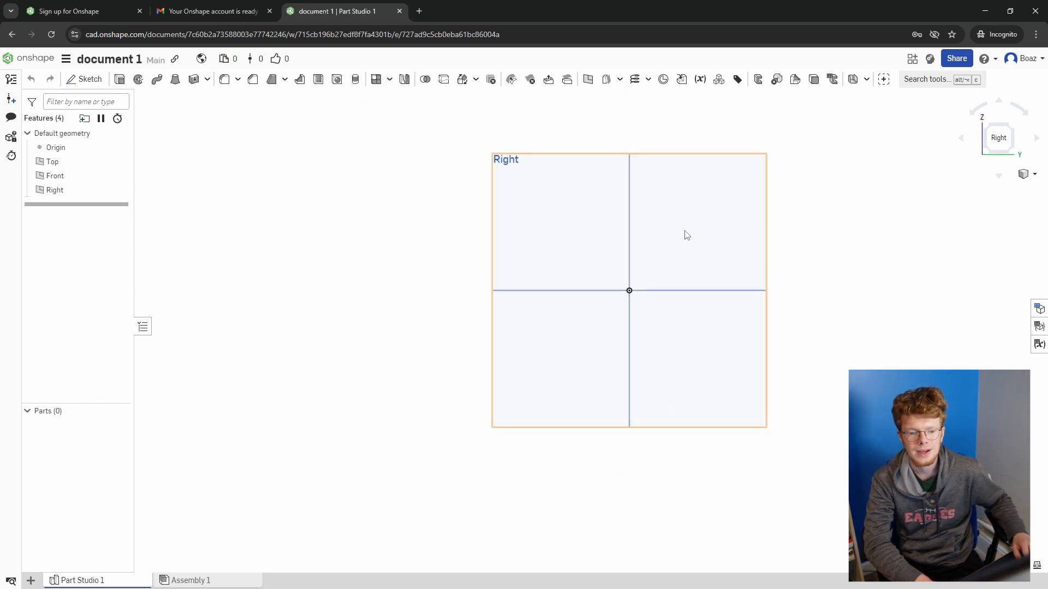
click(1033, 174)
click(853, 171)
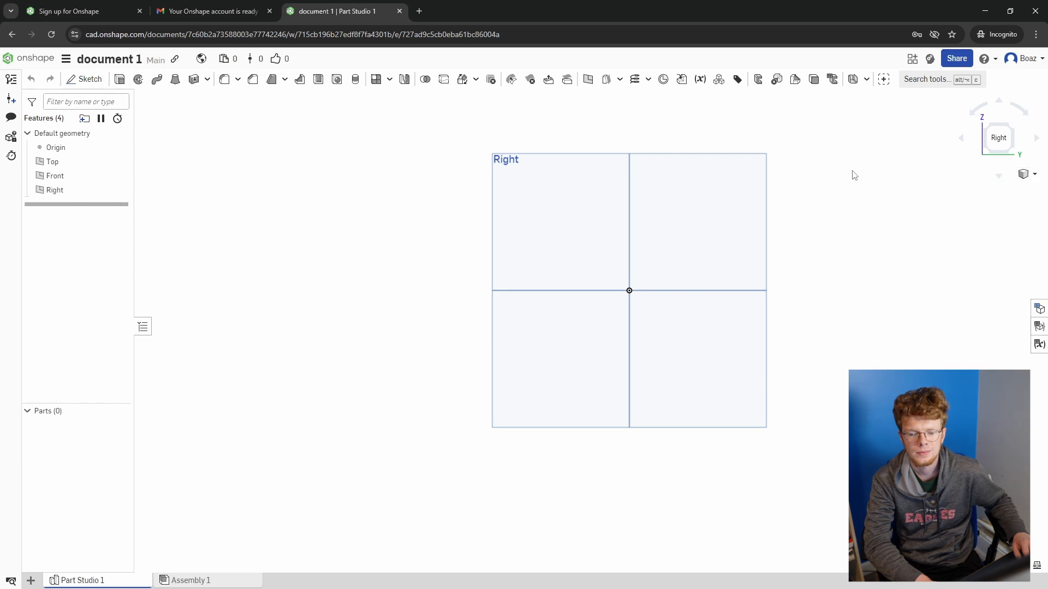
right_drag(799, 206, 856, 246)
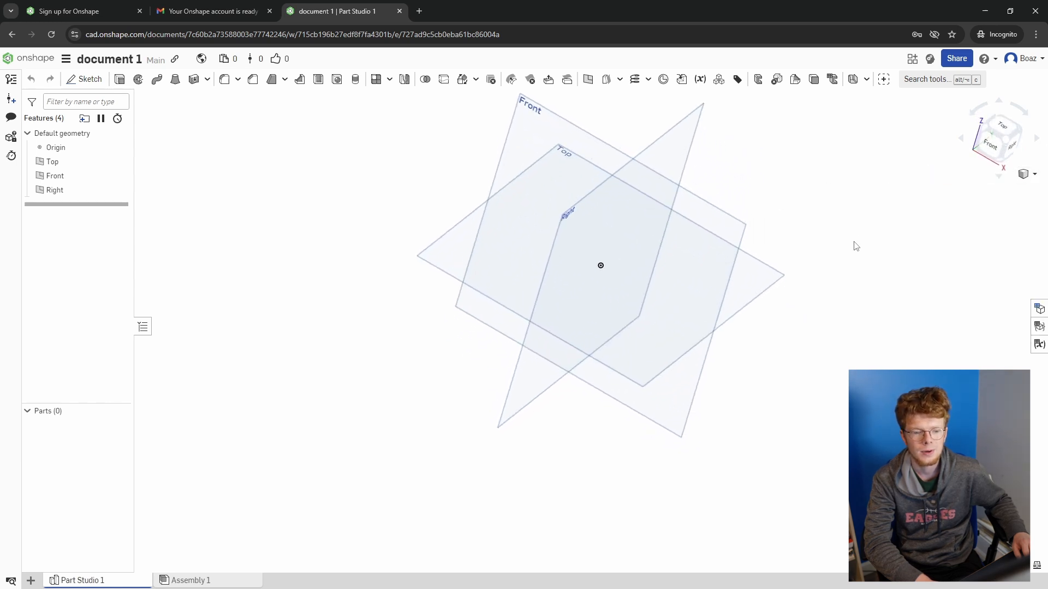
Start a new sketch on the Top plane and orient the view straight onto that plane
click(85, 82)
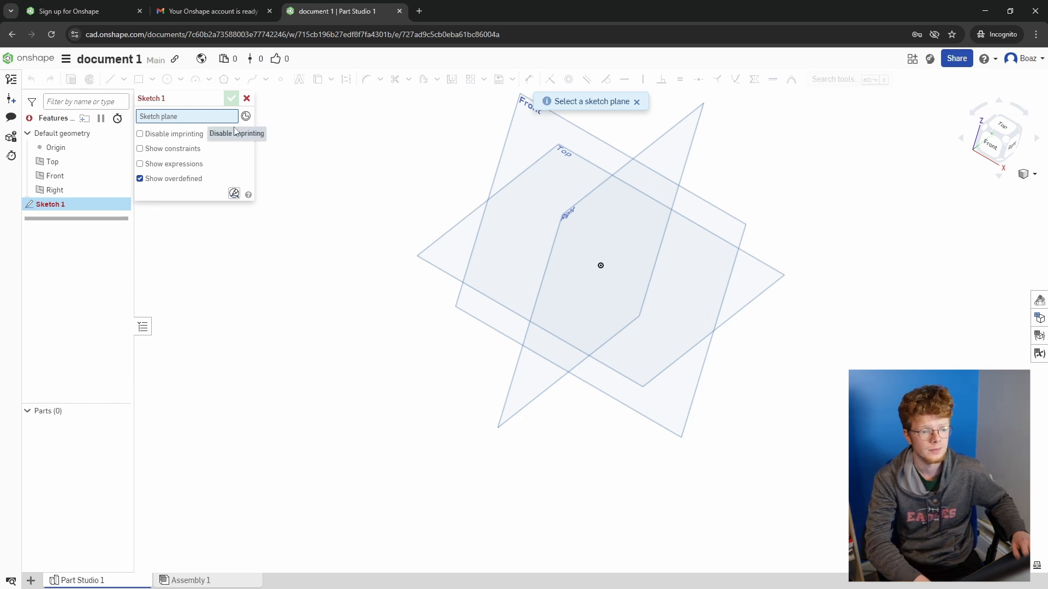
click(478, 226)
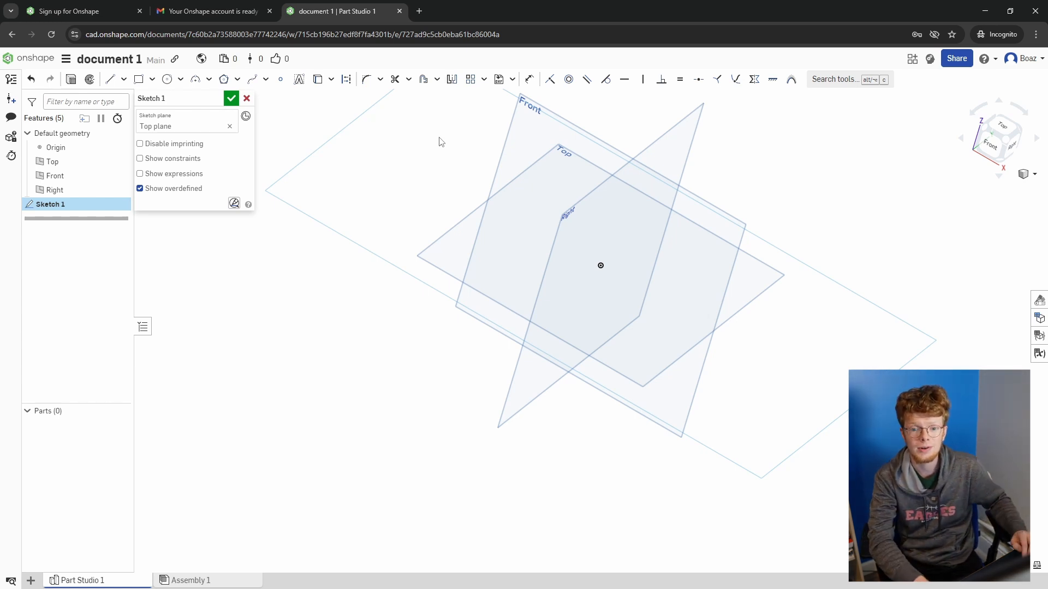
click(1003, 127)
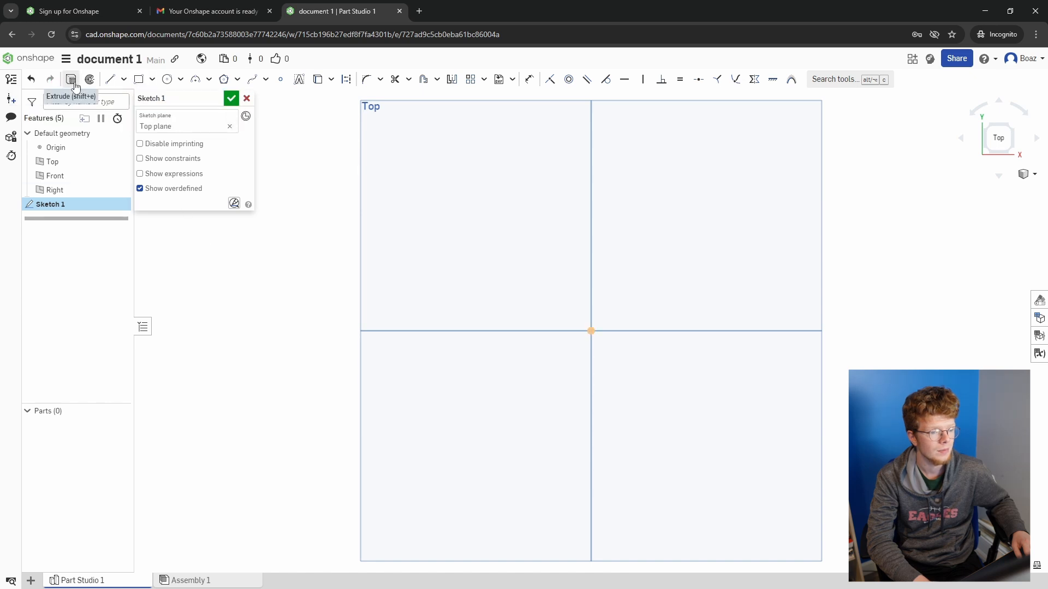
Sketch a corner rectangle starting at the origin, about 35.4 mm wide and 25.2 mm high
click(139, 81)
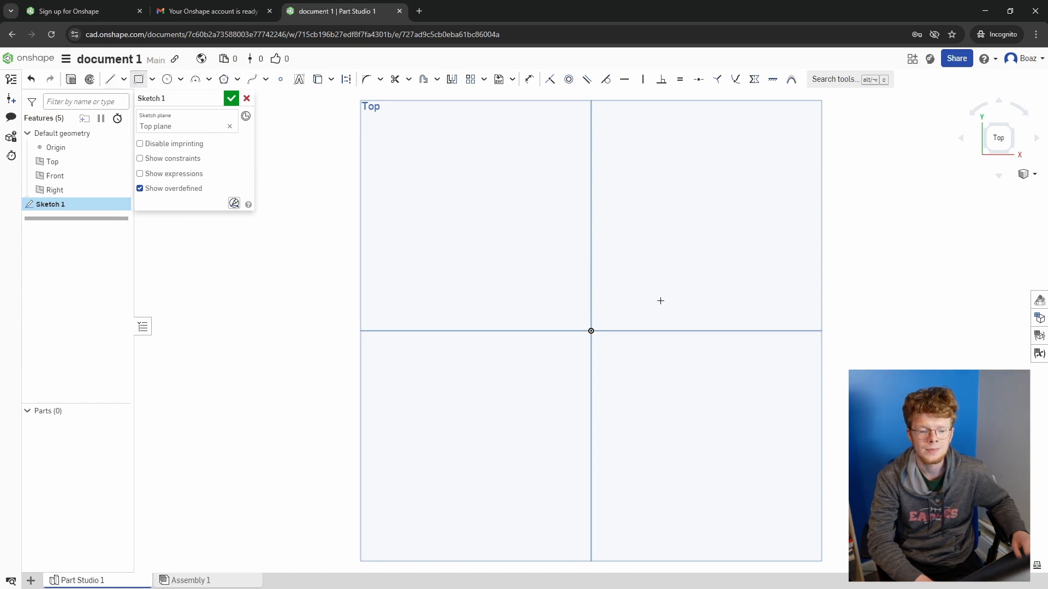
click(592, 330)
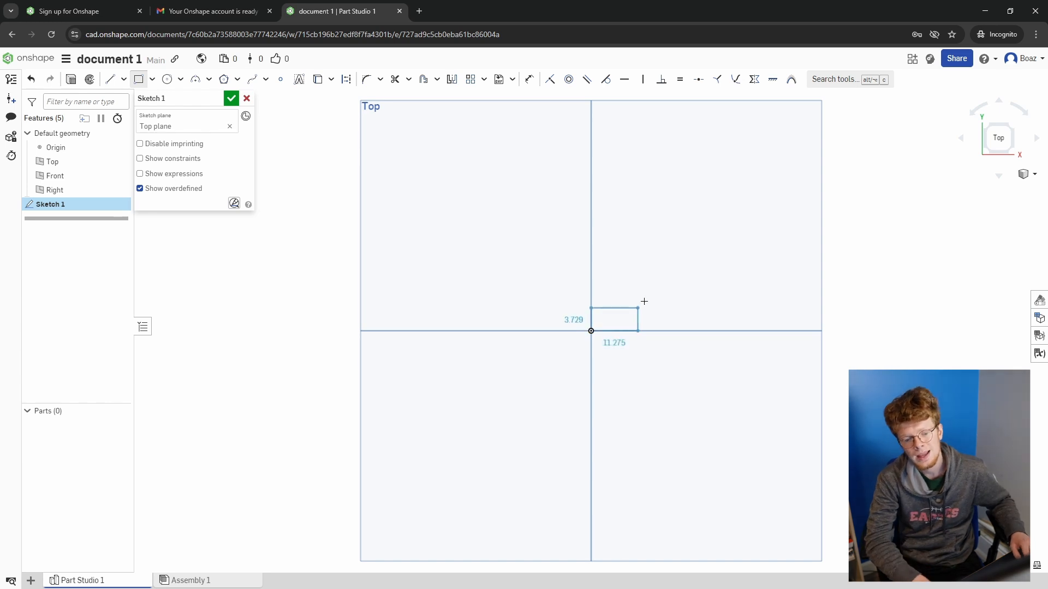
click(701, 254)
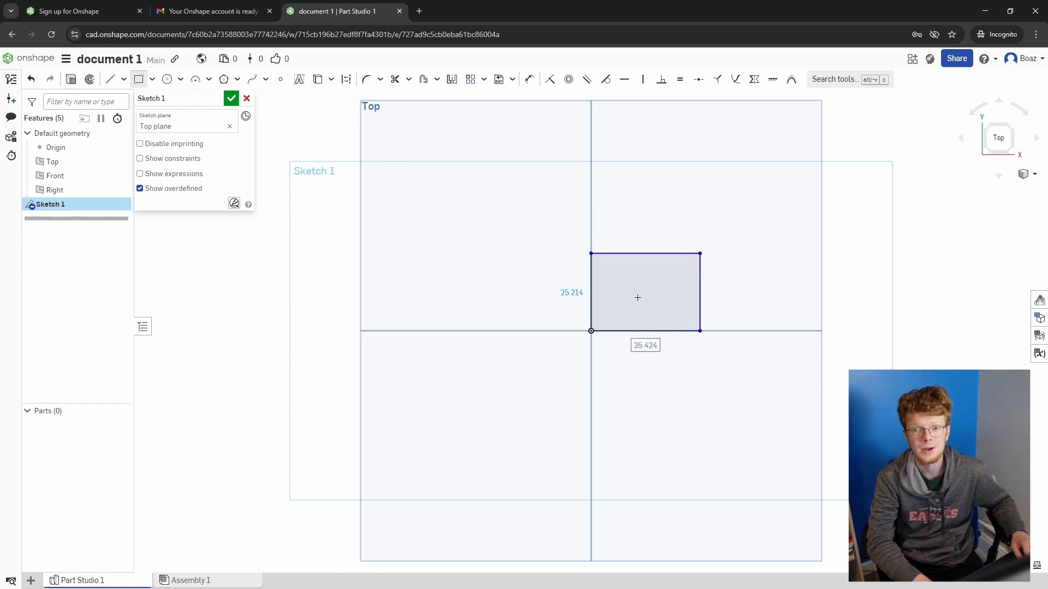
scroll(637, 298, up, 4)
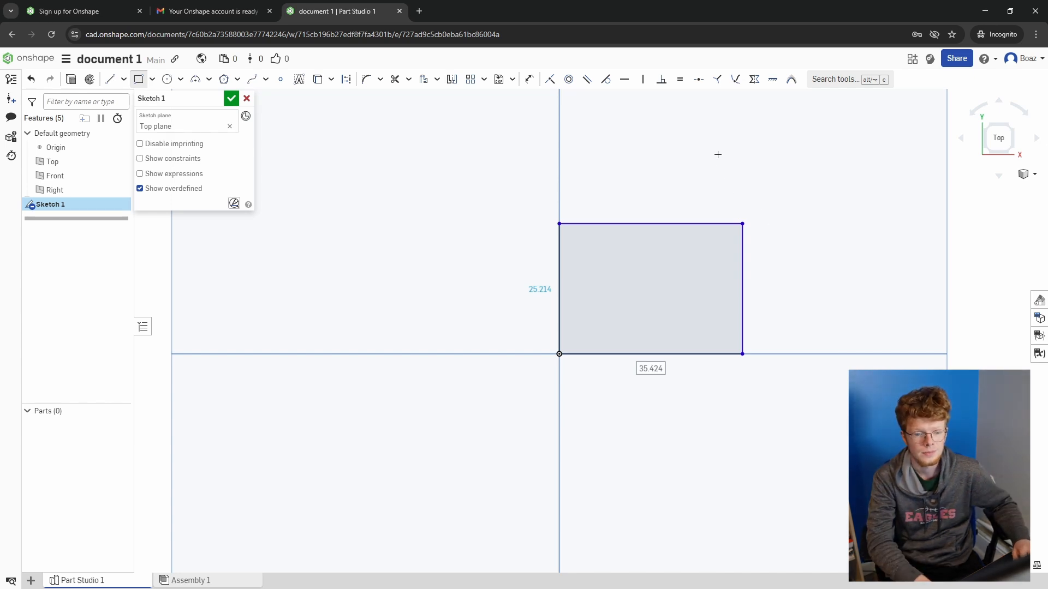
key(Tab)
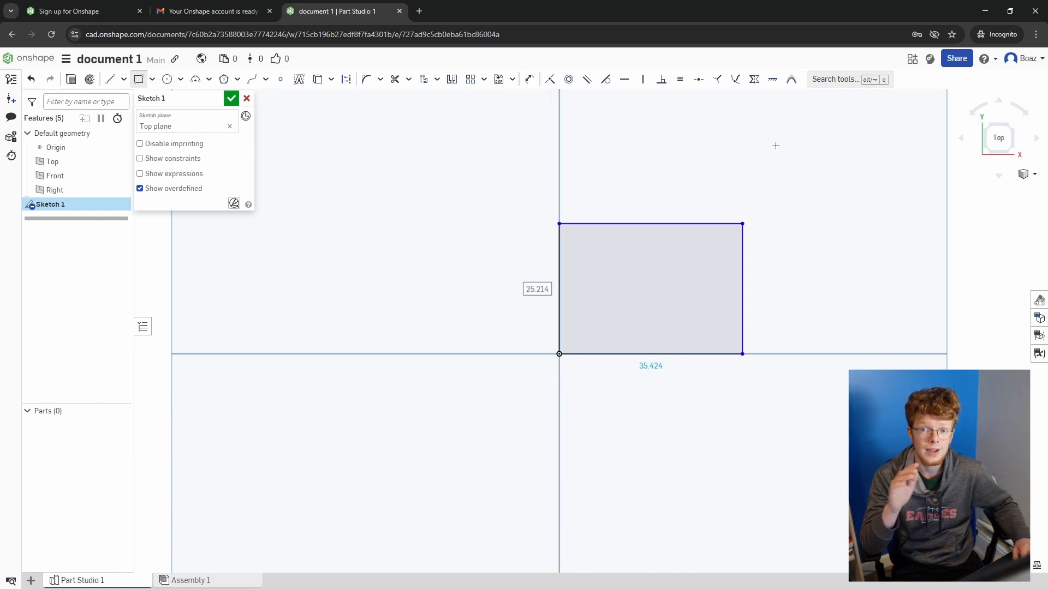
Find the Dimension tool through the tool search and dimension the rectangle's upper edge at 50 mm
click(844, 80)
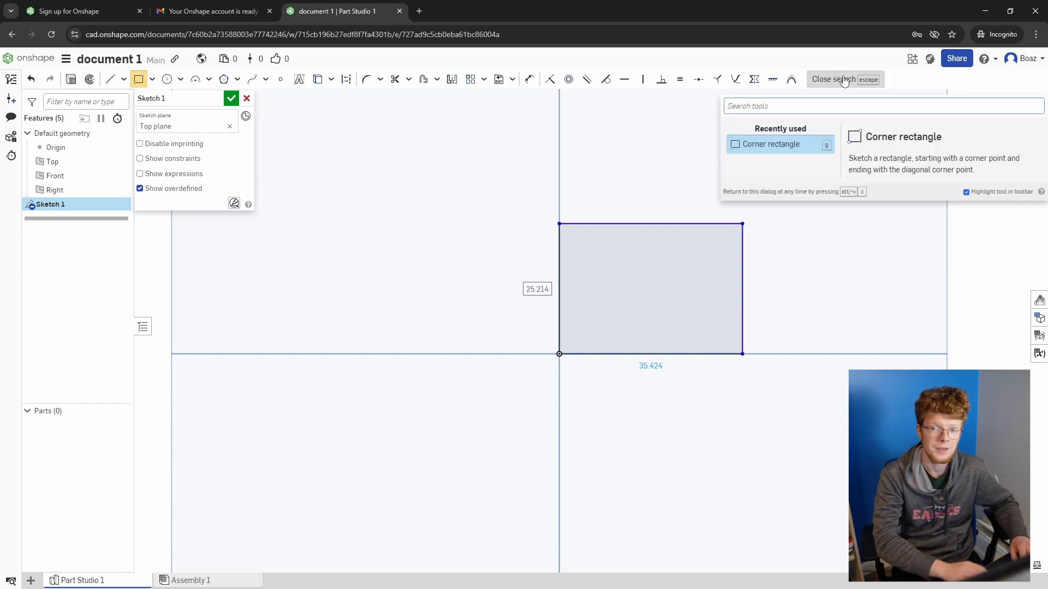
text(dim)
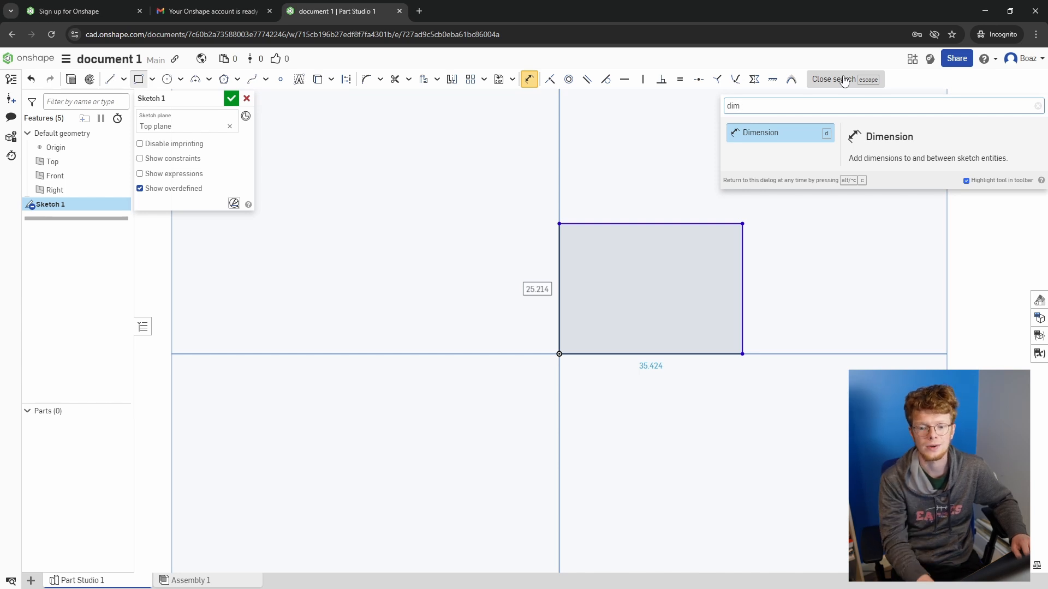
click(776, 132)
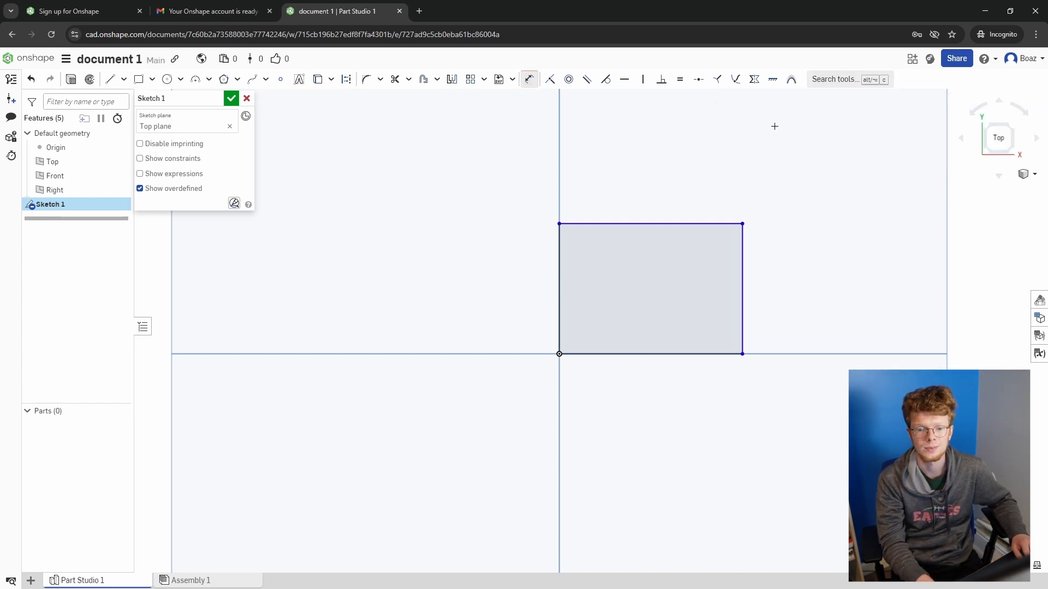
click(665, 224)
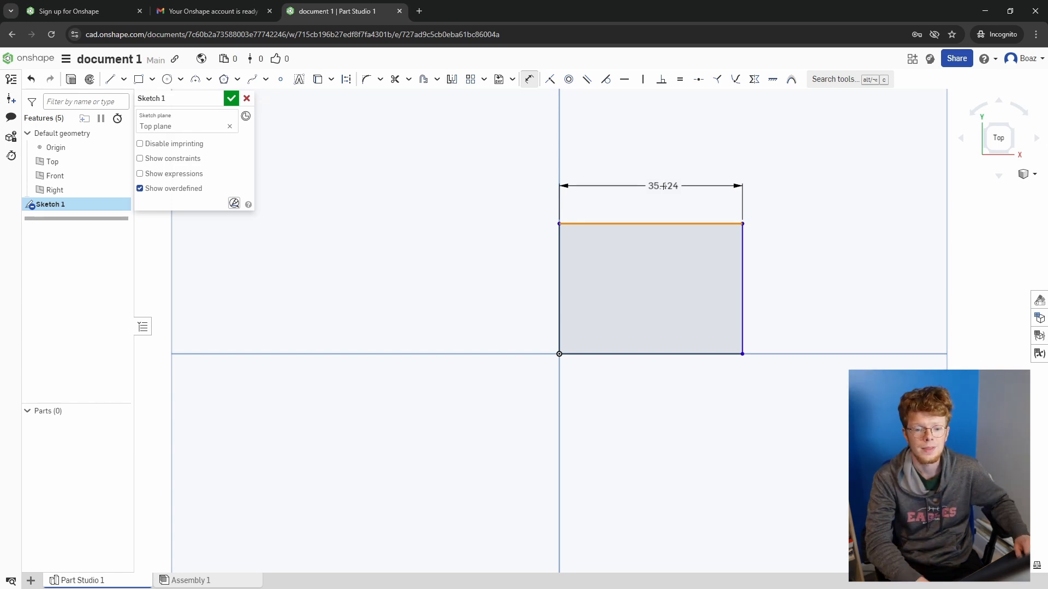
click(663, 186)
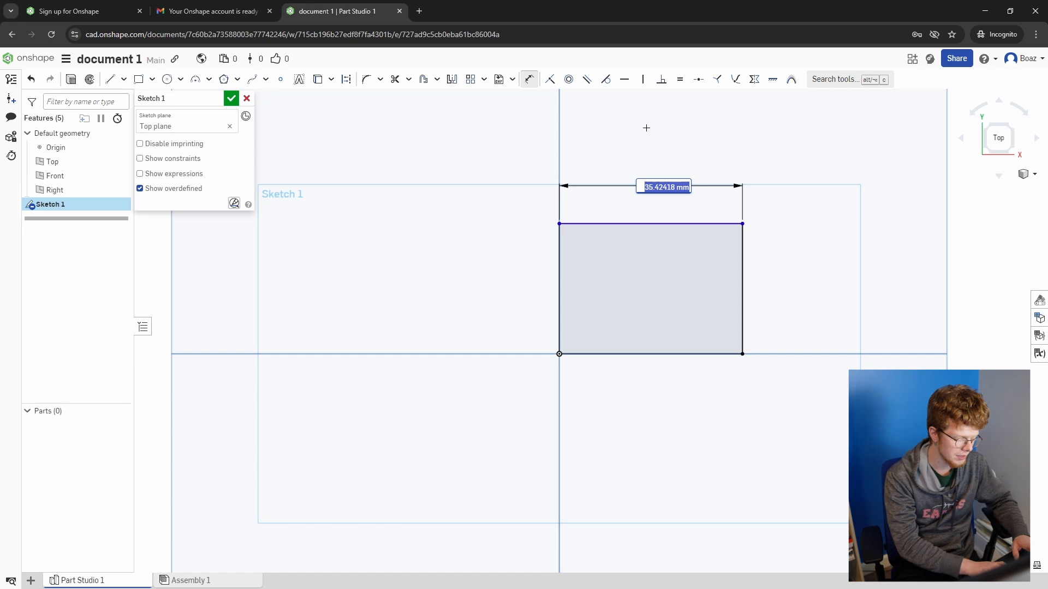
key(BackSpace)
text(50)
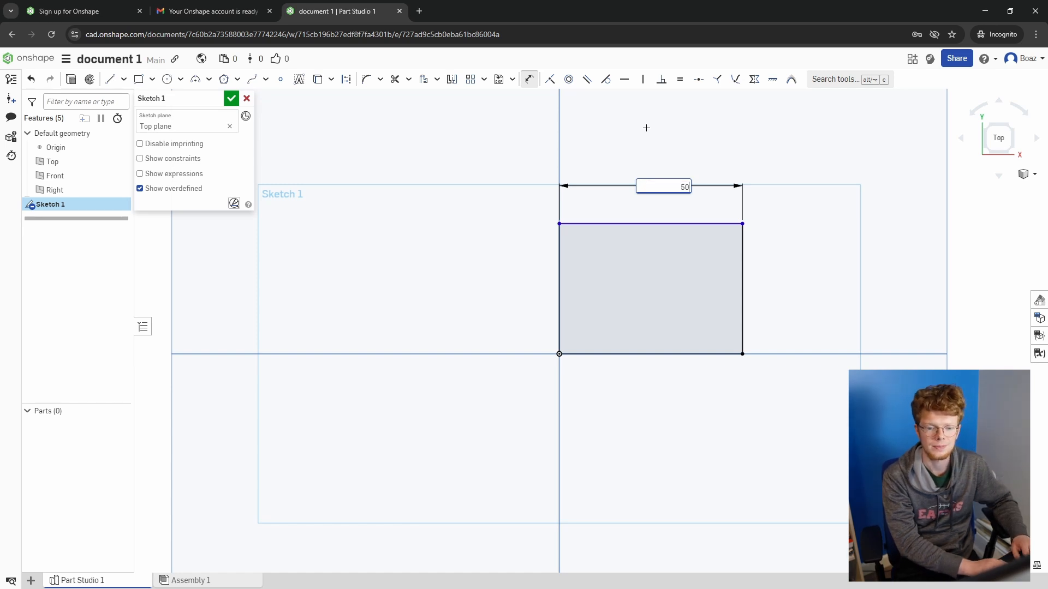
key(Return)
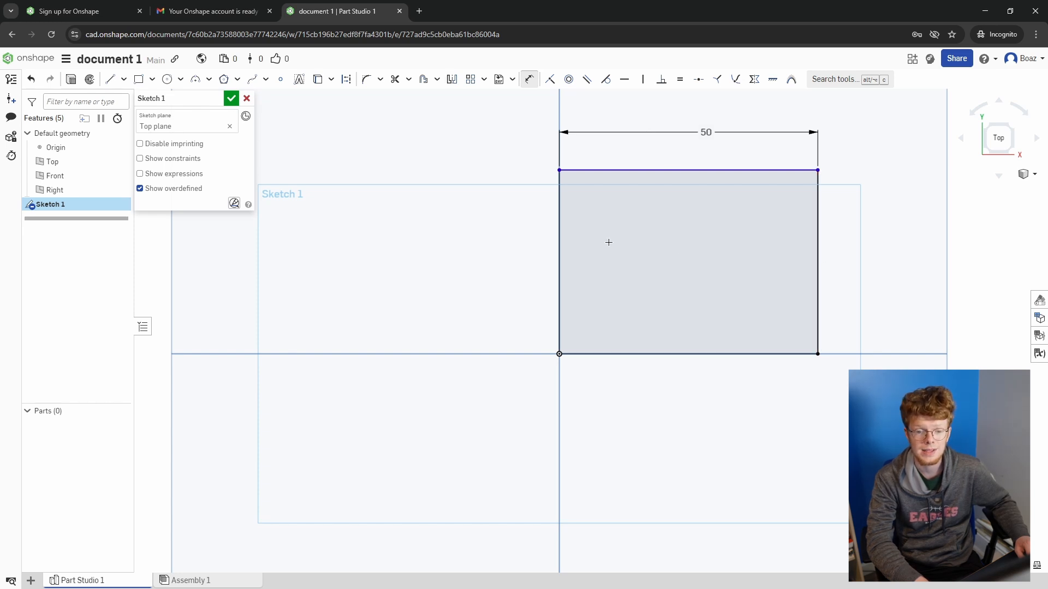
Pull the rectangle's upper edge up, down past the origin and back above it to test its unconstrained height
click(771, 171)
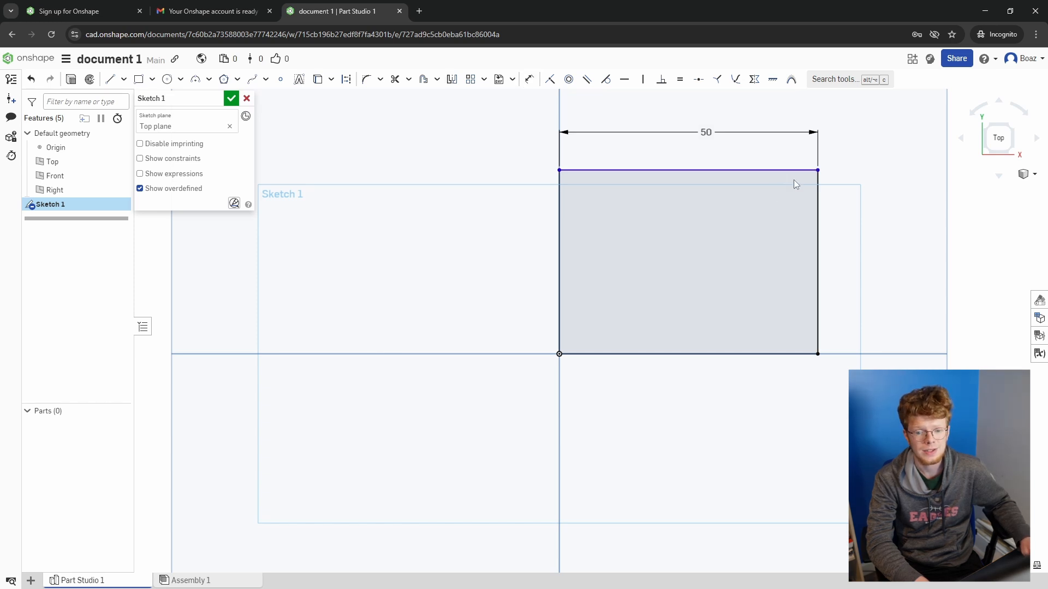
click(526, 81)
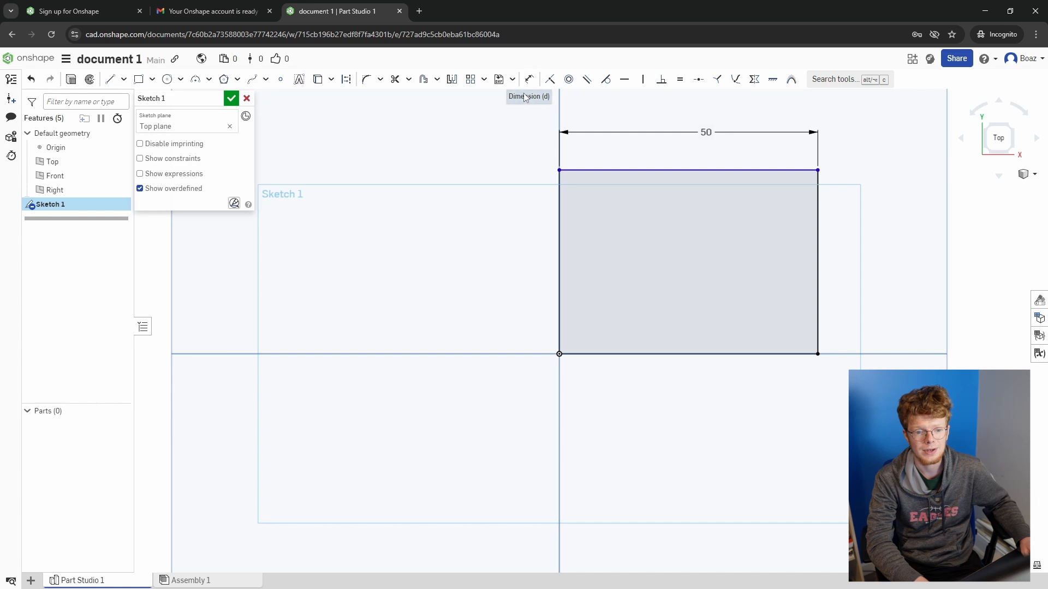
drag(796, 172, 785, 147)
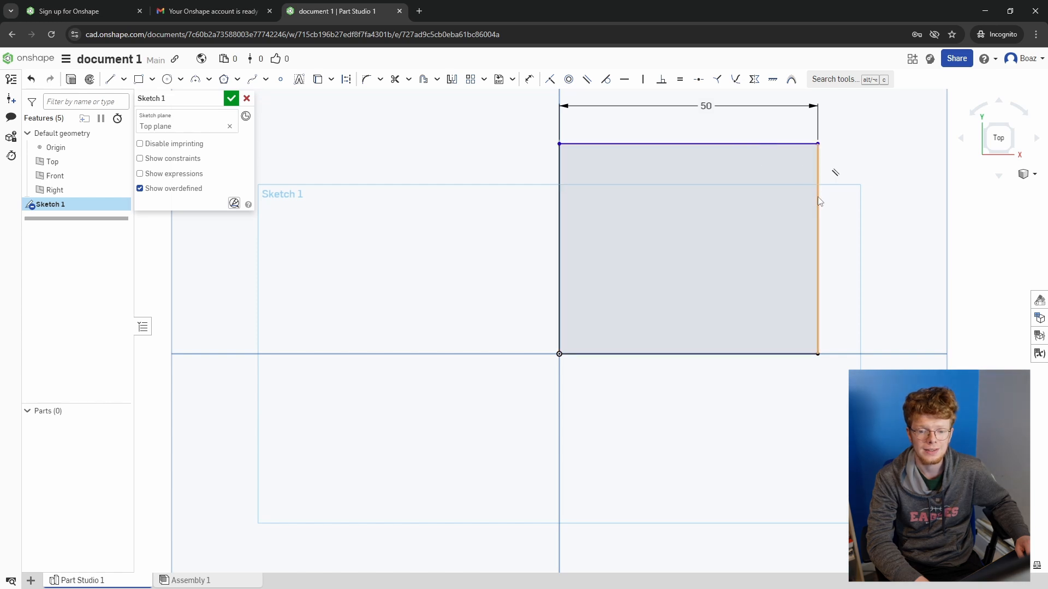
drag(762, 143, 762, 452)
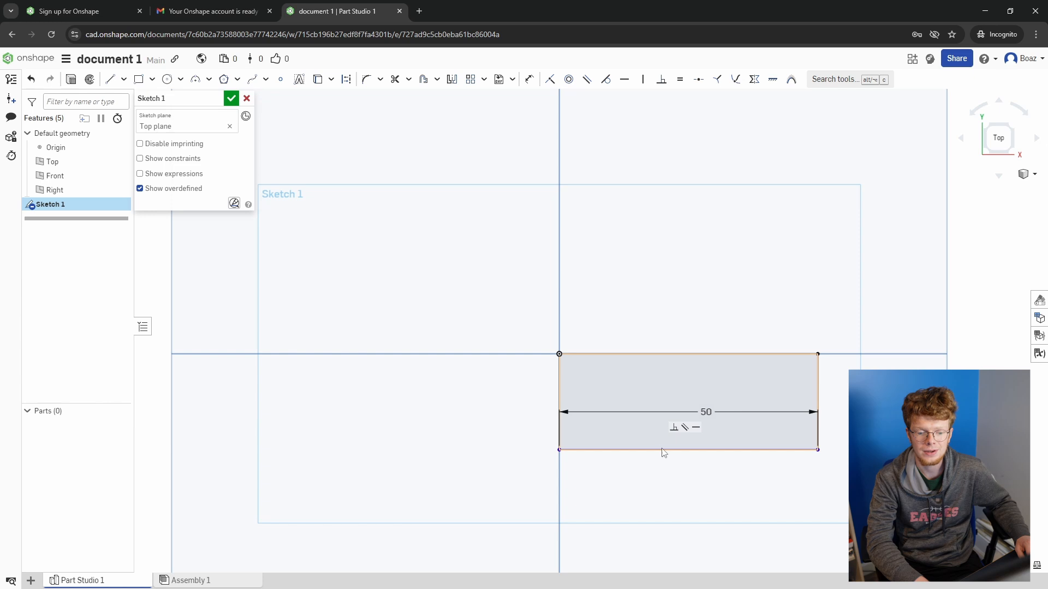
drag(663, 455, 682, 231)
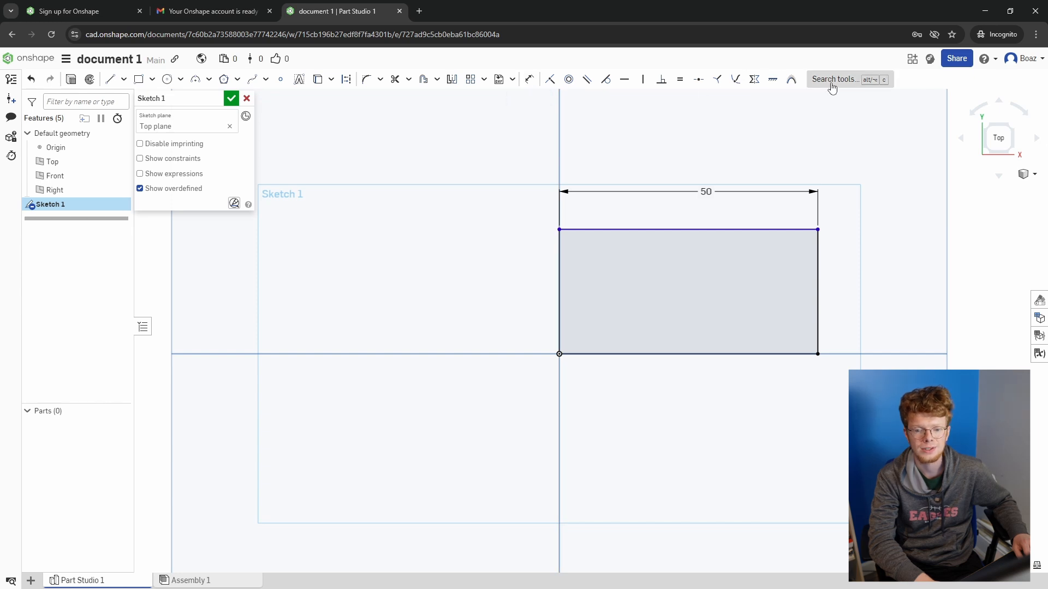
Dimension the vertical edge opposite the origin at 50 mm to set the rectangle's height
click(530, 81)
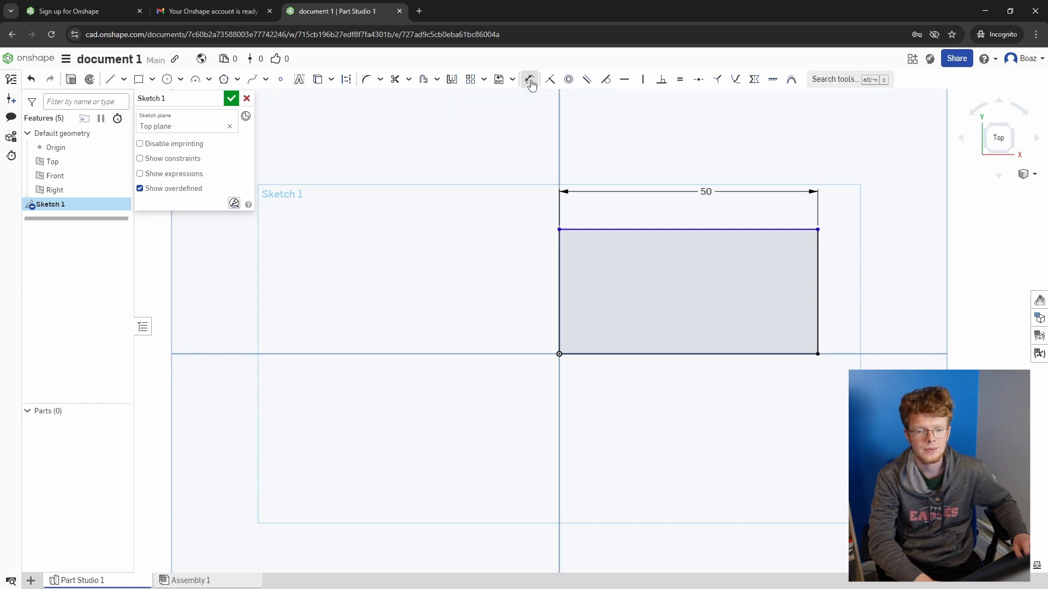
click(818, 269)
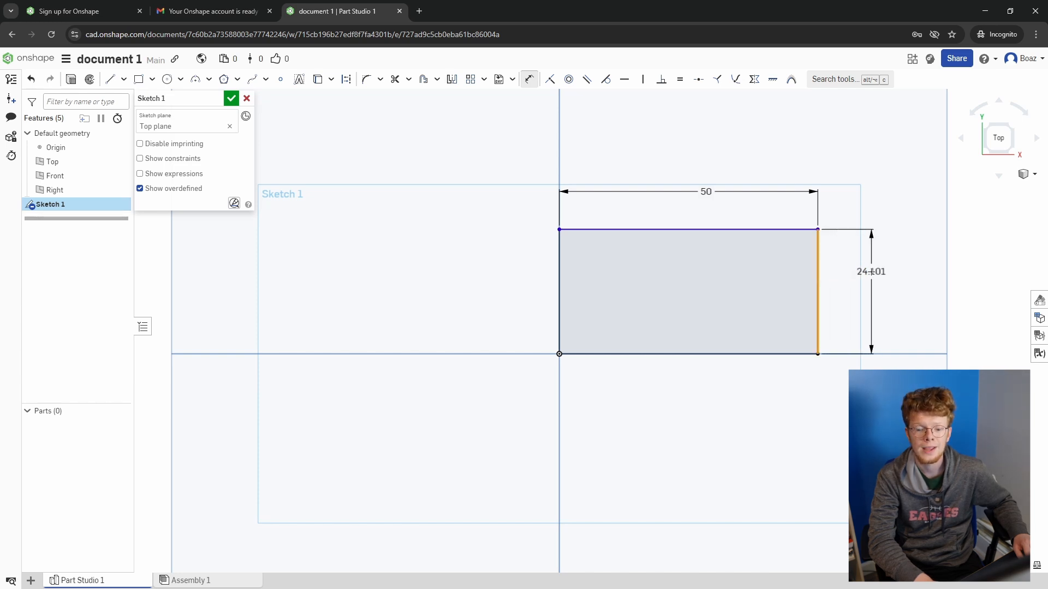
click(871, 271)
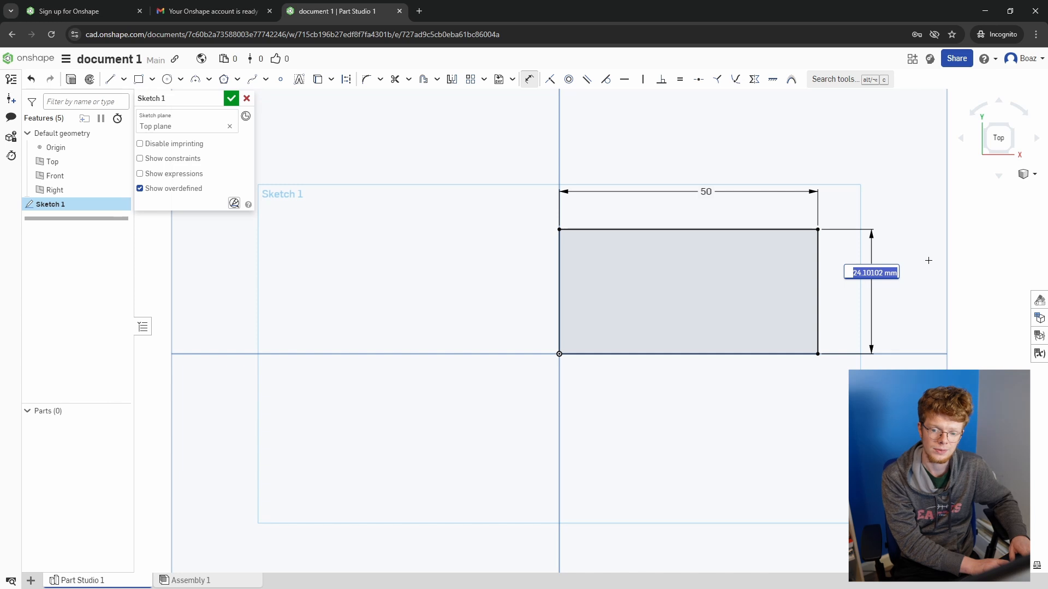
text(50)
key(Return)
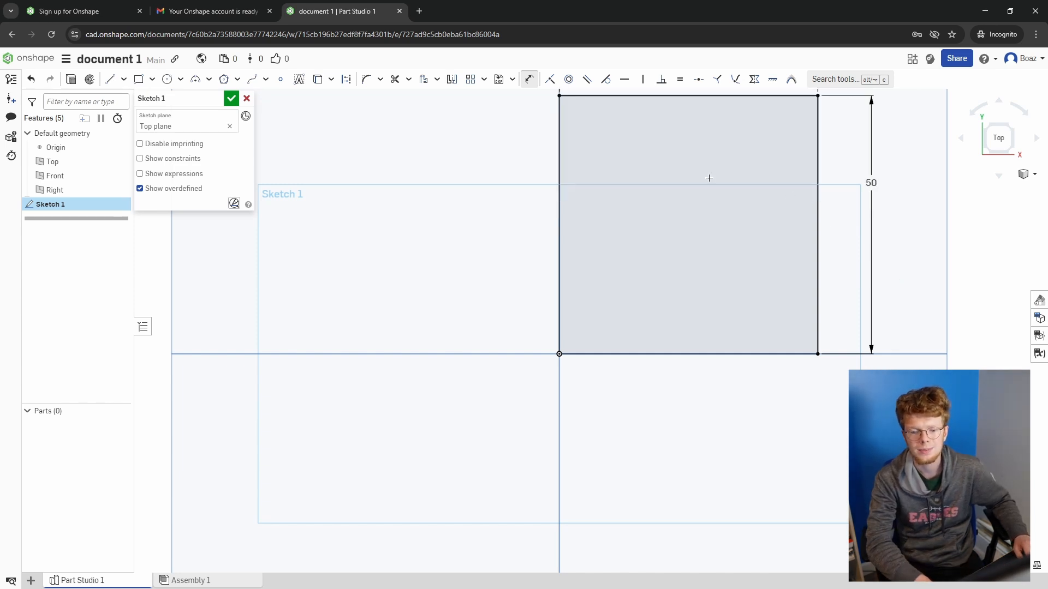
Extrude the square sketch upward as a new solid with a blind depth of 50 mm
scroll(704, 178, down, 3)
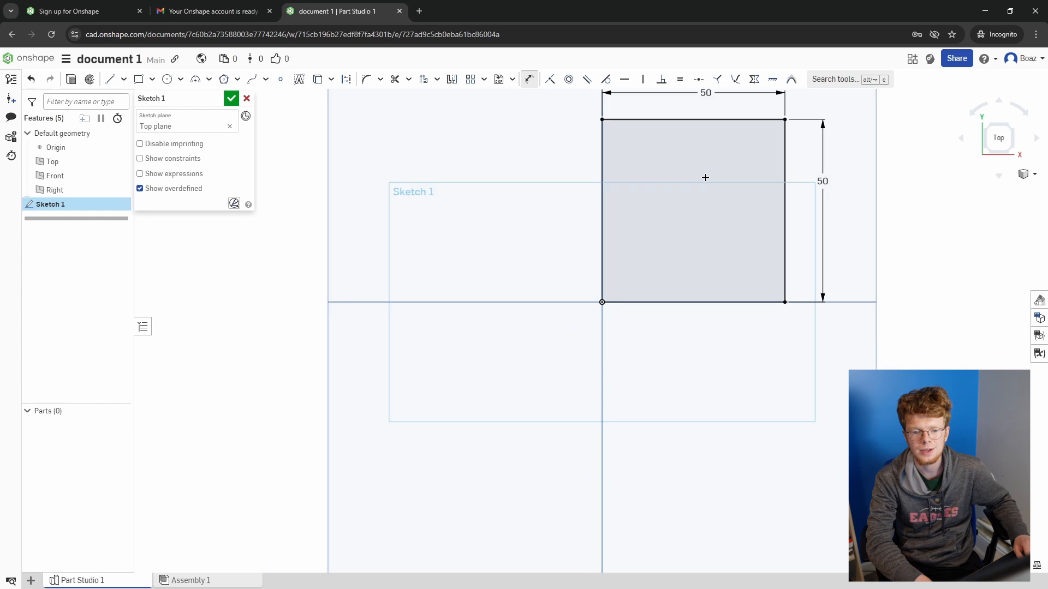
click(998, 138)
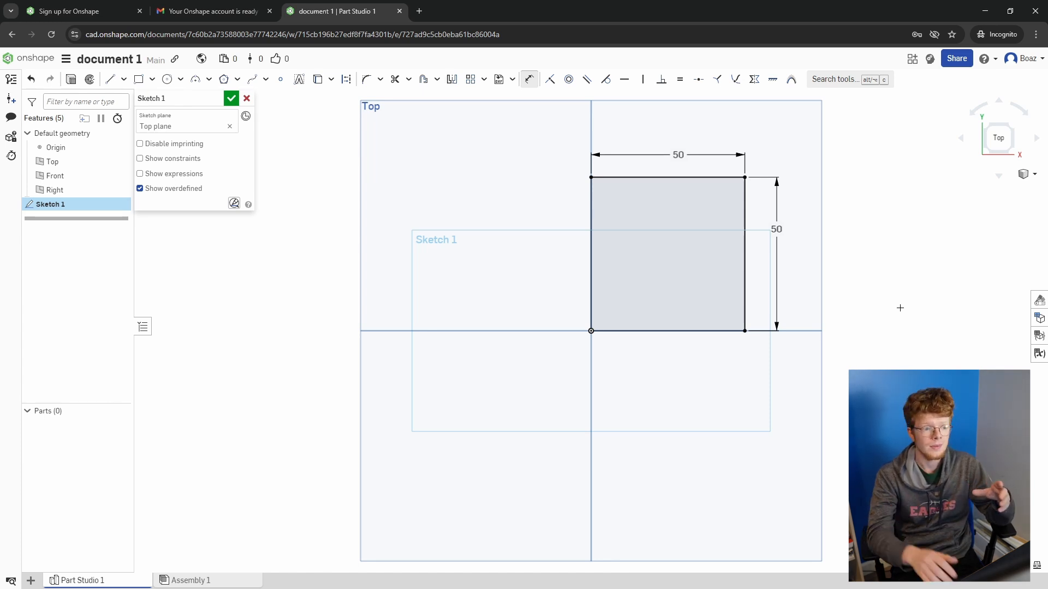
click(70, 80)
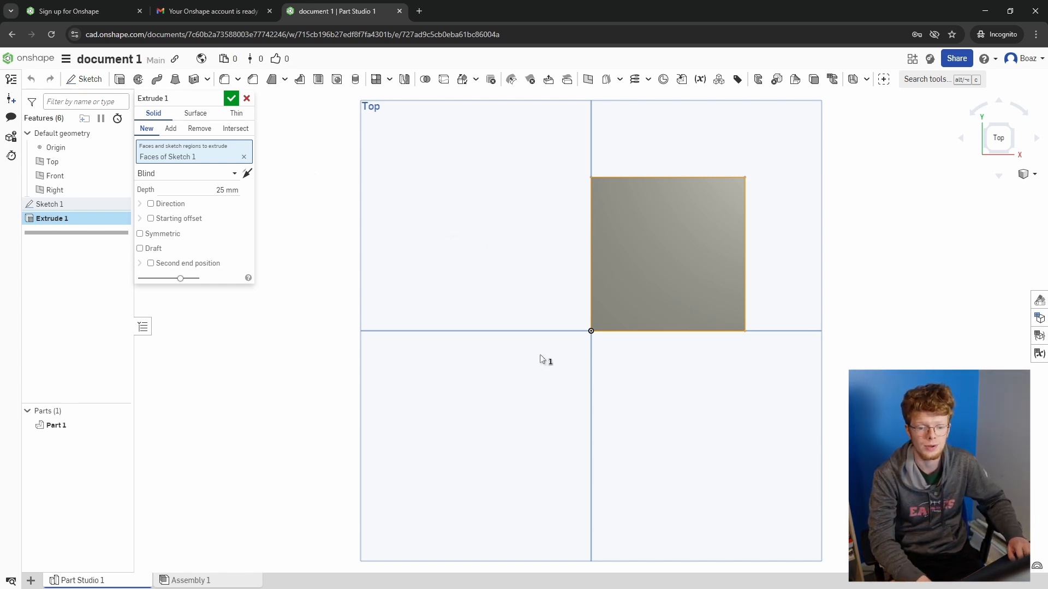
right_drag(540, 356, 567, 298)
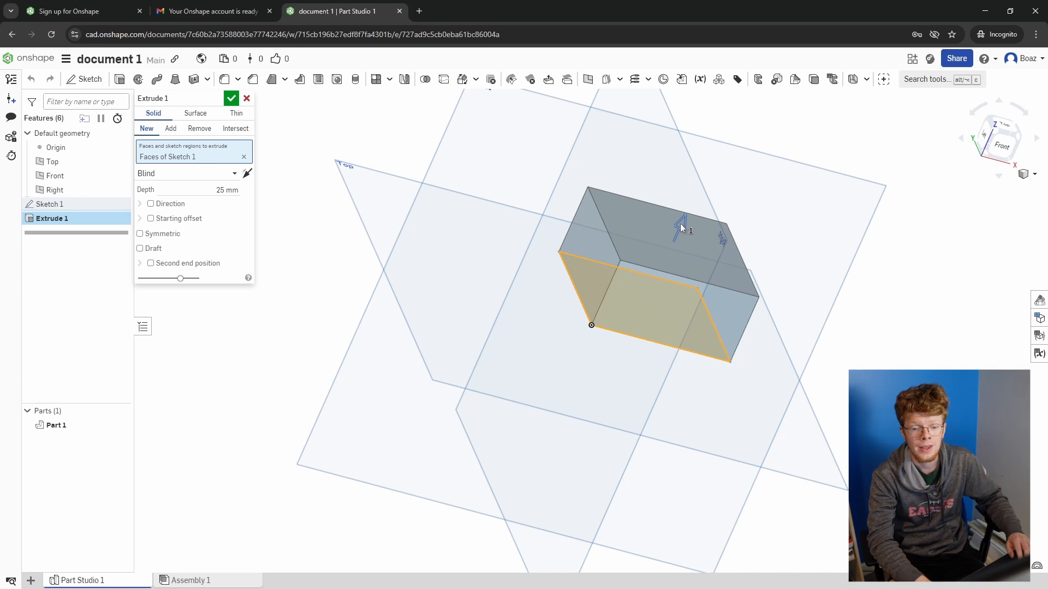
drag(680, 224, 696, 185)
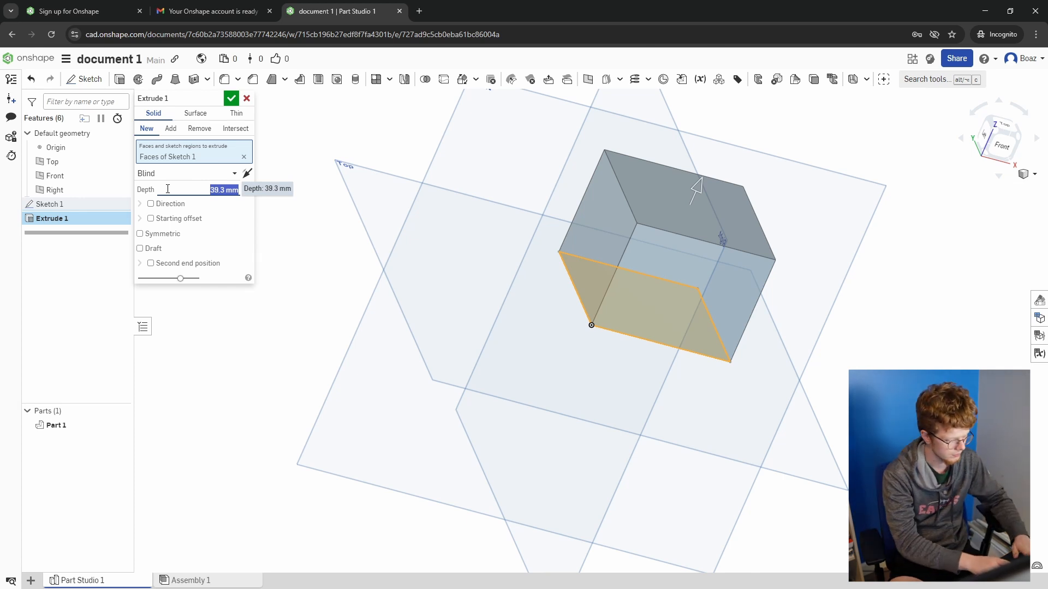
text(50)
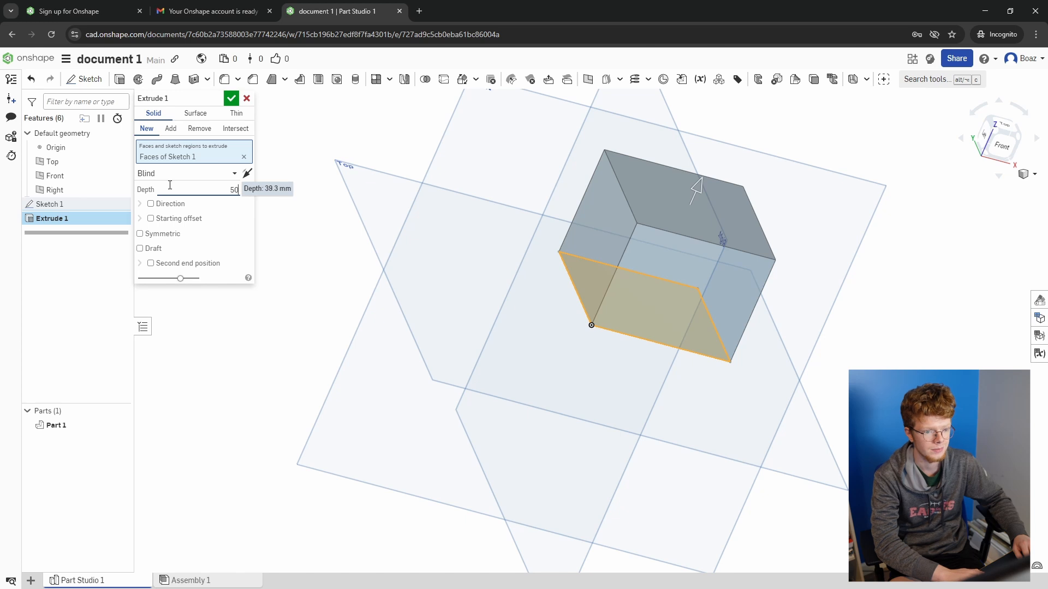
click(231, 98)
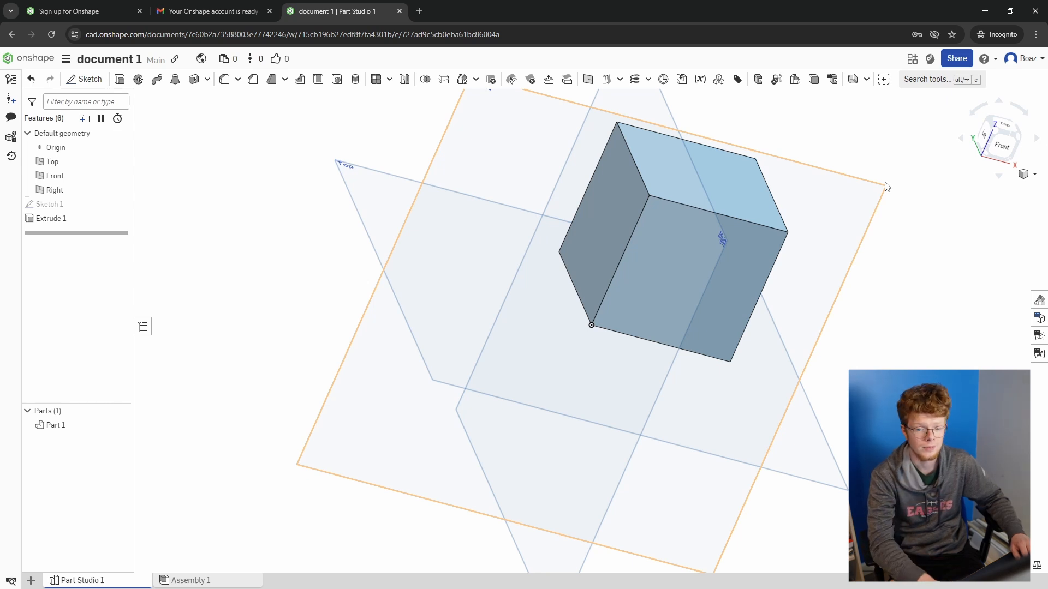
Examine the cube and check the length of an upper edge on its right face and its angle to the adjoining vertical edge
middle_drag(895, 225, 777, 227)
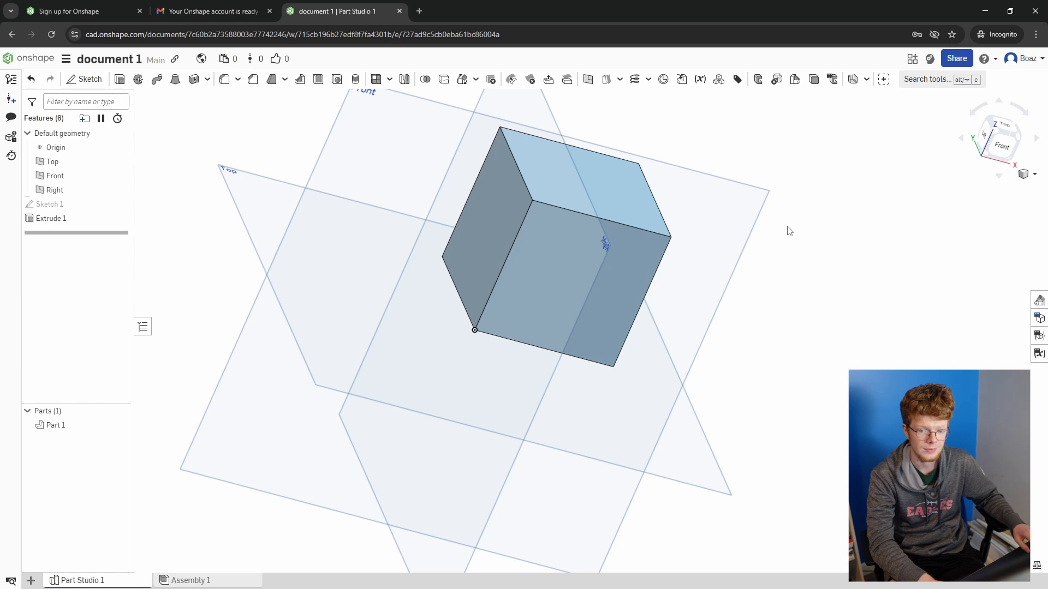
mouse_move(787, 230)
middle_down()
mouse_move(711, 231)
mouse_move(804, 232)
mouse_move(780, 228)
middle_up()
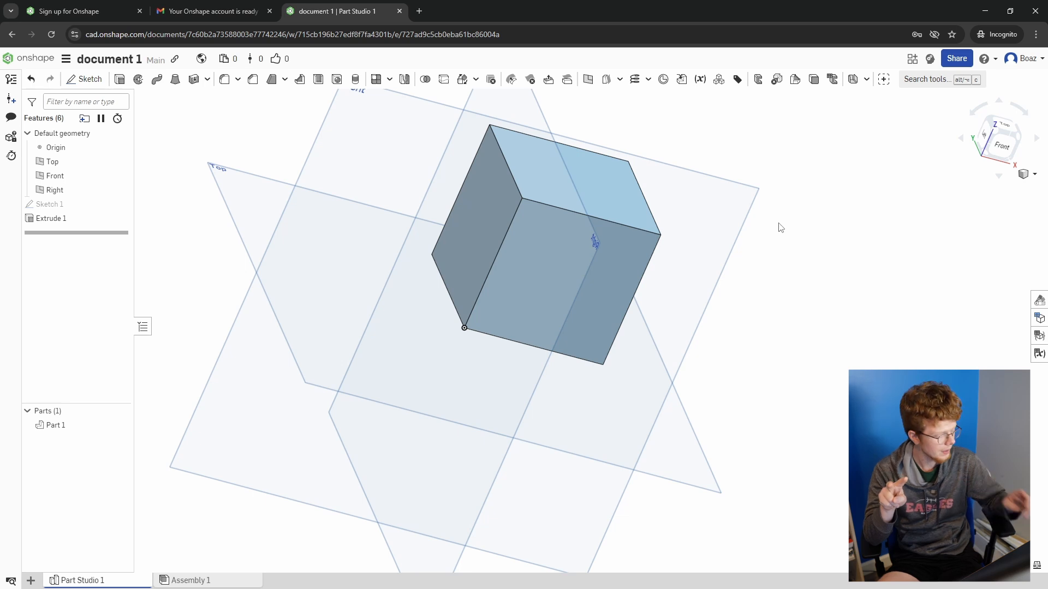
middle_drag(780, 228, 791, 311)
right_drag(792, 311, 679, 382)
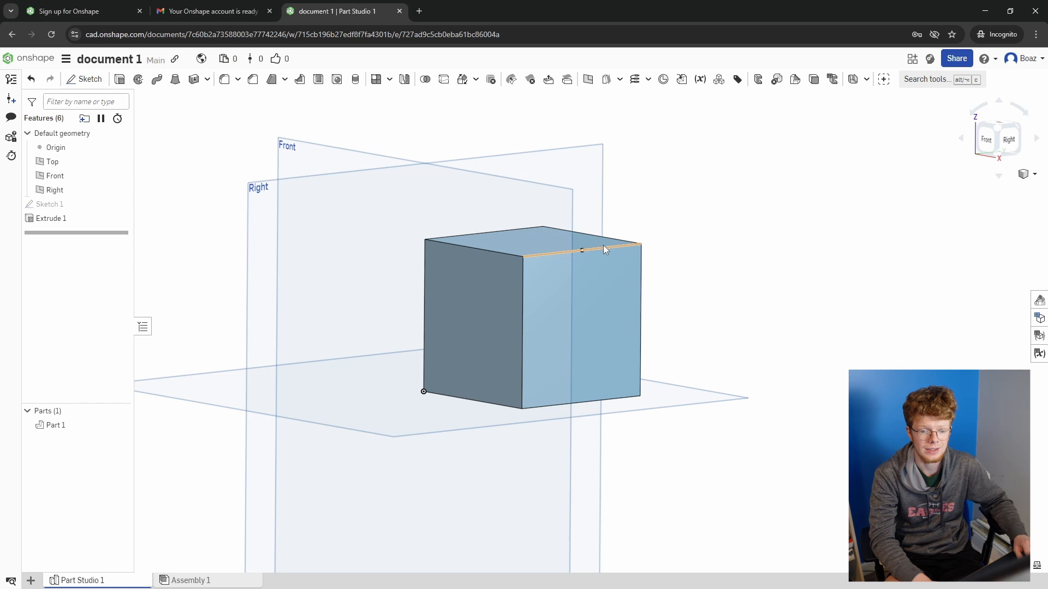
click(537, 255)
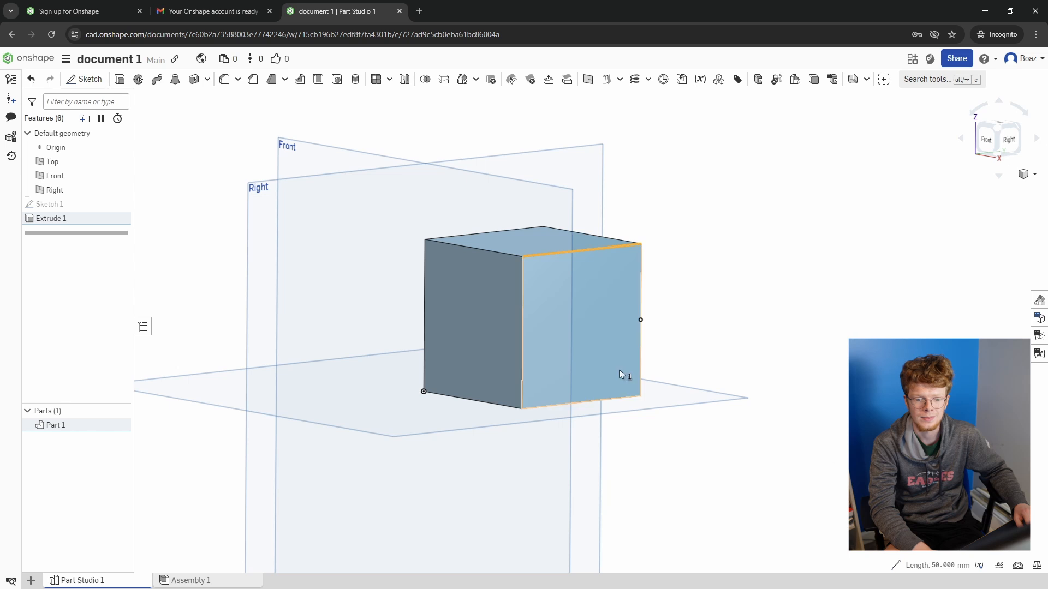
click(640, 349)
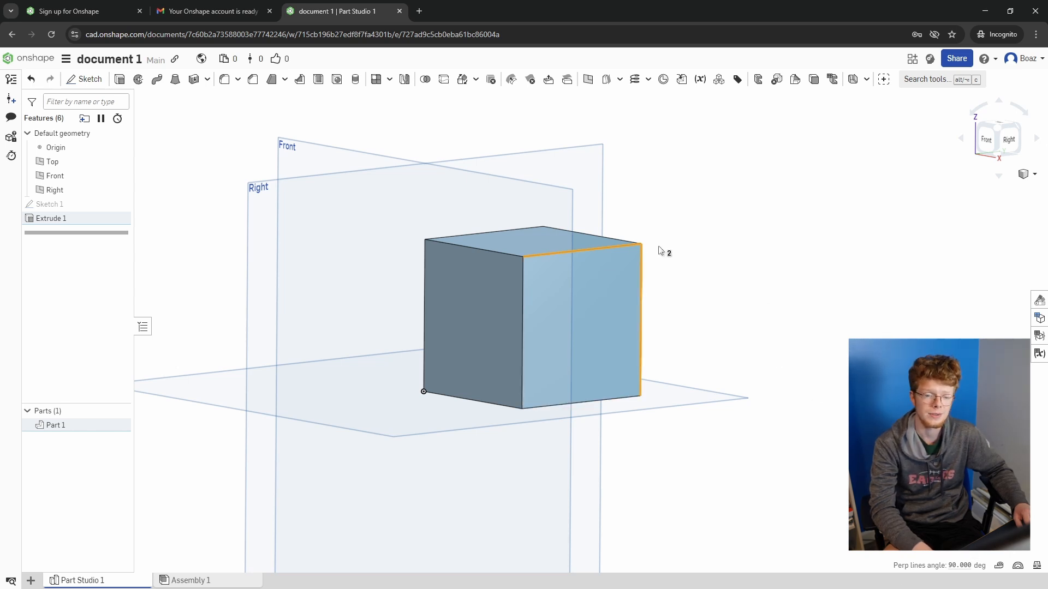
click(788, 231)
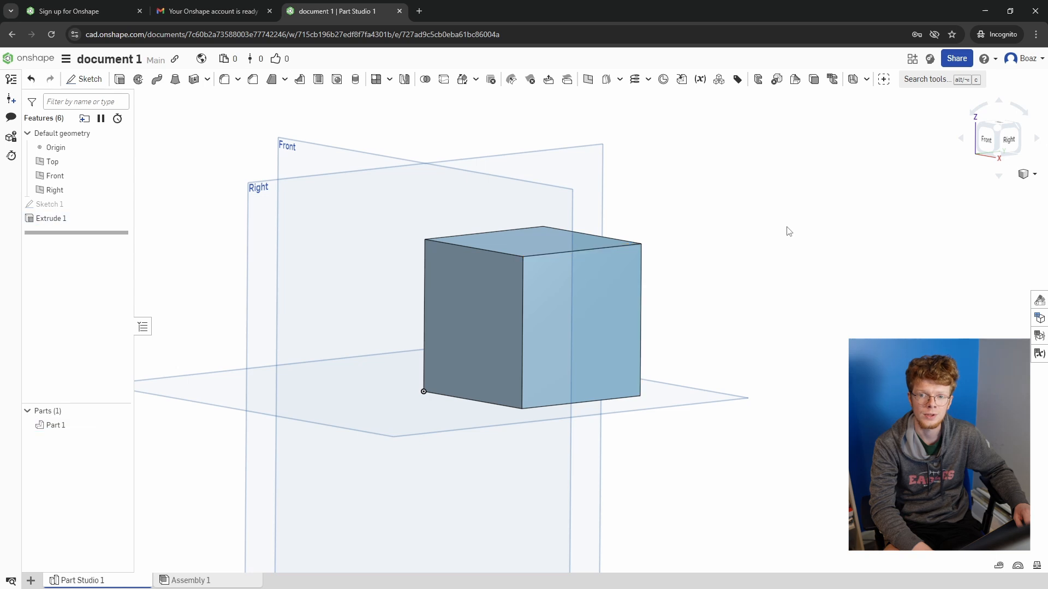
click(601, 250)
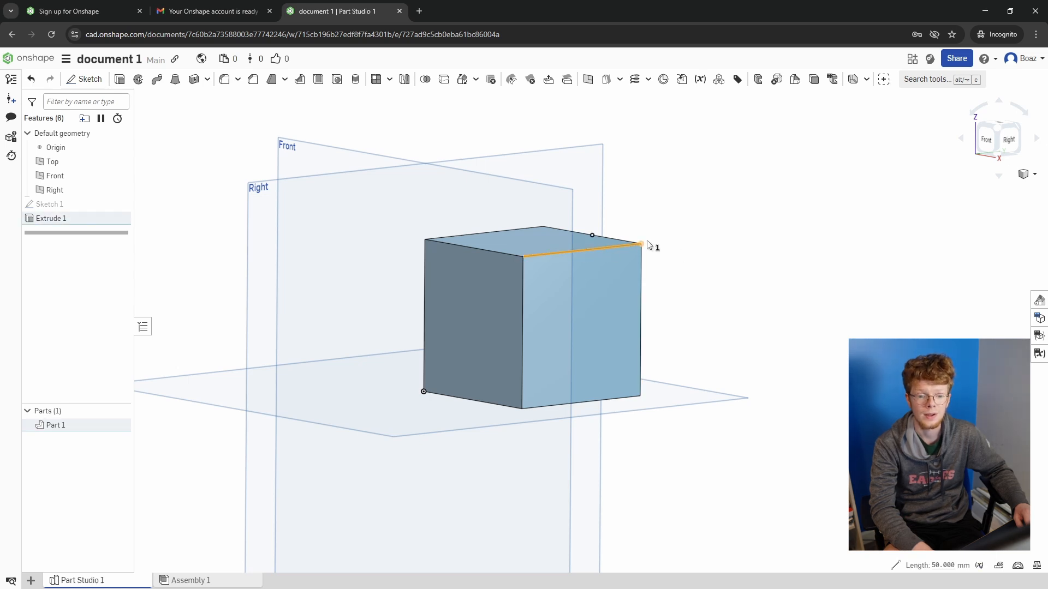
click(643, 271)
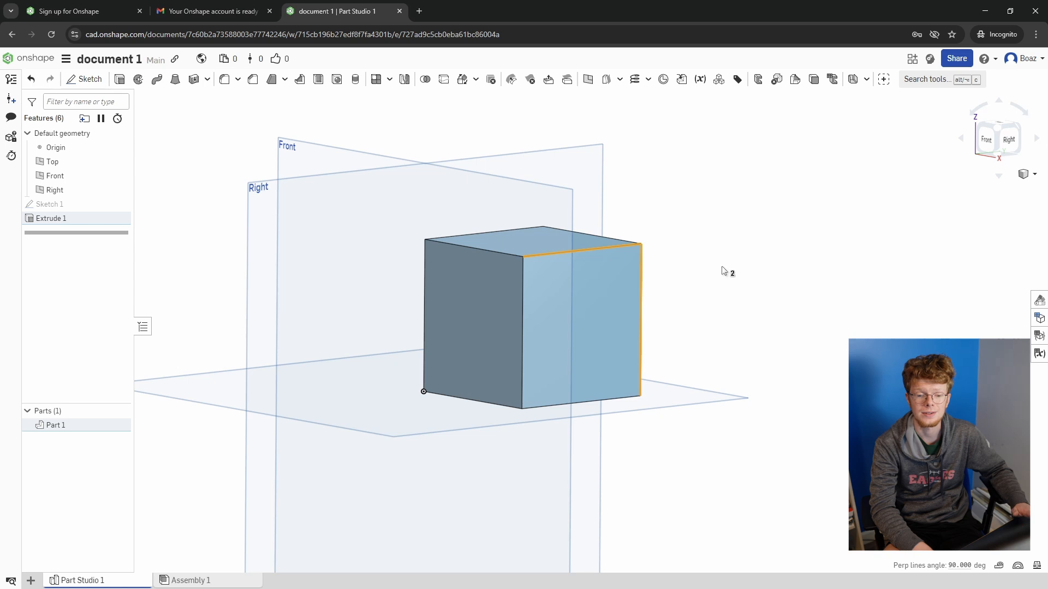
click(723, 271)
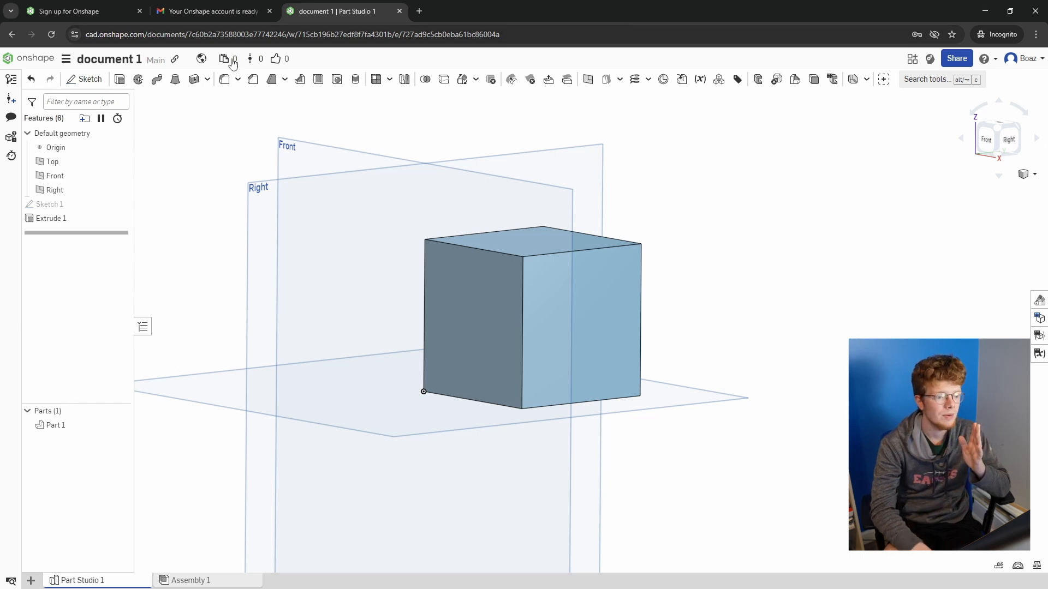
Start a new sketch on the top face of the cube
click(88, 79)
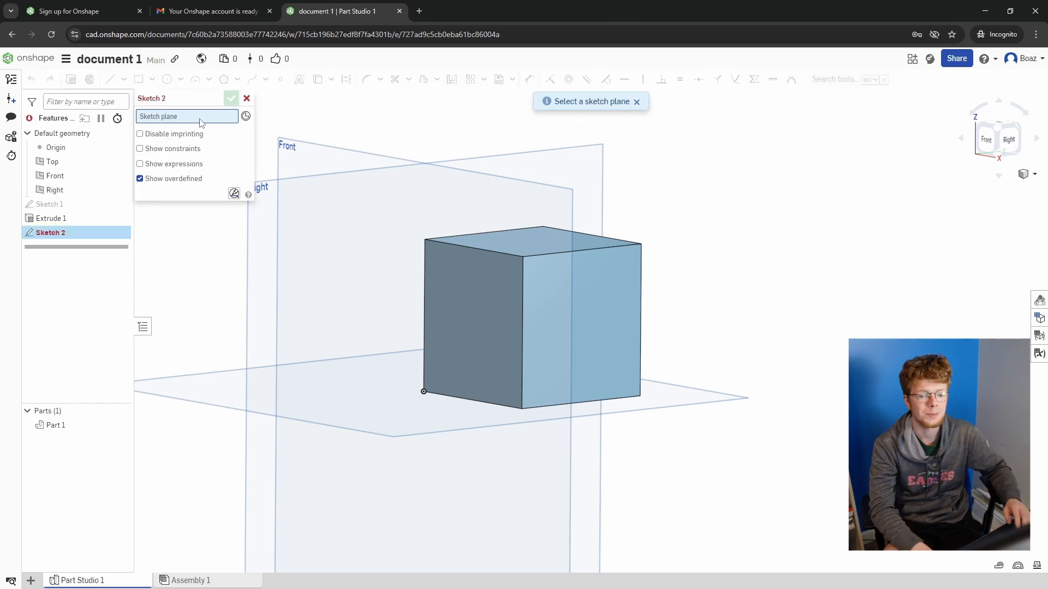
right_drag(315, 126, 288, 192)
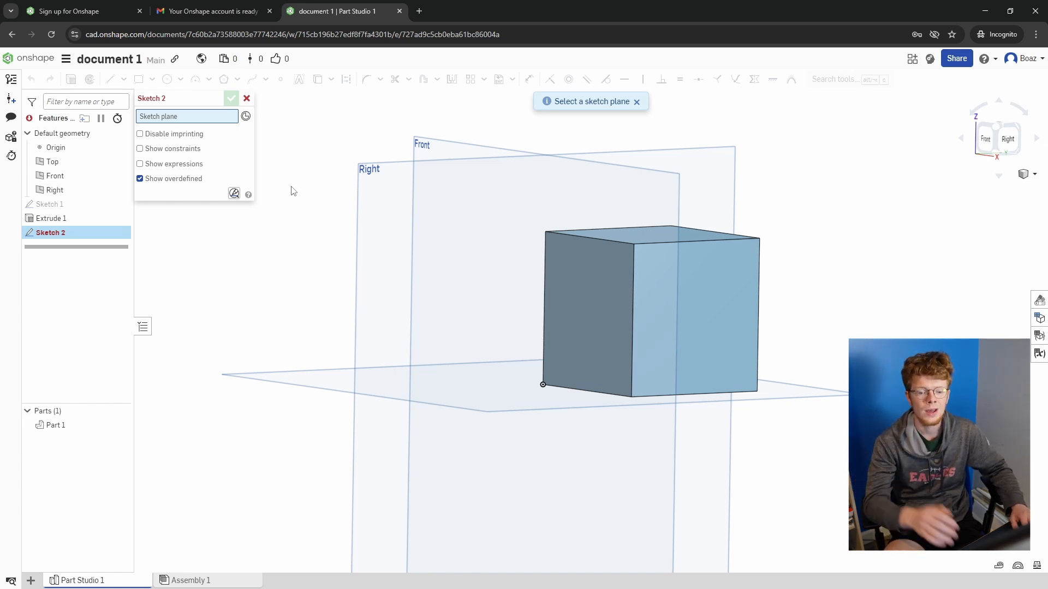
right_drag(741, 227, 675, 217)
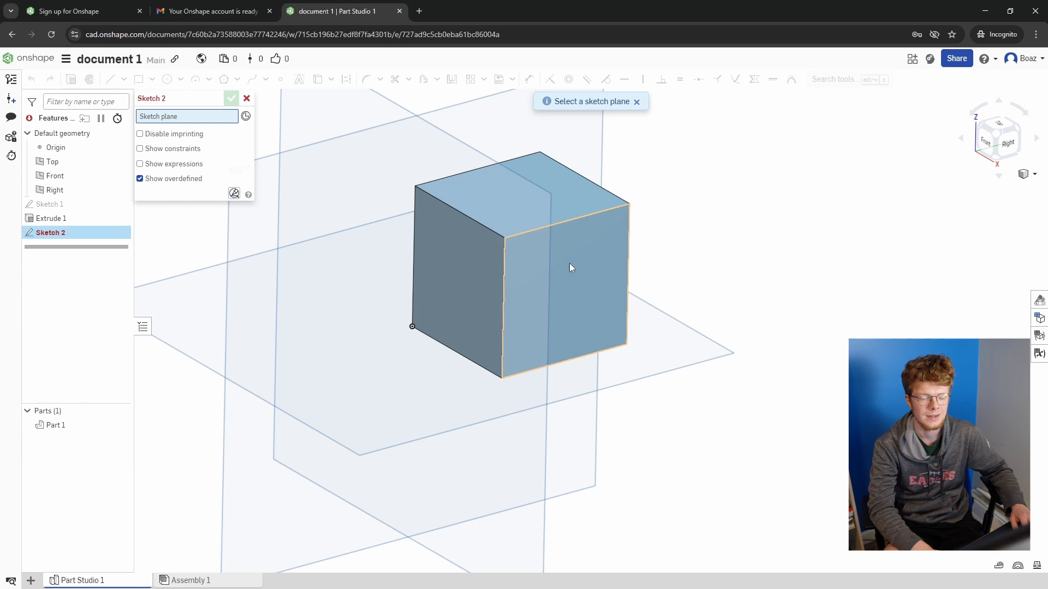
right_drag(692, 262, 601, 311)
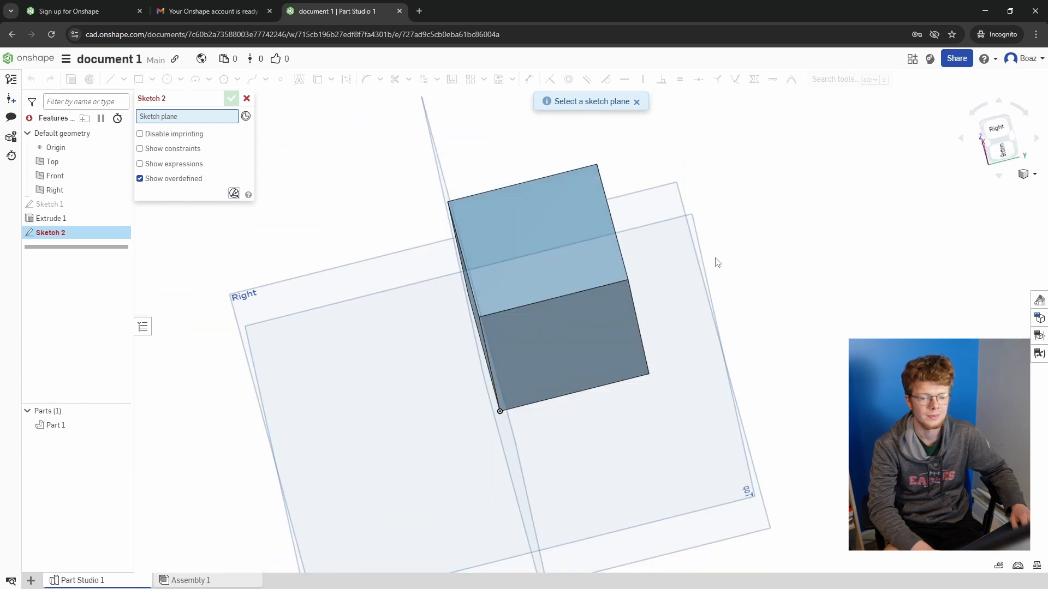
right_drag(714, 262, 771, 304)
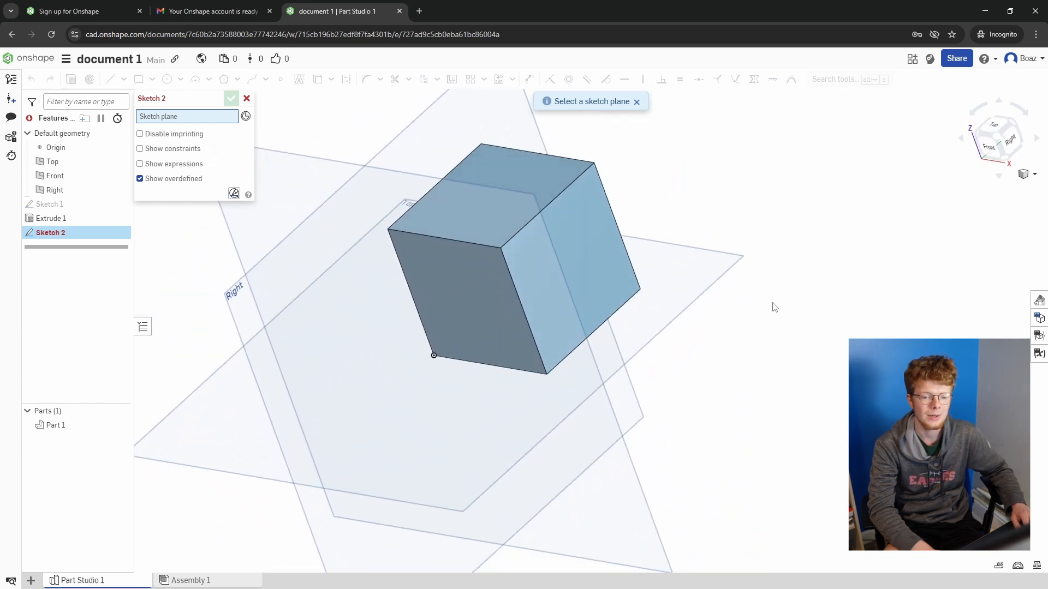
click(534, 180)
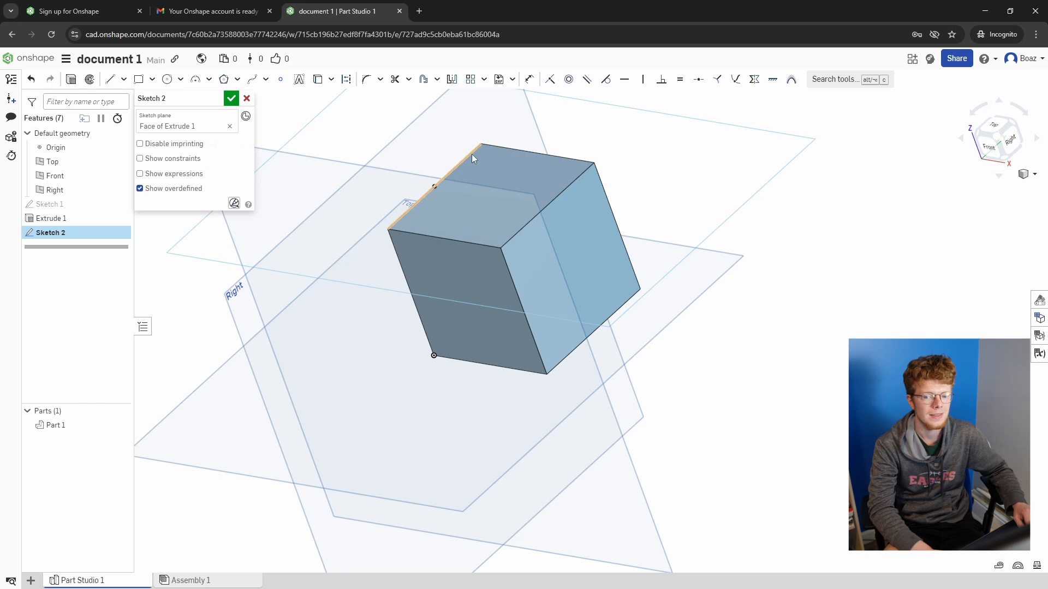
Sketch a center-point circle about 25.3 mm in diameter near the middle of the cube's top face
click(994, 127)
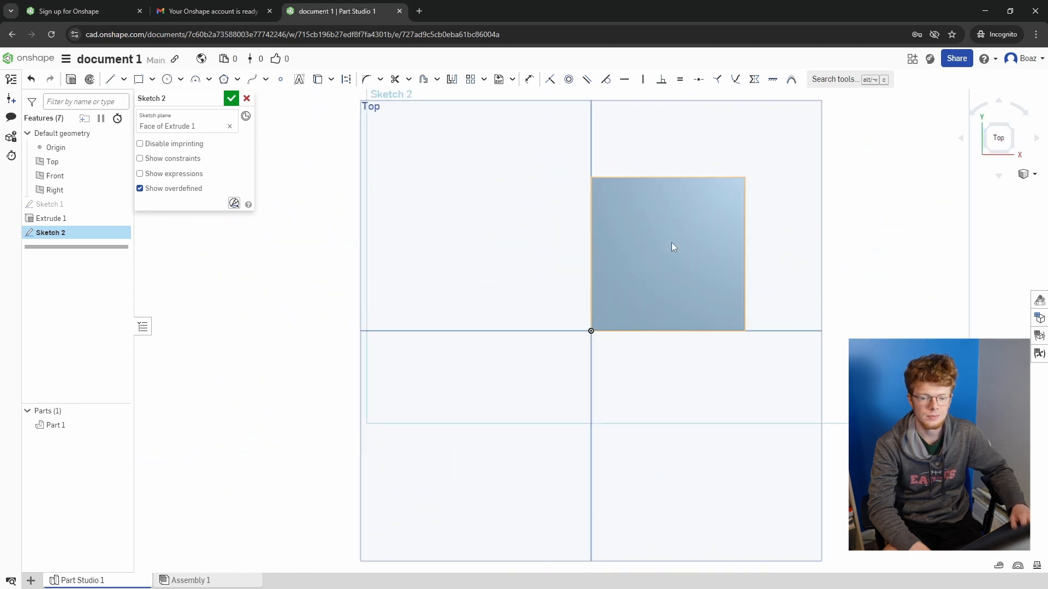
scroll(745, 191, up, 2)
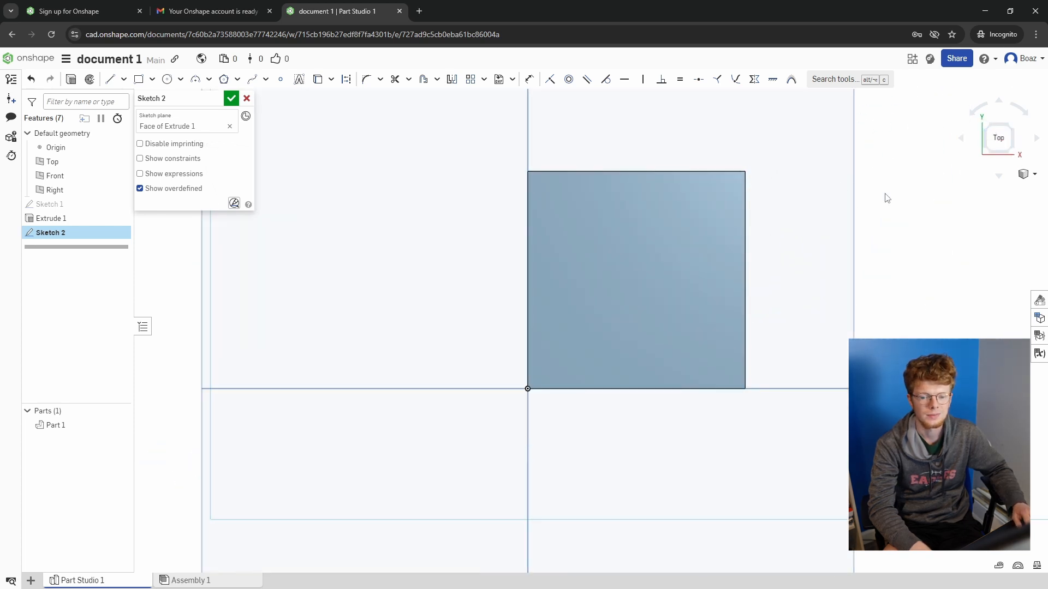
middle_drag(886, 198, 781, 228)
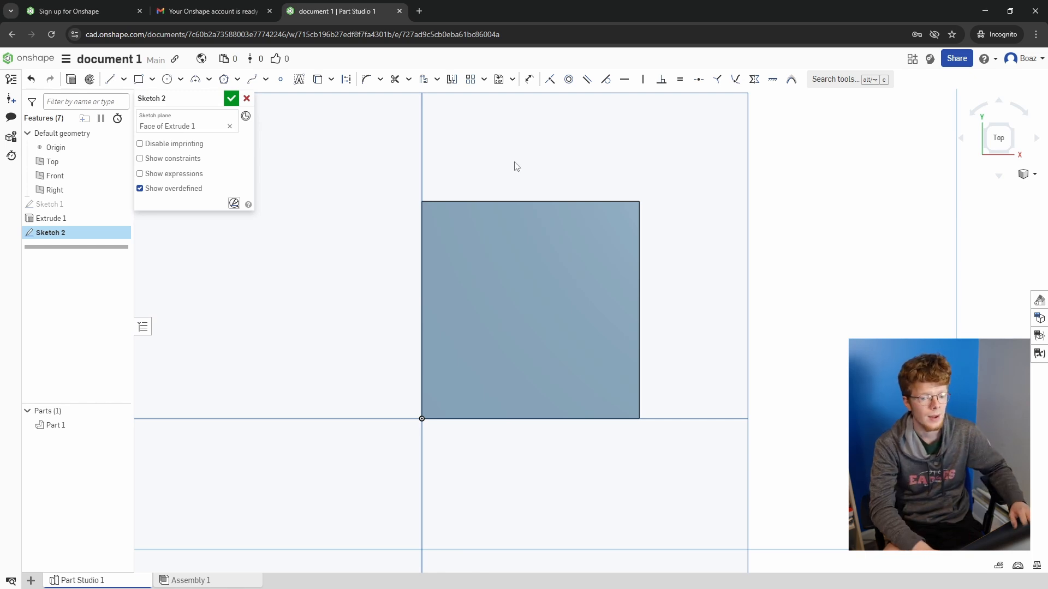
click(168, 80)
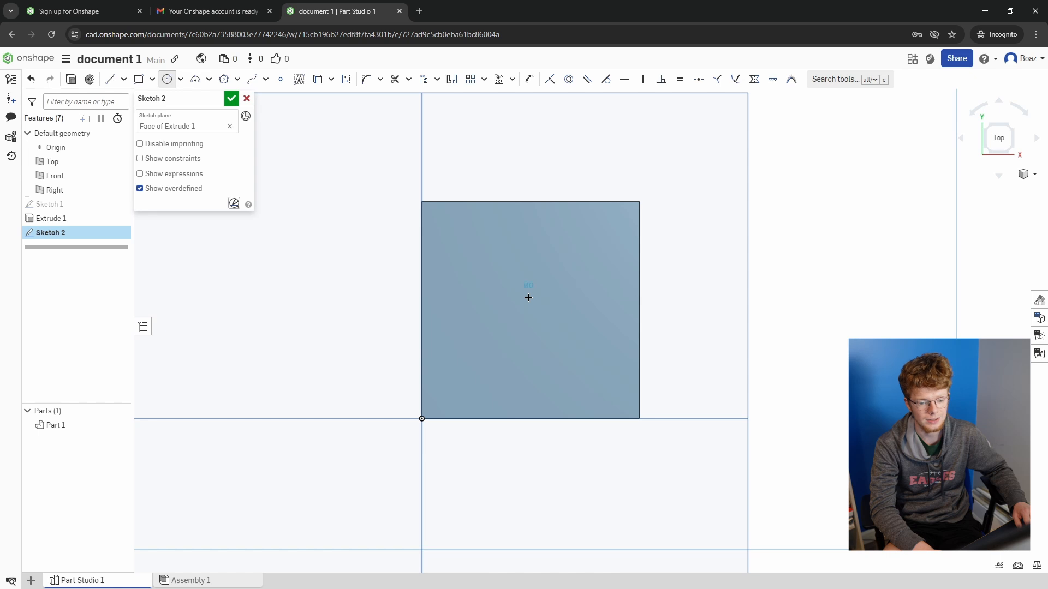
click(578, 275)
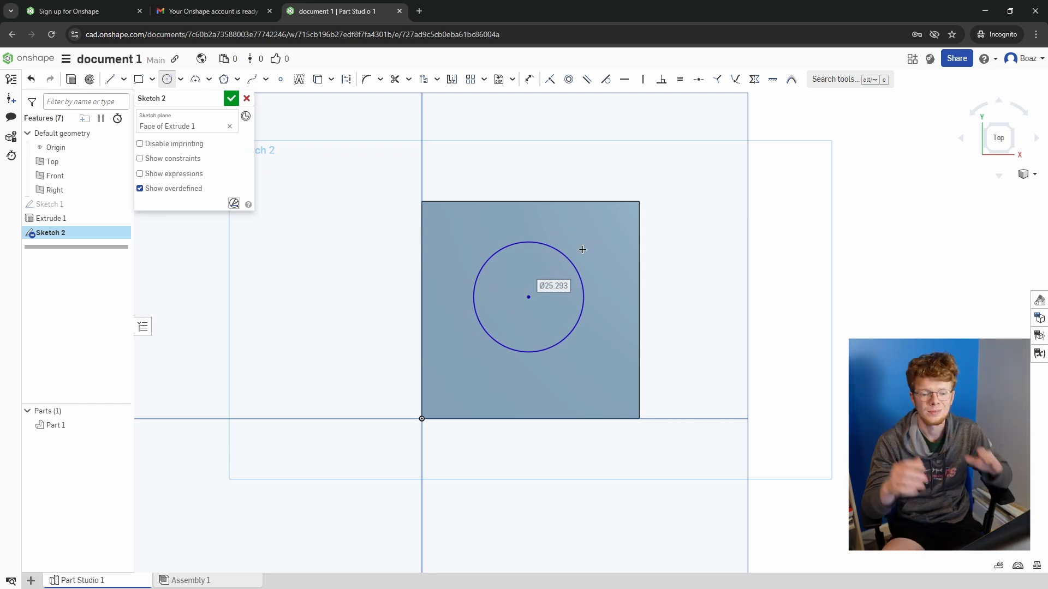
Dimension the circle's diameter at 25 mm
click(529, 80)
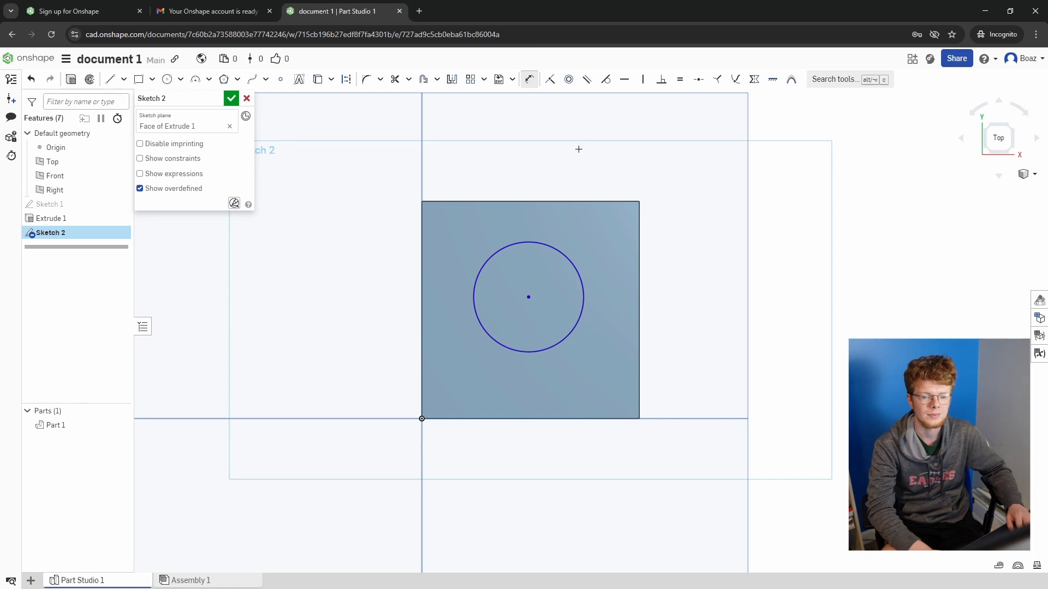
click(566, 255)
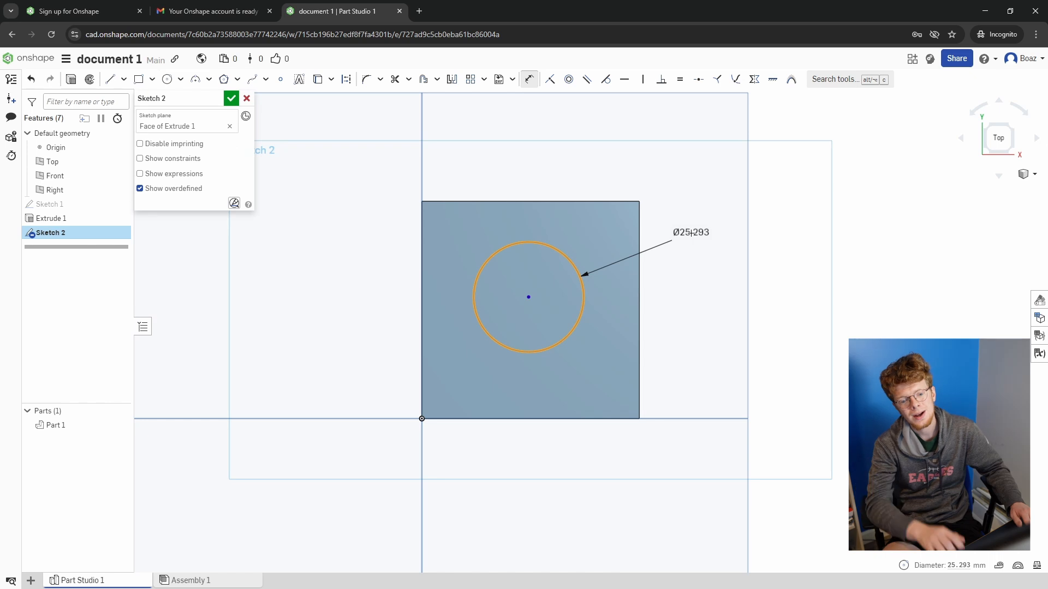
click(691, 233)
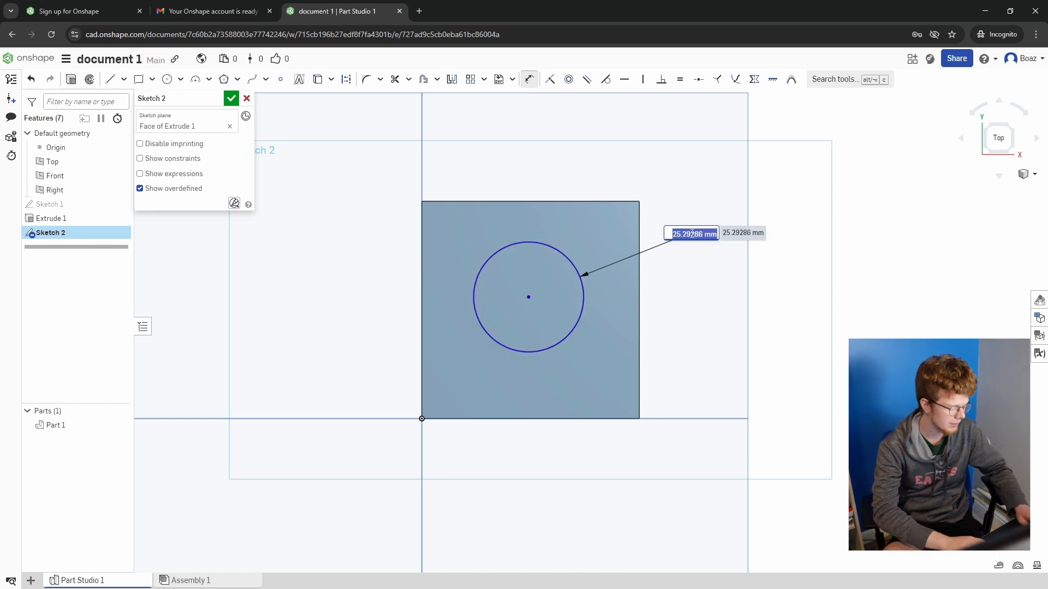
text(25)
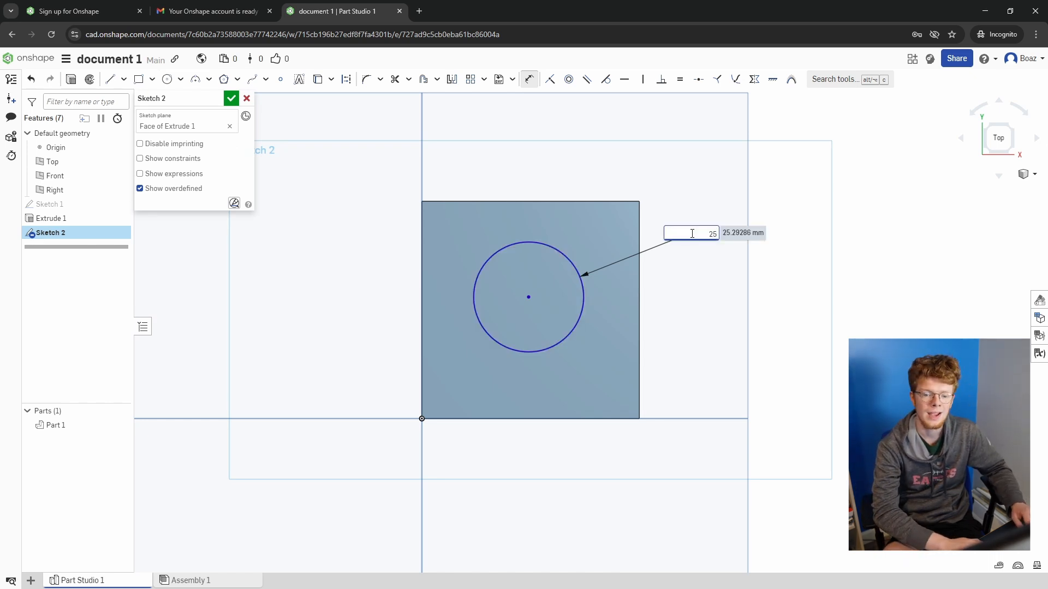
key(Return)
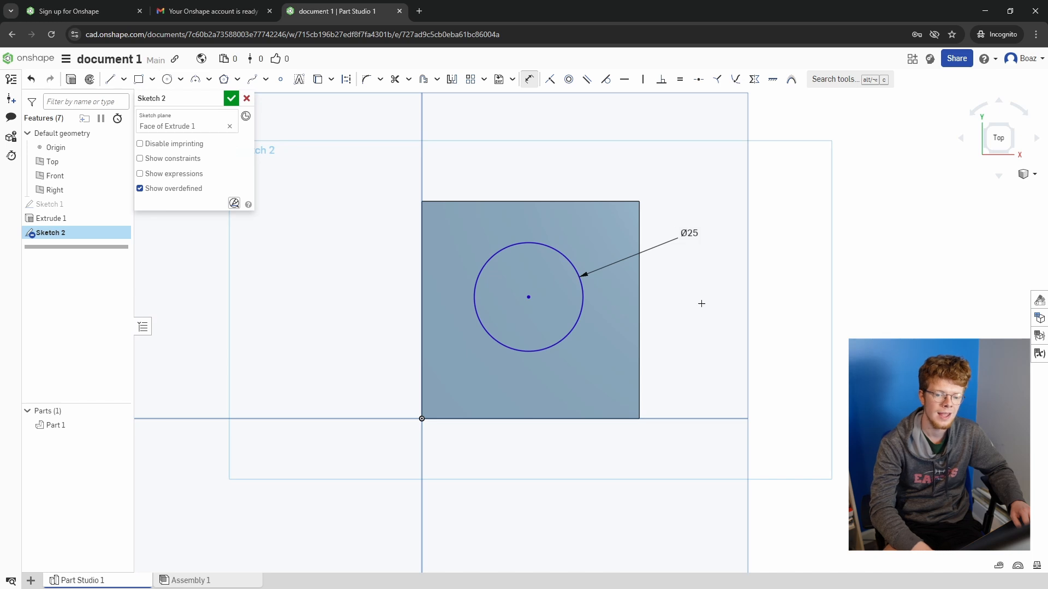
Extrude the circle down into the cube as a Remove cut with a blind depth of about 16.7 mm
mouse_move(699, 302)
right_down()
mouse_move(718, 302)
mouse_move(722, 241)
mouse_move(718, 294)
right_up()
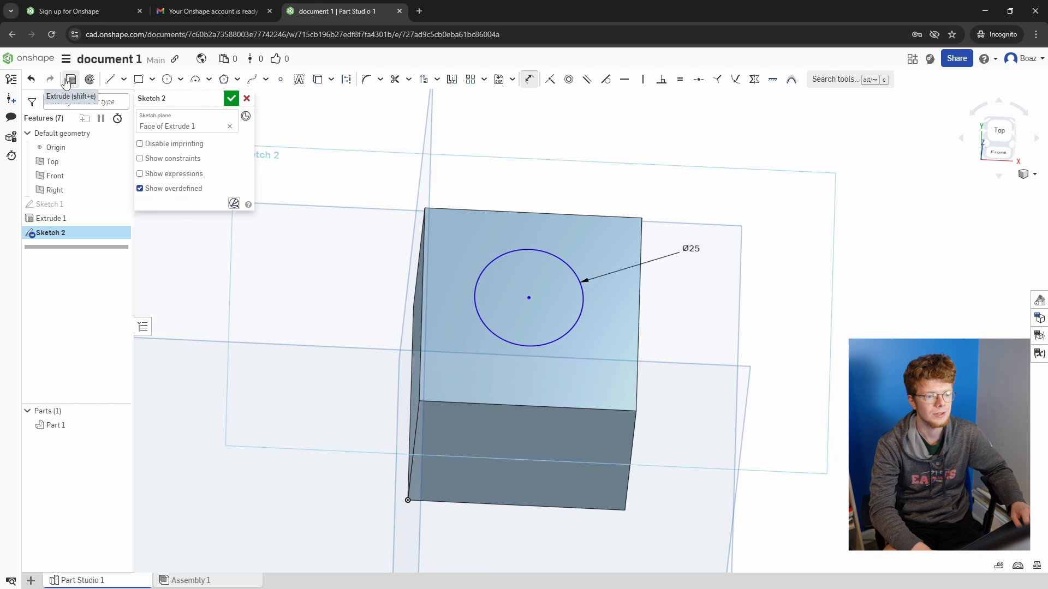
click(68, 82)
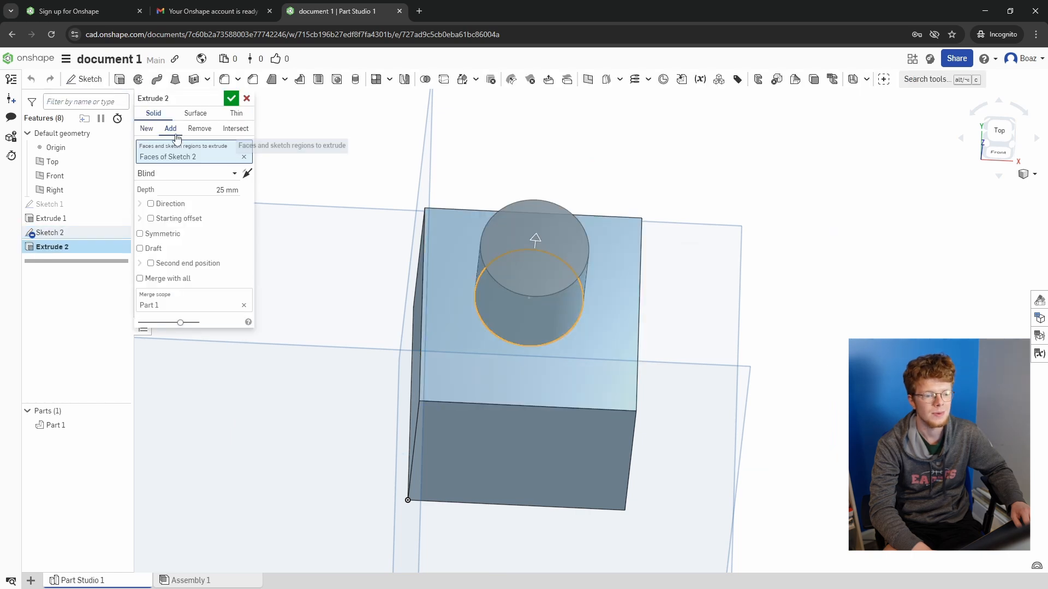
right_drag(314, 224, 352, 194)
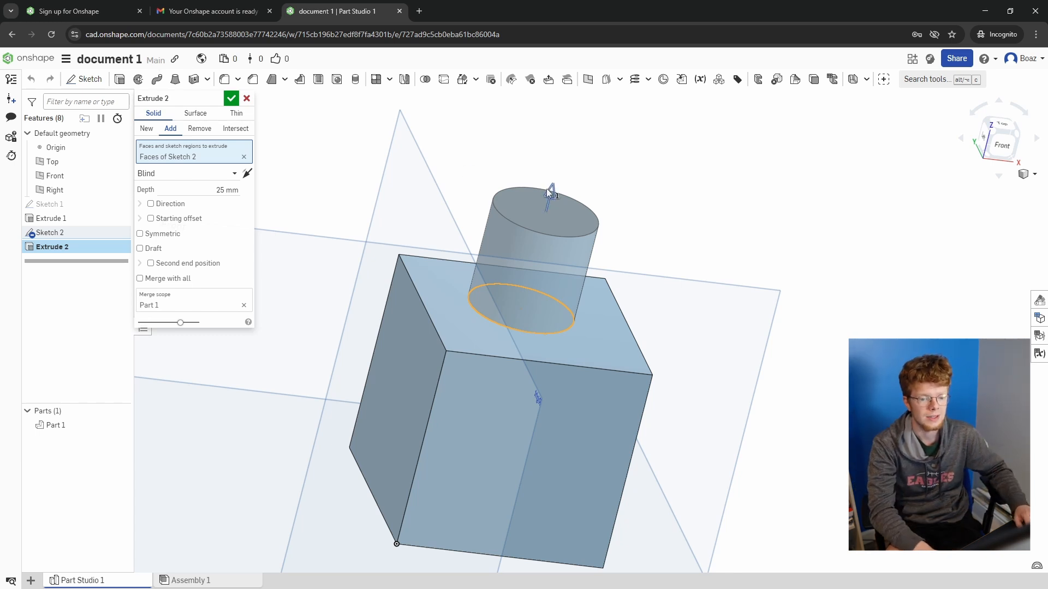
drag(547, 192, 490, 352)
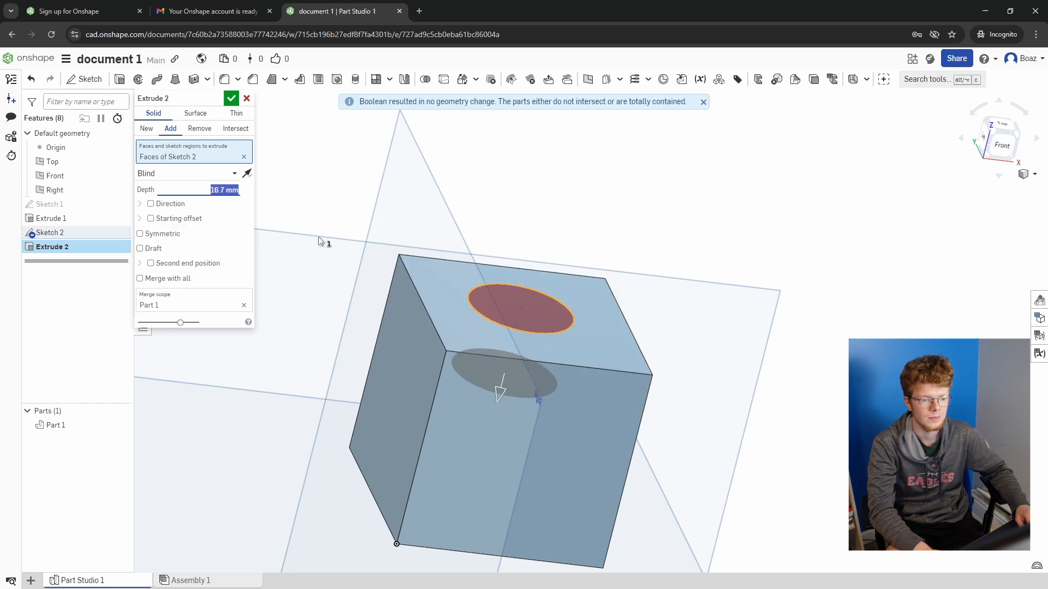
click(199, 128)
right_drag(451, 158, 495, 154)
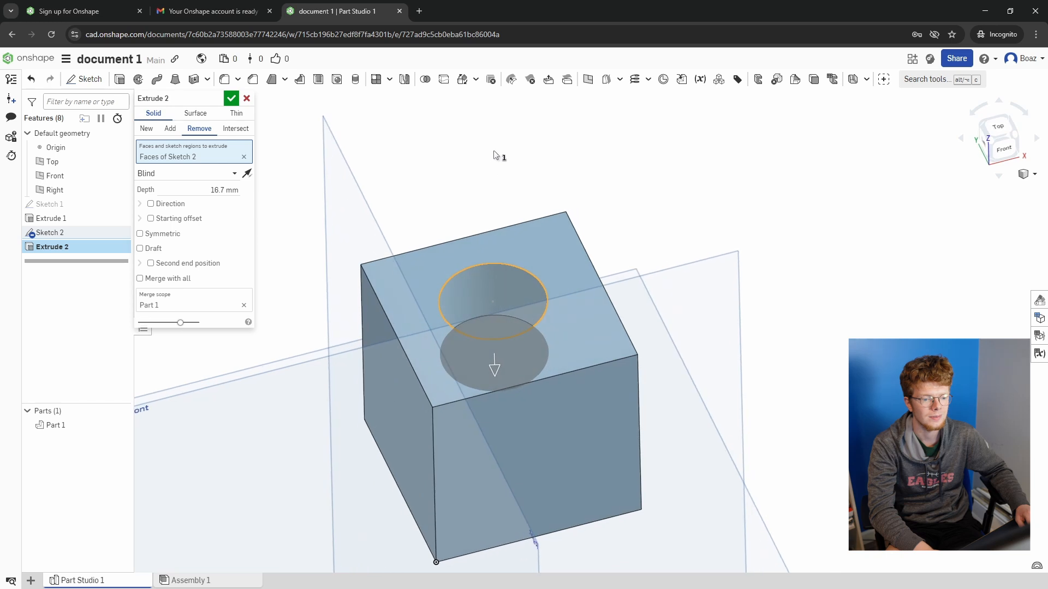
click(232, 99)
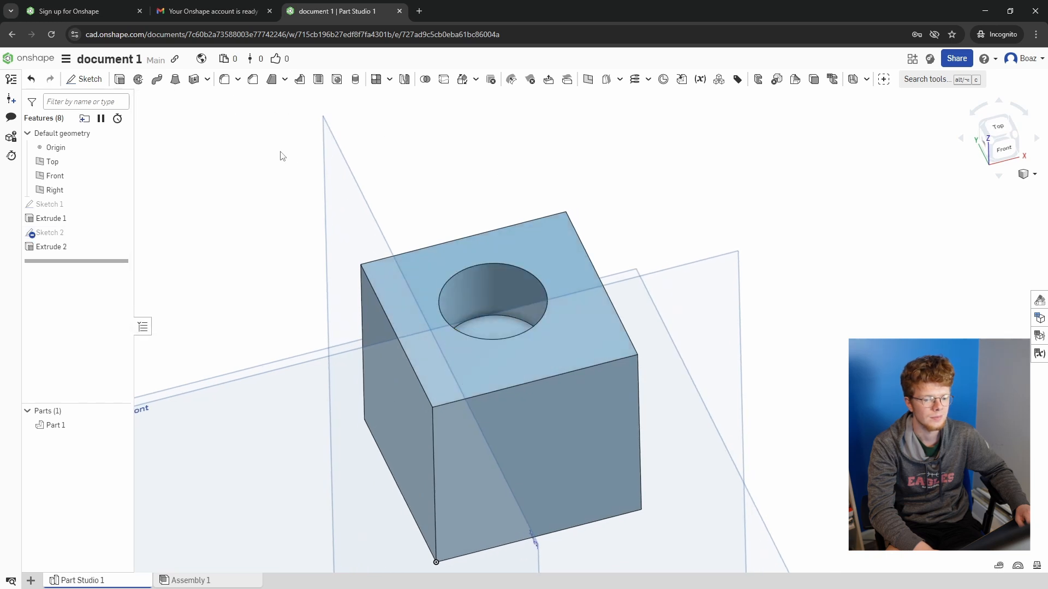
Edit the circular cut and extend its blind depth to about 69.4 mm, past the bottom of the cube
right_drag(288, 156, 288, 155)
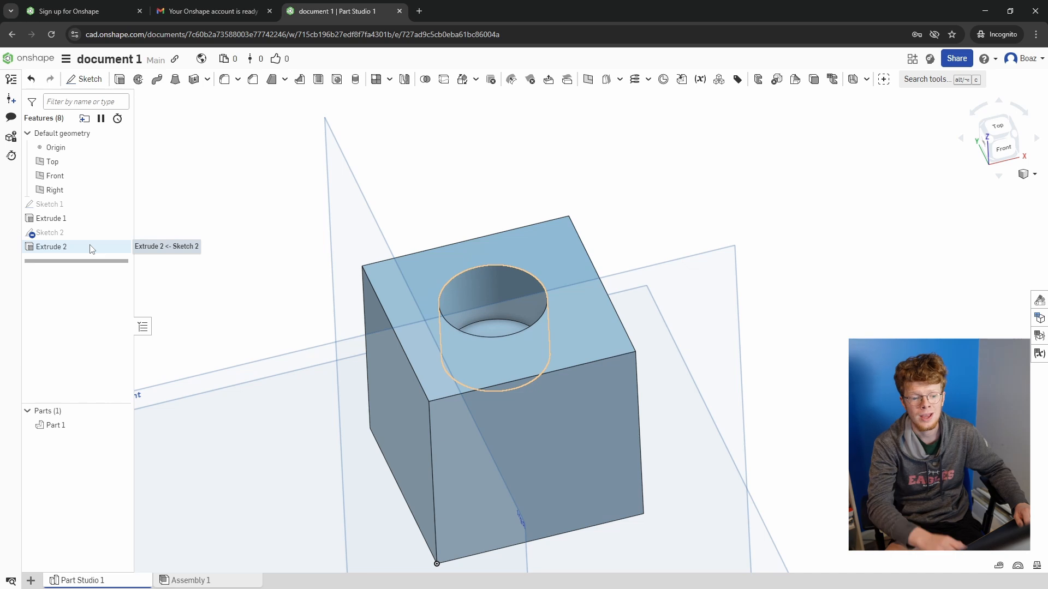
right_drag(227, 234, 245, 257)
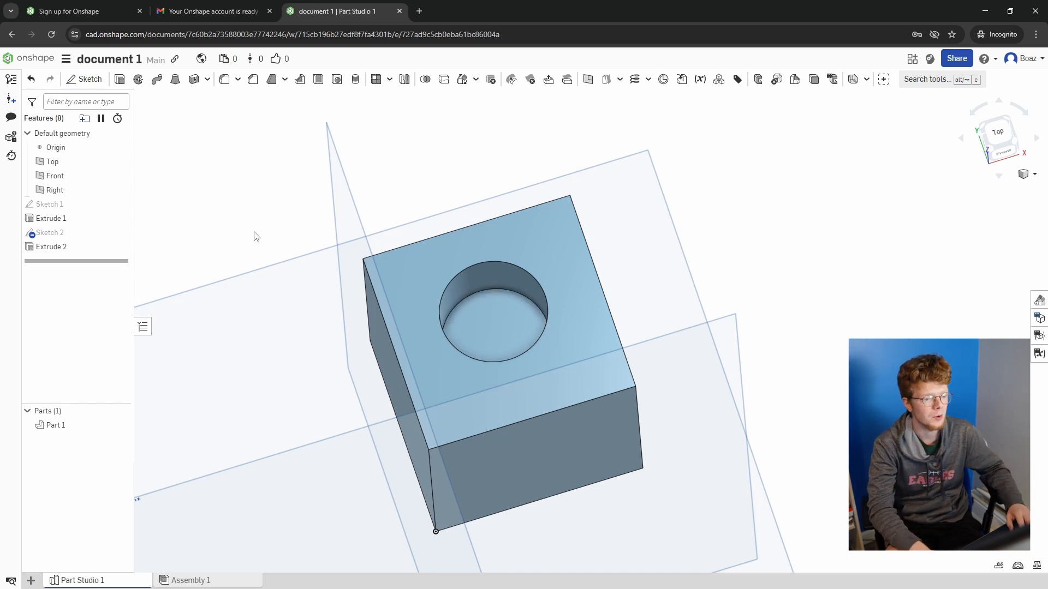
double_click(53, 247)
right_drag(302, 277, 312, 219)
drag(497, 378, 521, 565)
right_drag(720, 379, 410, 228)
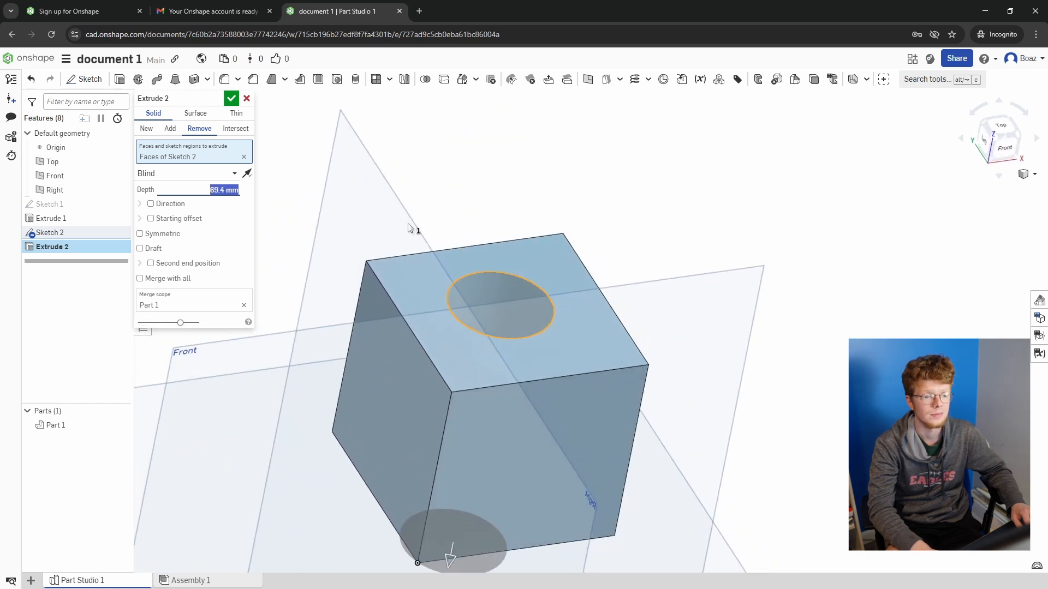
click(231, 98)
Edit the hole's sketch and set the circle's diameter to 30 mm
scroll(282, 152, down, 5)
right_drag(479, 192, 544, 208)
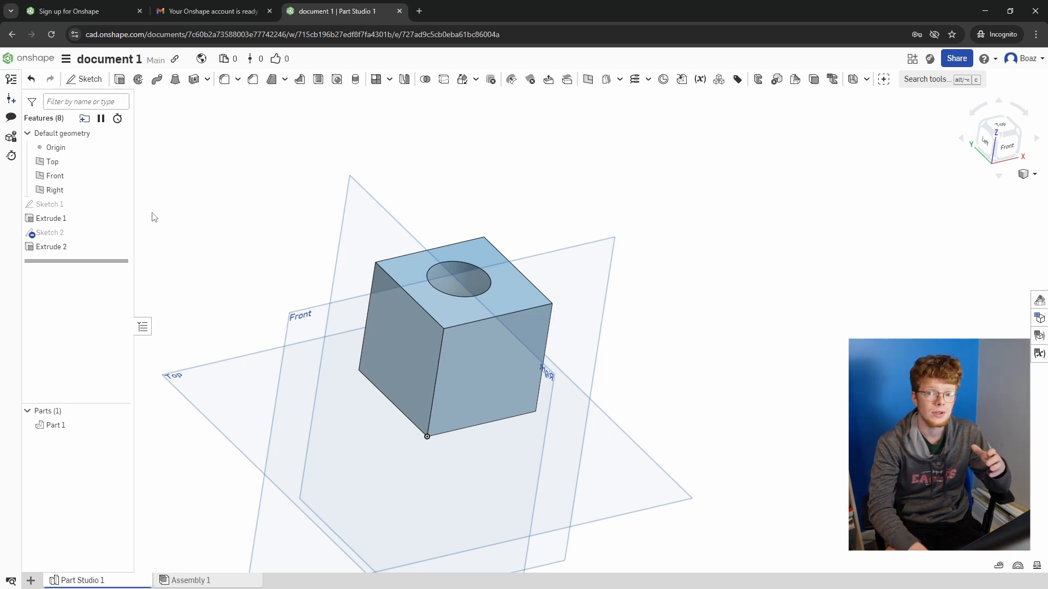
double_click(90, 233)
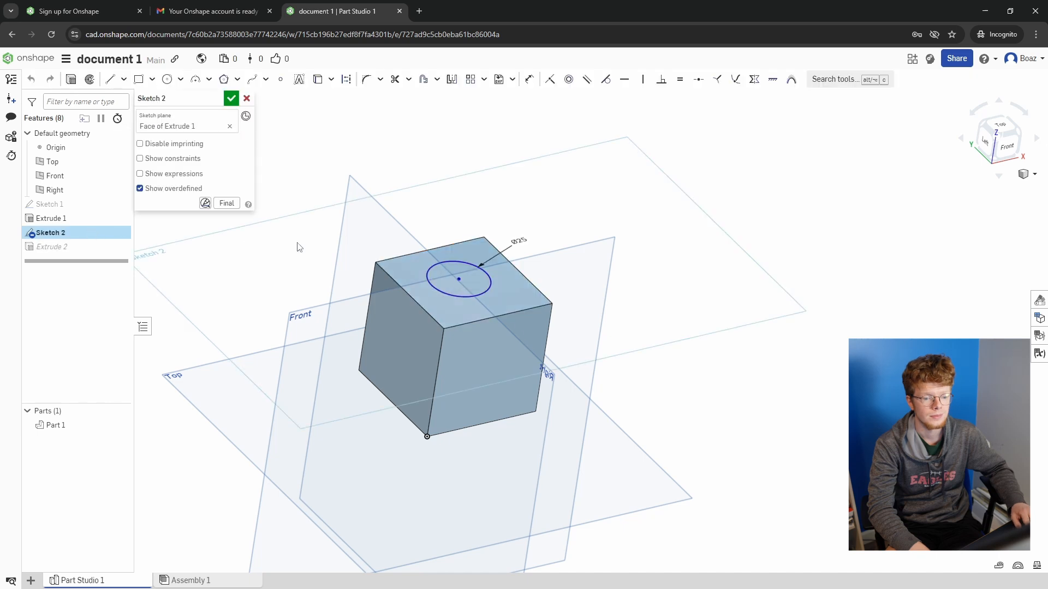
double_click(521, 240)
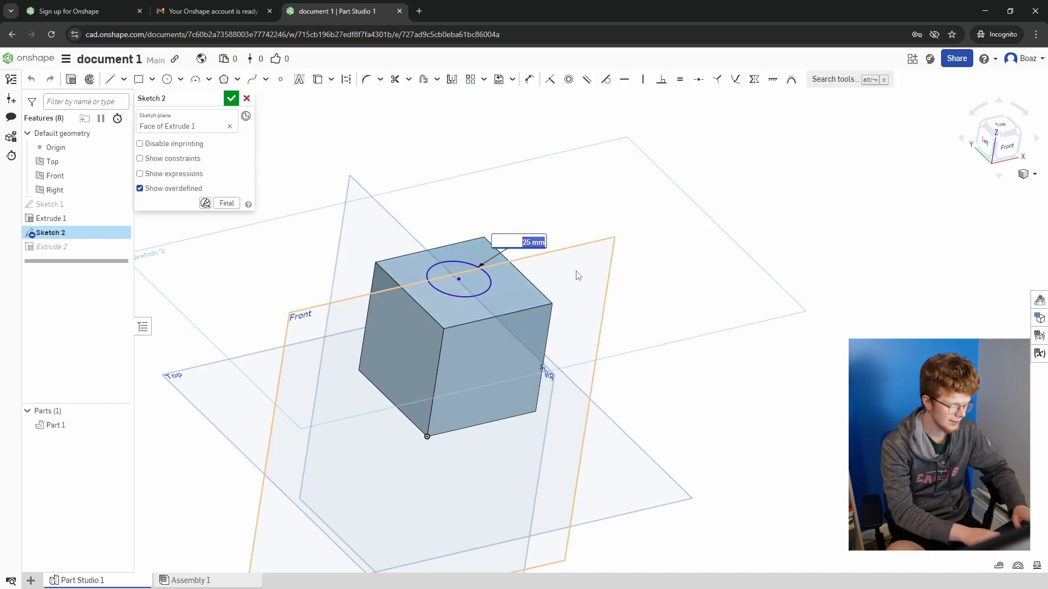
text(30)
key(Return)
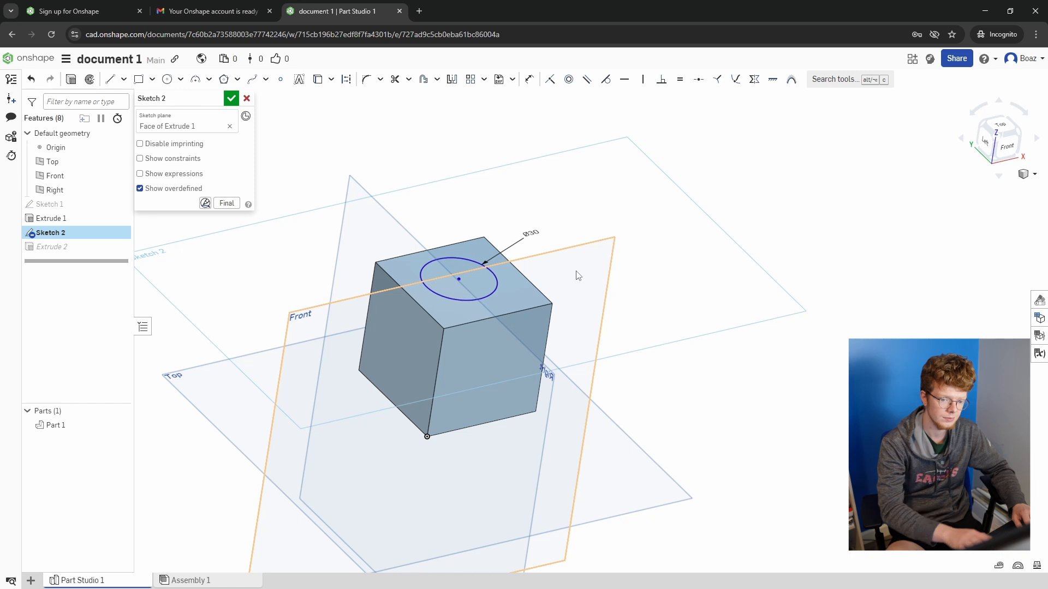
click(230, 98)
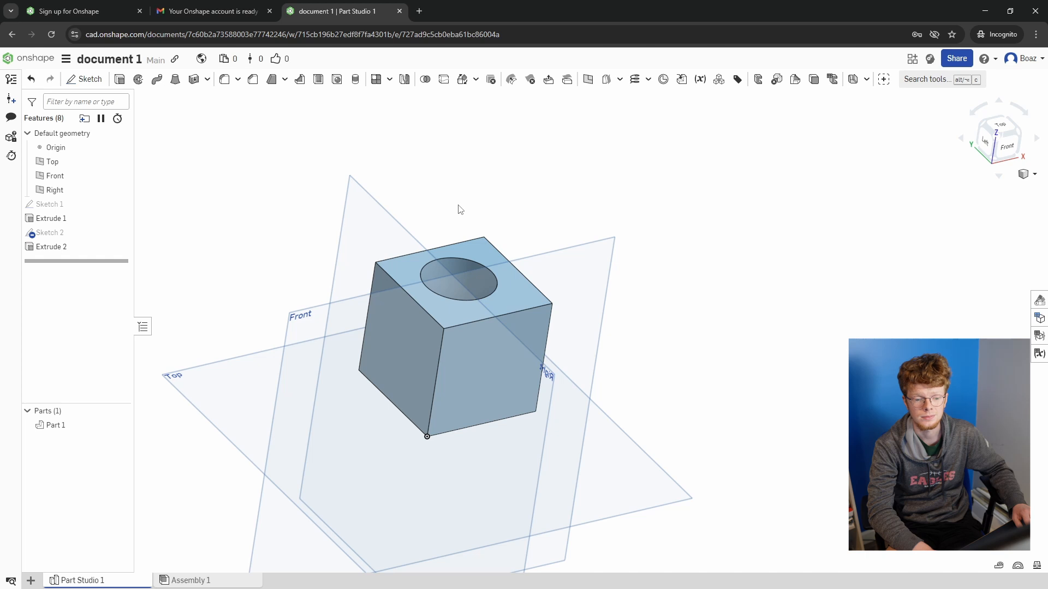
Edit the hole's sketch and dimension the circle's centre 25 mm from the right edge of the cube's top face
mouse_move(460, 209)
right_down()
mouse_move(456, 149)
mouse_move(465, 204)
right_up()
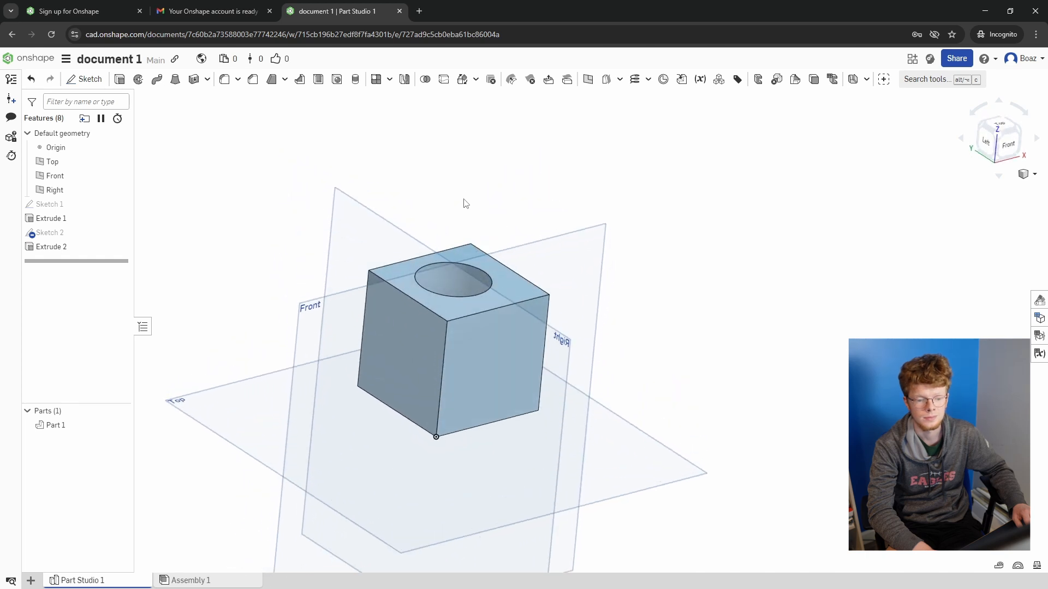
double_click(95, 233)
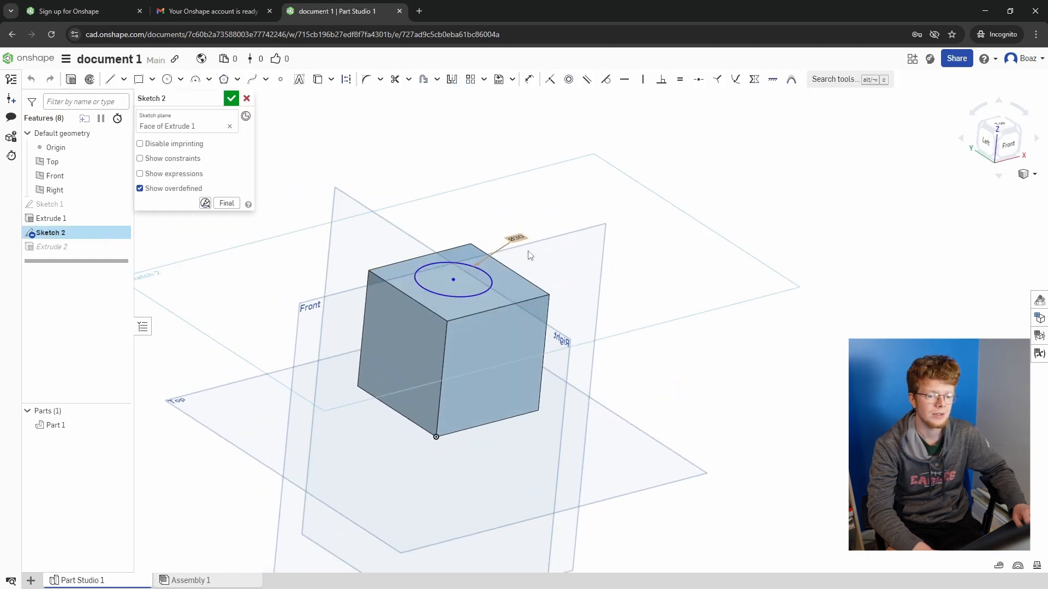
click(1007, 126)
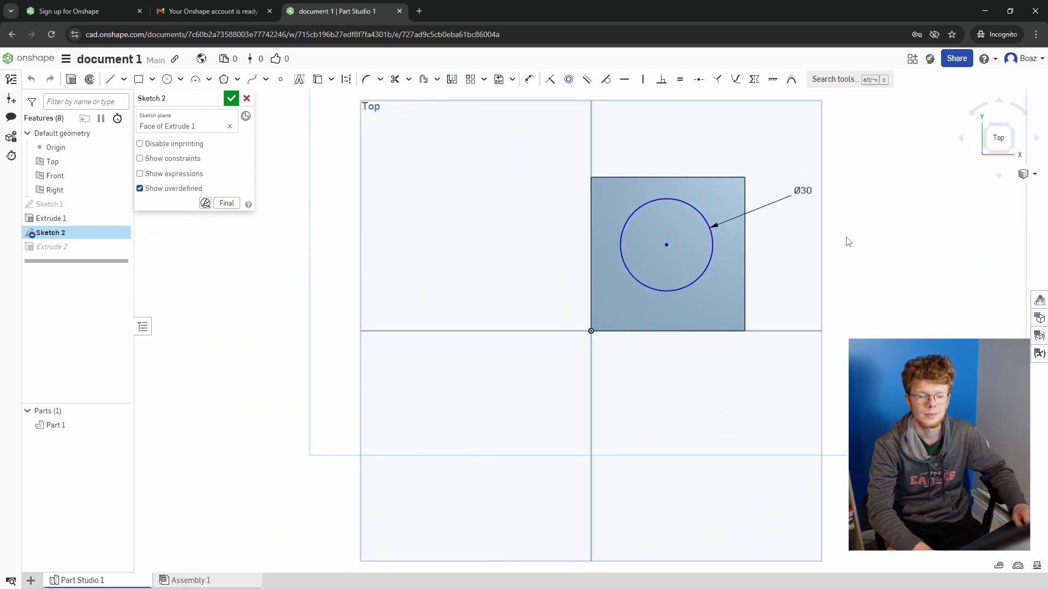
scroll(718, 203, up, 2)
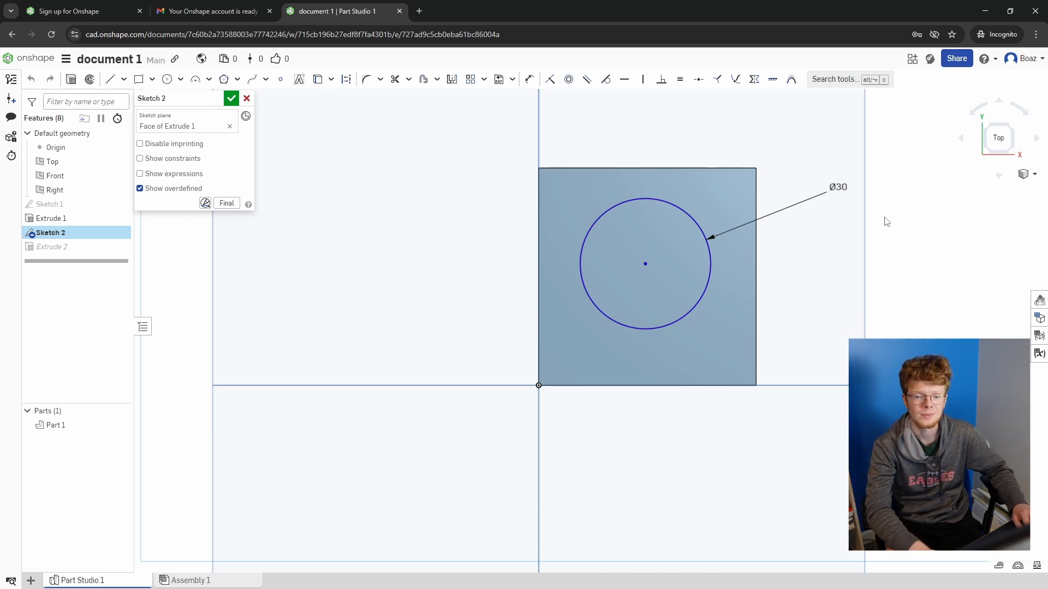
key(d)
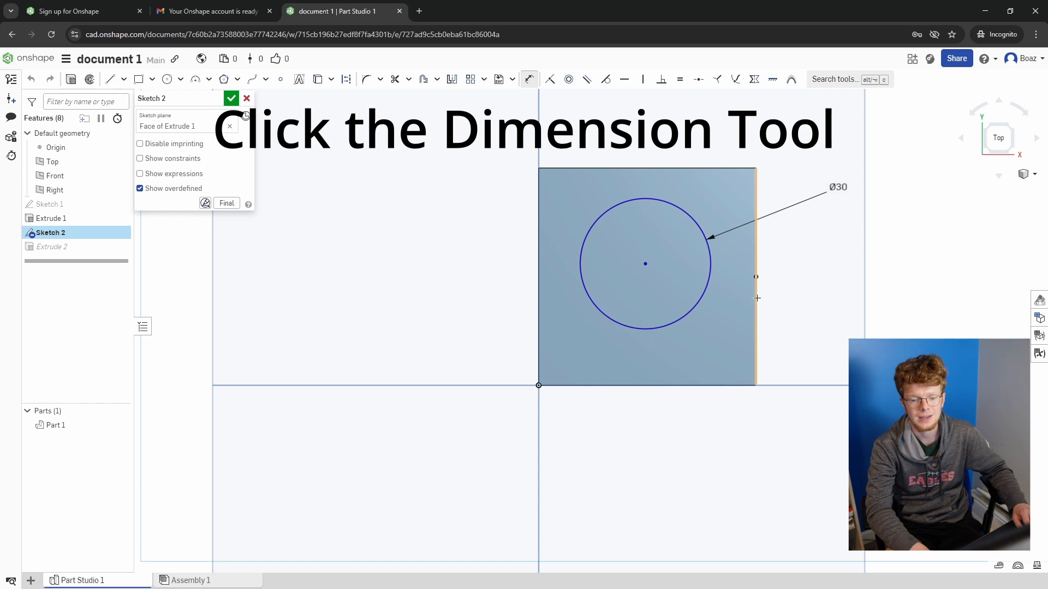
click(755, 279)
click(645, 264)
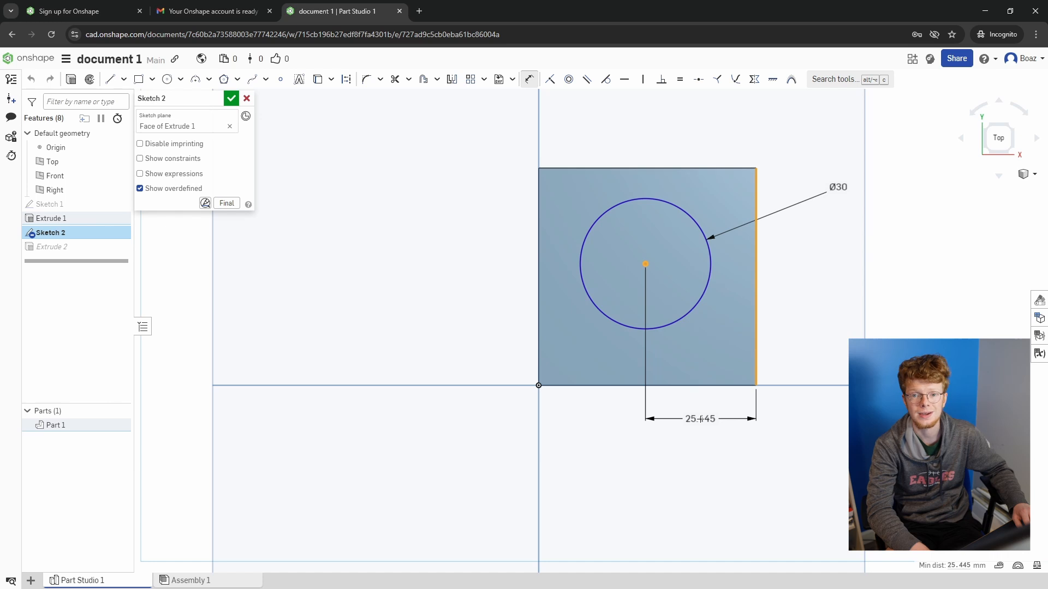
click(700, 419)
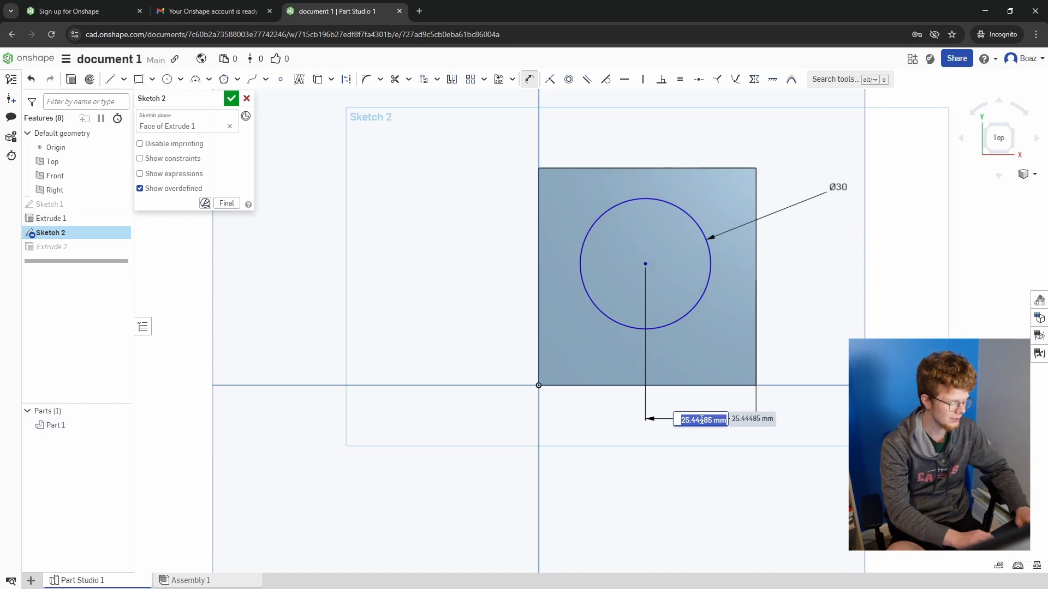
text(25)
key(Return)
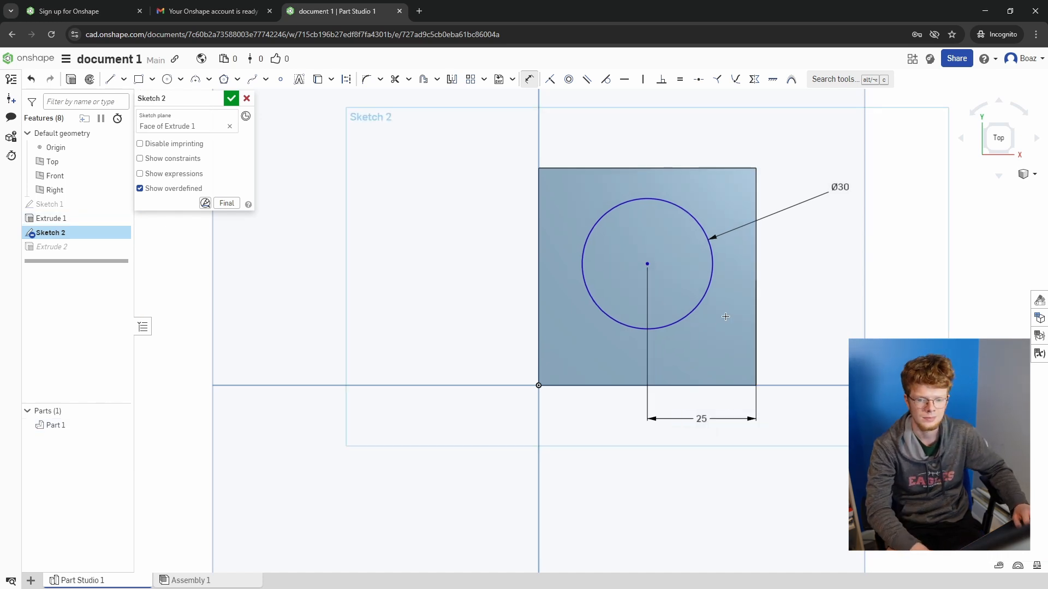
Dimension the circle's centre 25 mm from the back edge of the cube's top face and finish the sketch
click(685, 168)
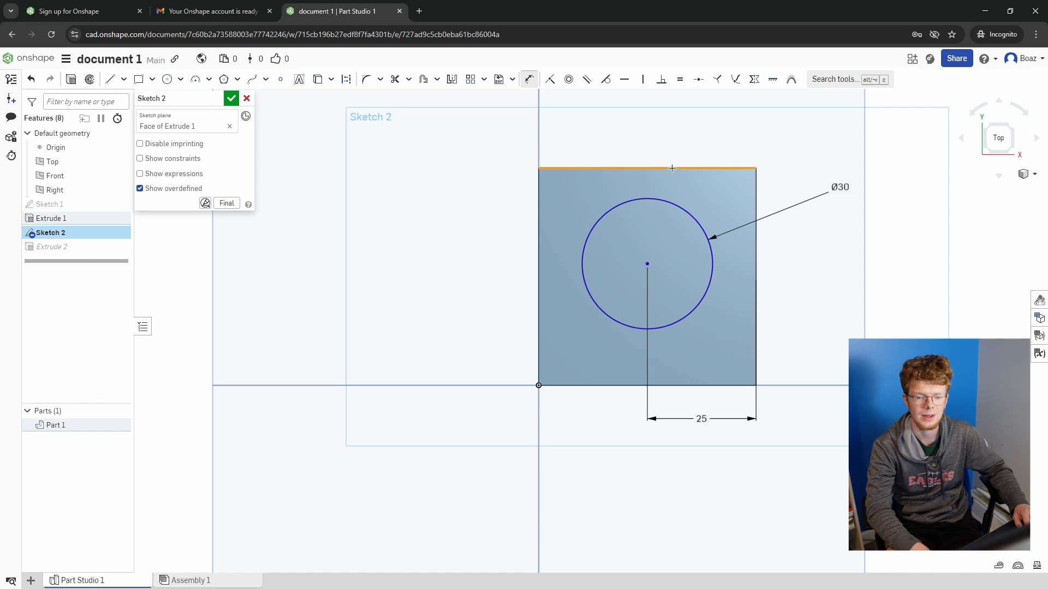
click(647, 264)
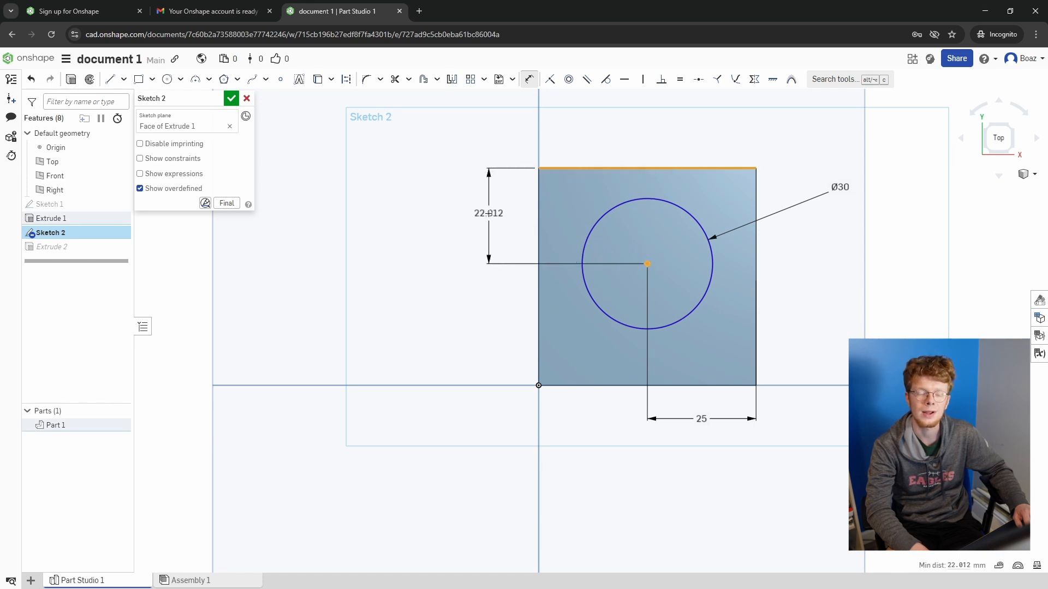
click(489, 215)
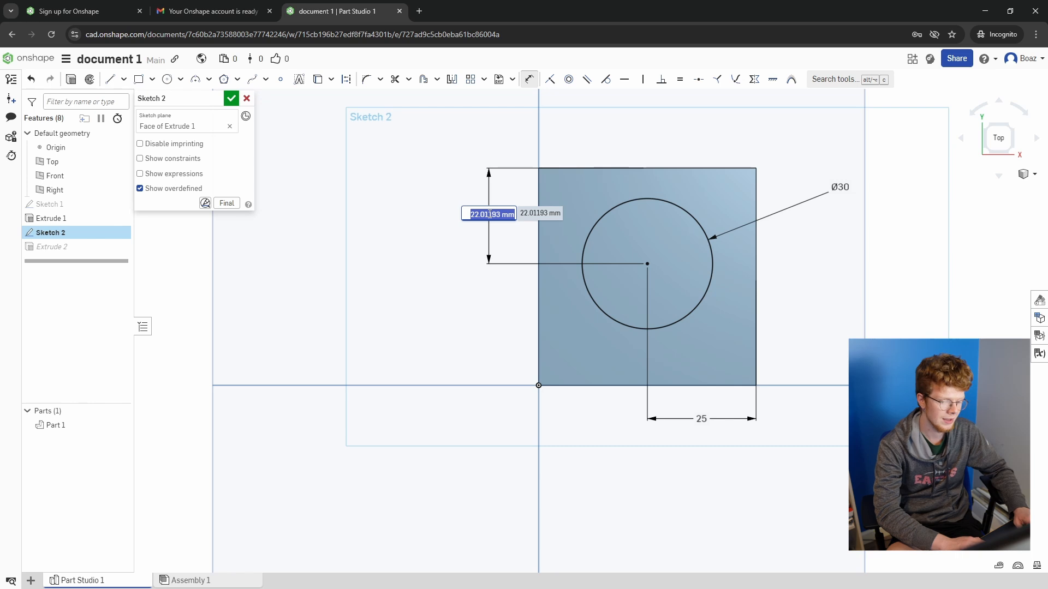
text(2)
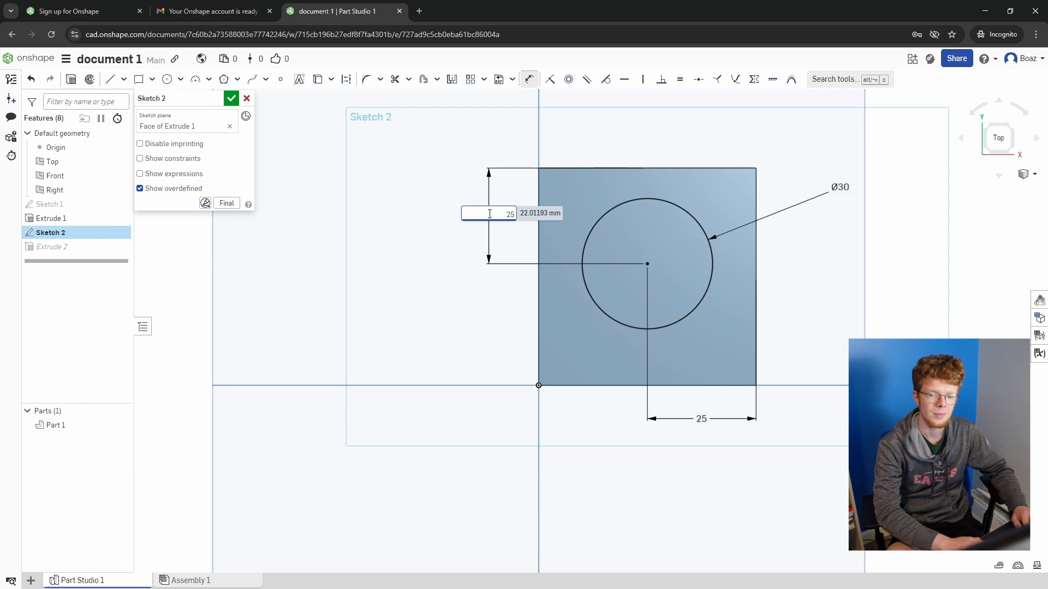
text(5)
key(Return)
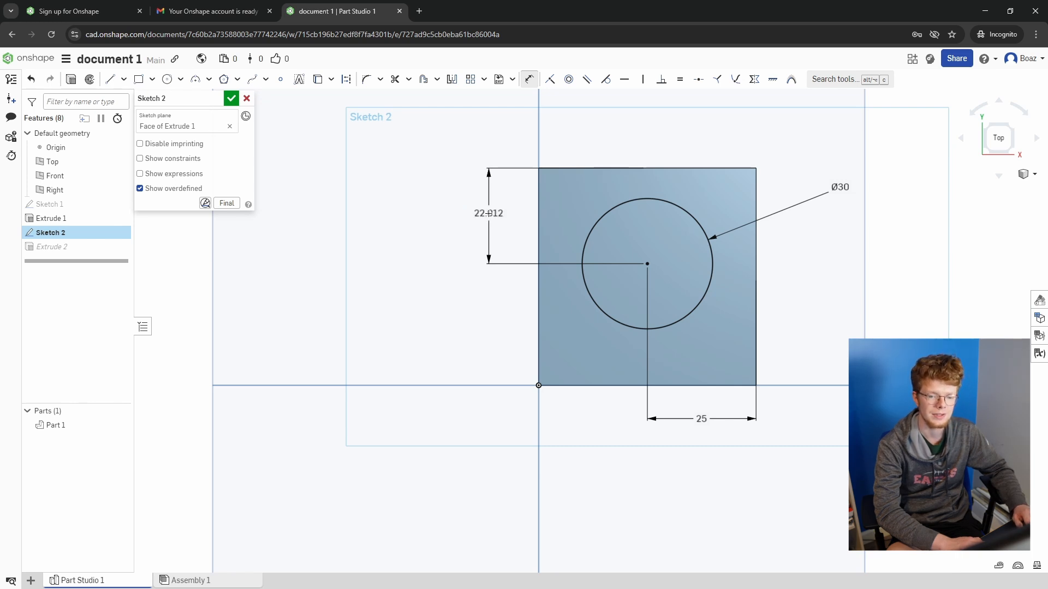
click(229, 101)
right_drag(393, 243, 403, 100)
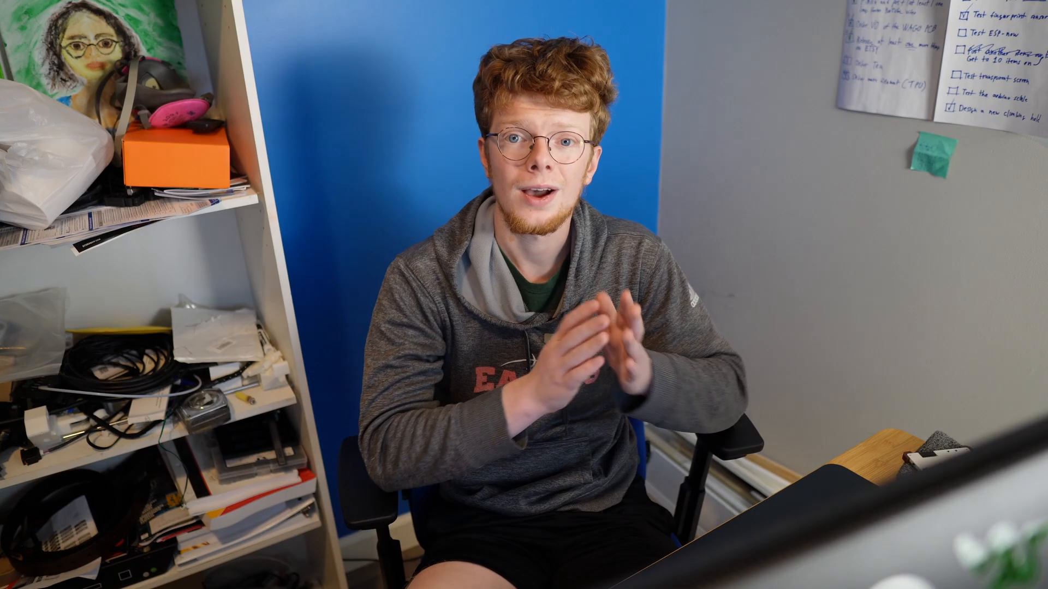
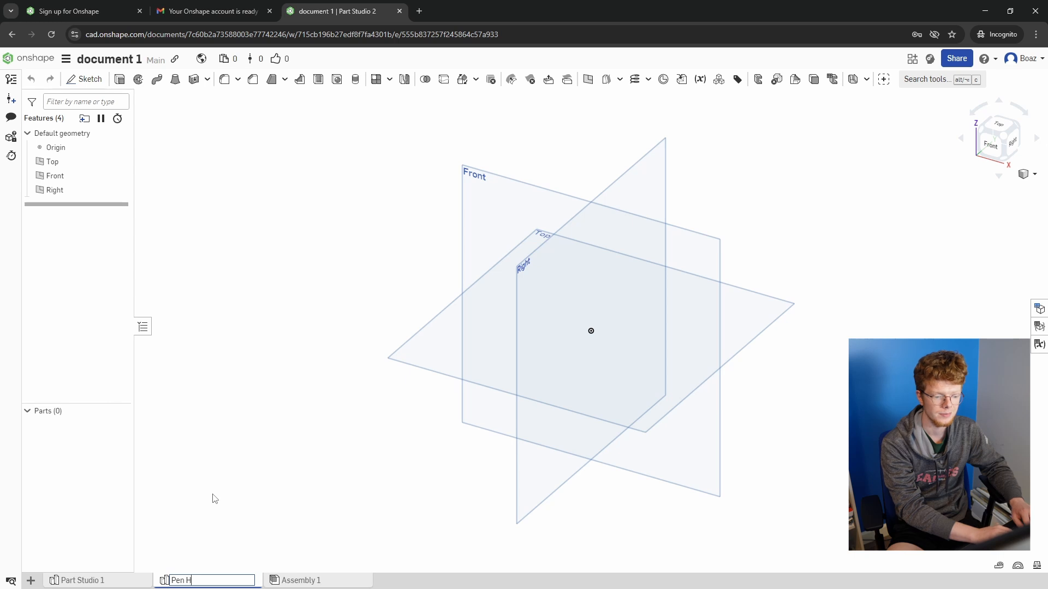
Name the new part studio Pen Holder
text(older)
key(Return)
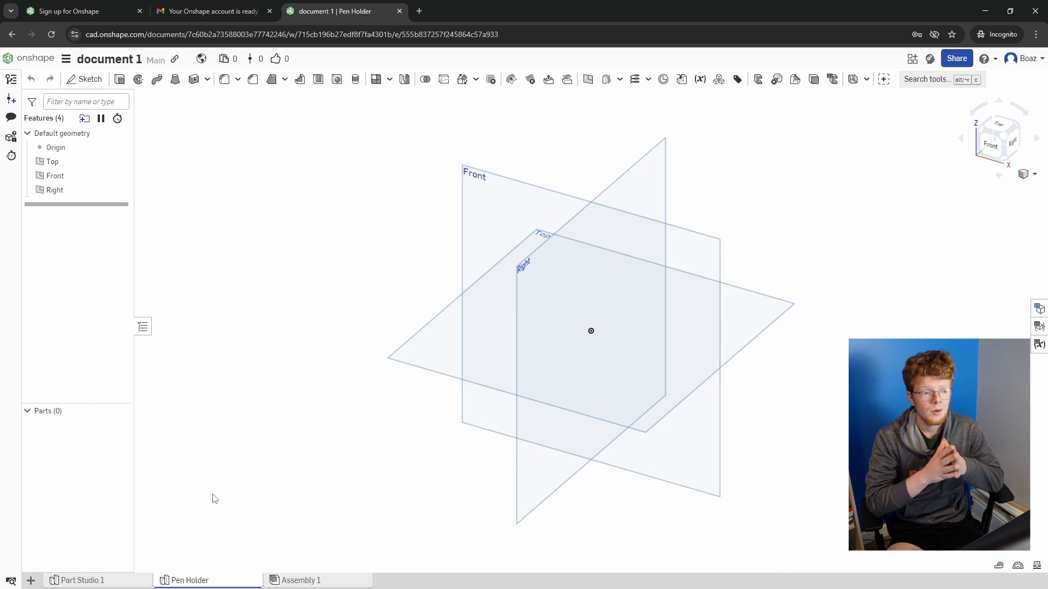
Sketch a circle about 55 mm in diameter on the Top plane, centred on the origin
click(77, 82)
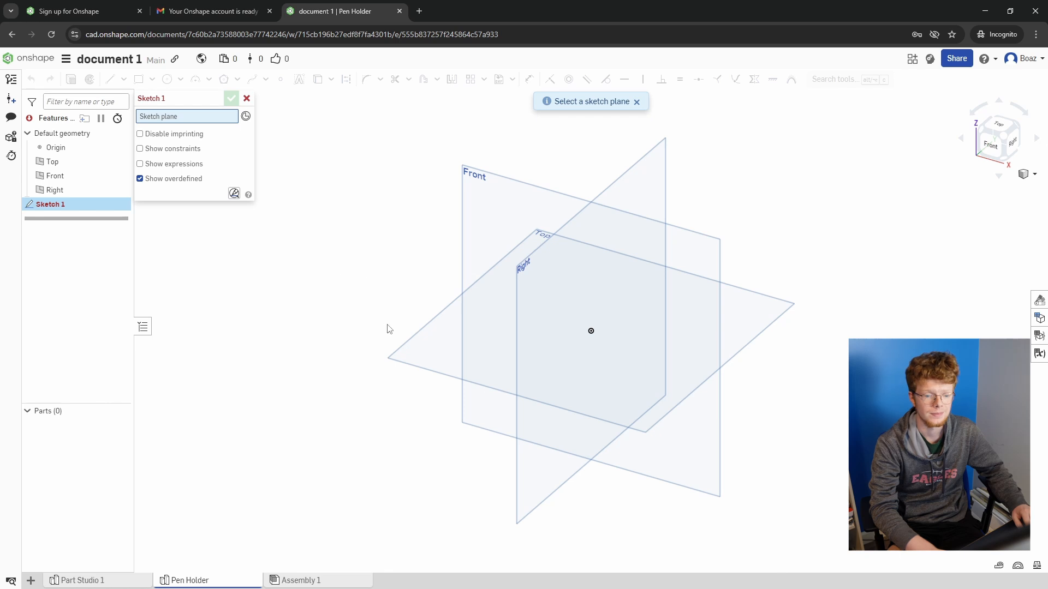
click(415, 345)
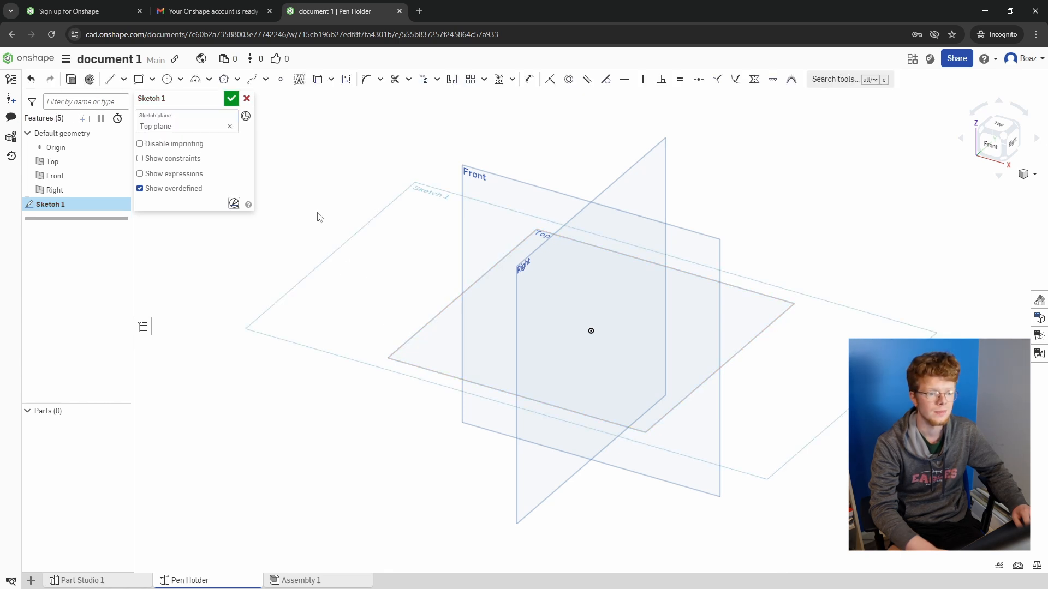
click(168, 80)
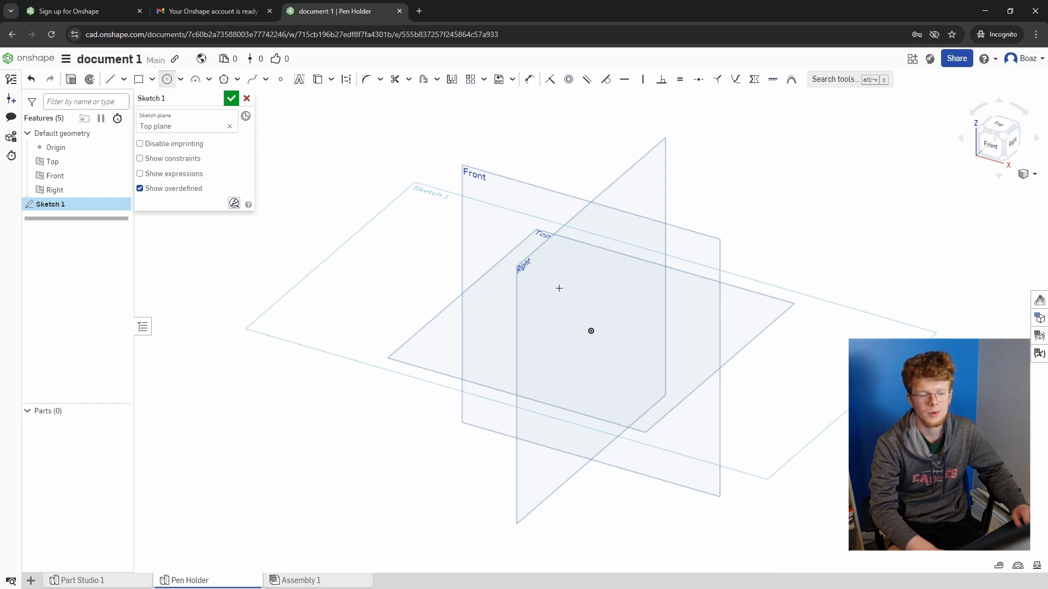
click(590, 331)
click(645, 329)
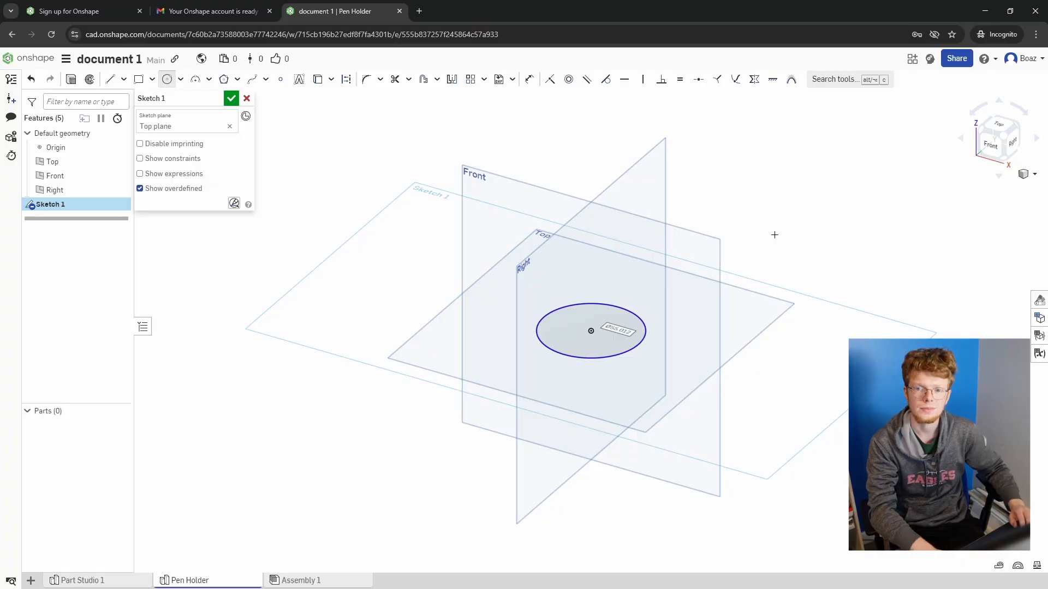
Dimension the circle's diameter at 2.5 in
click(527, 79)
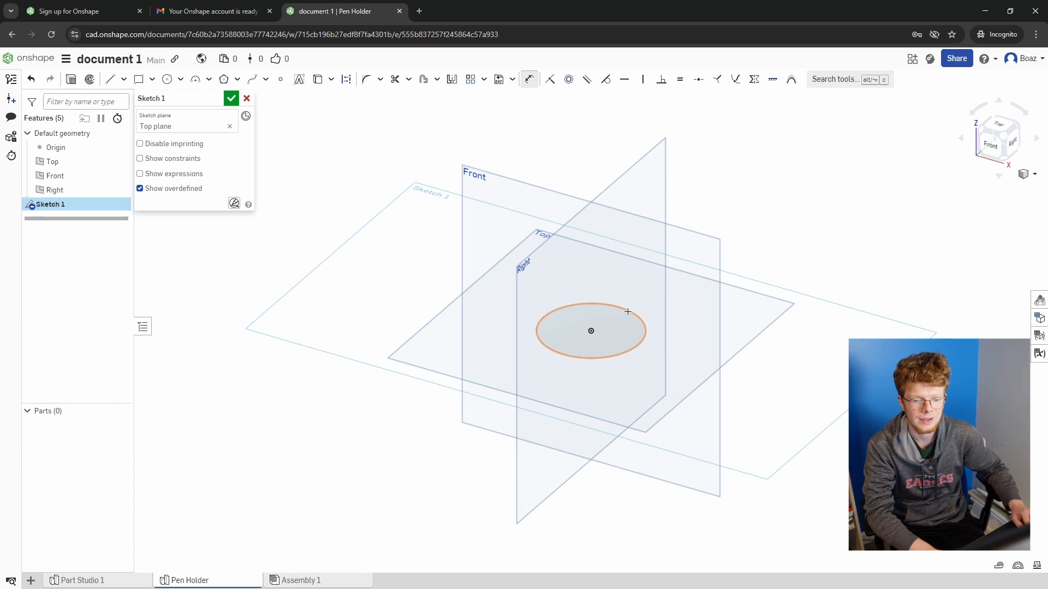
click(635, 350)
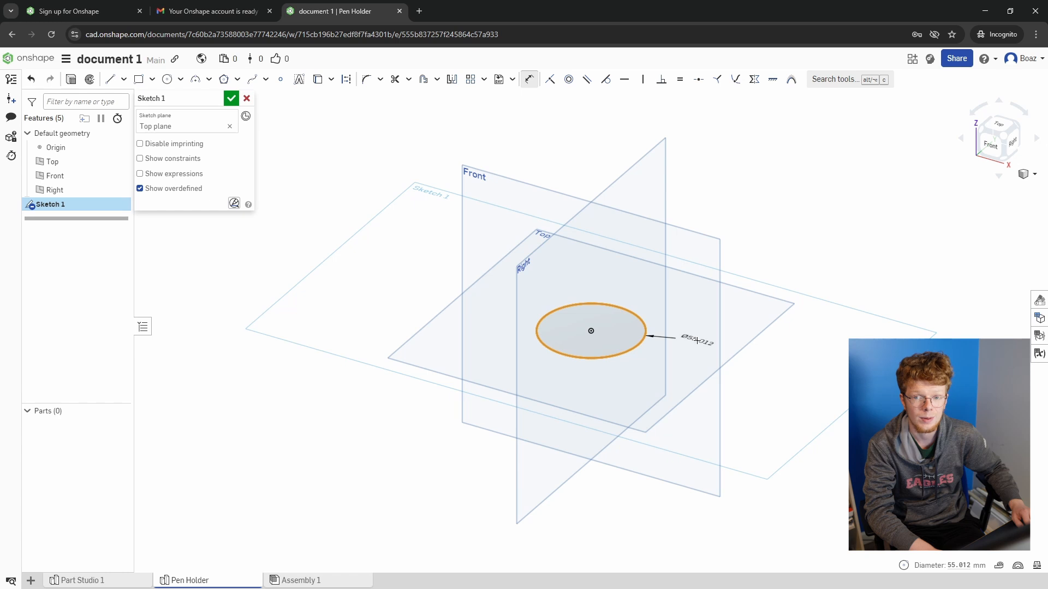
click(696, 340)
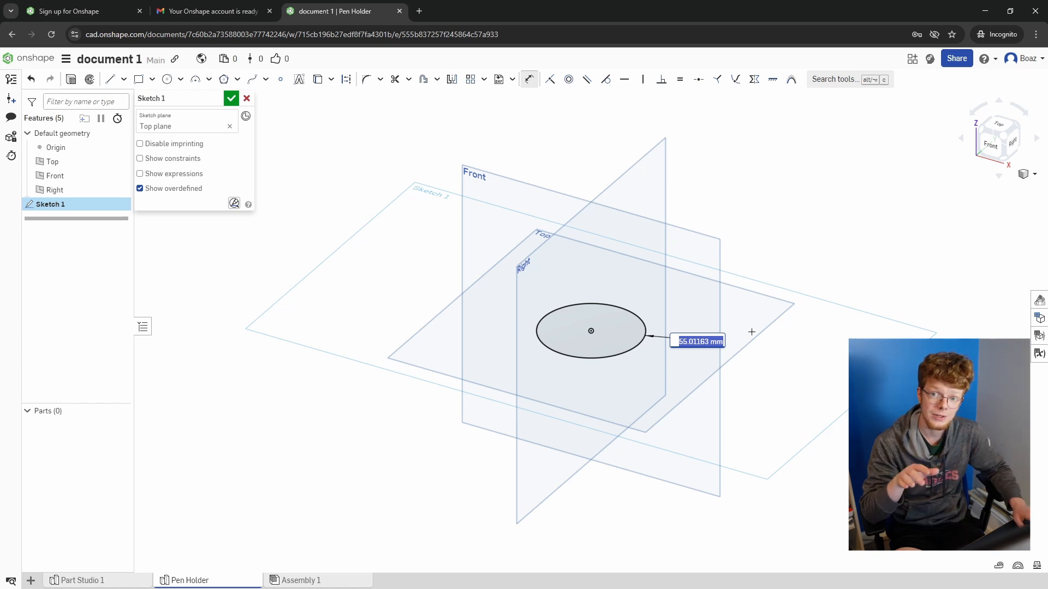
text(2)
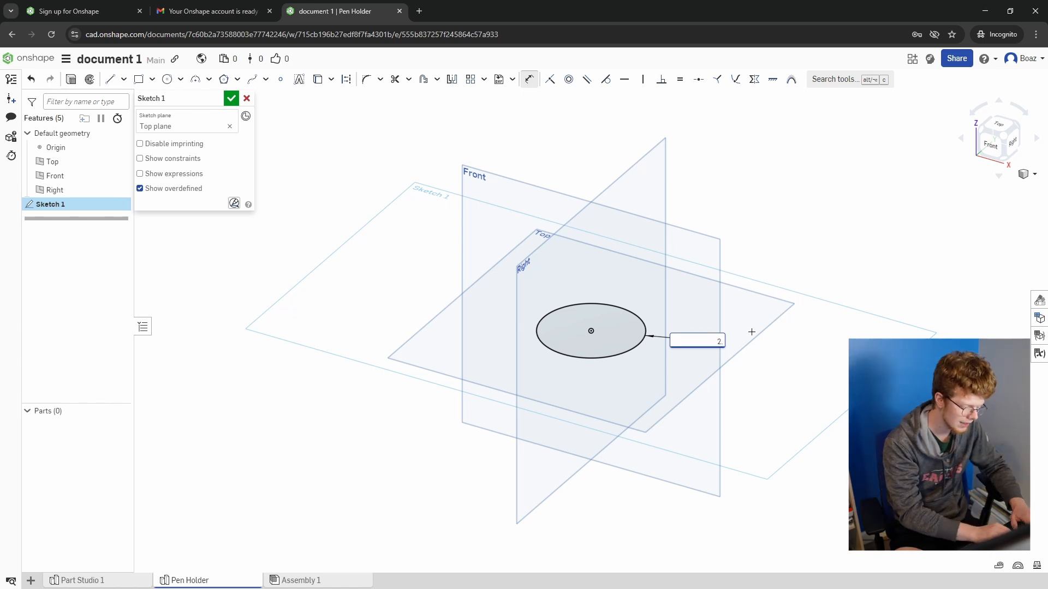
text(.5)
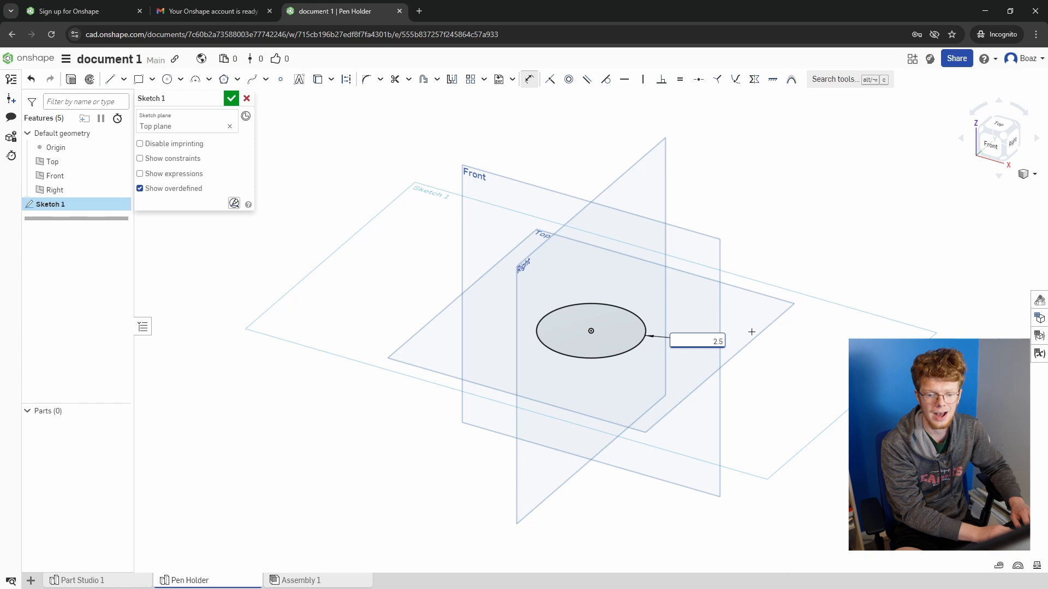
text(in)
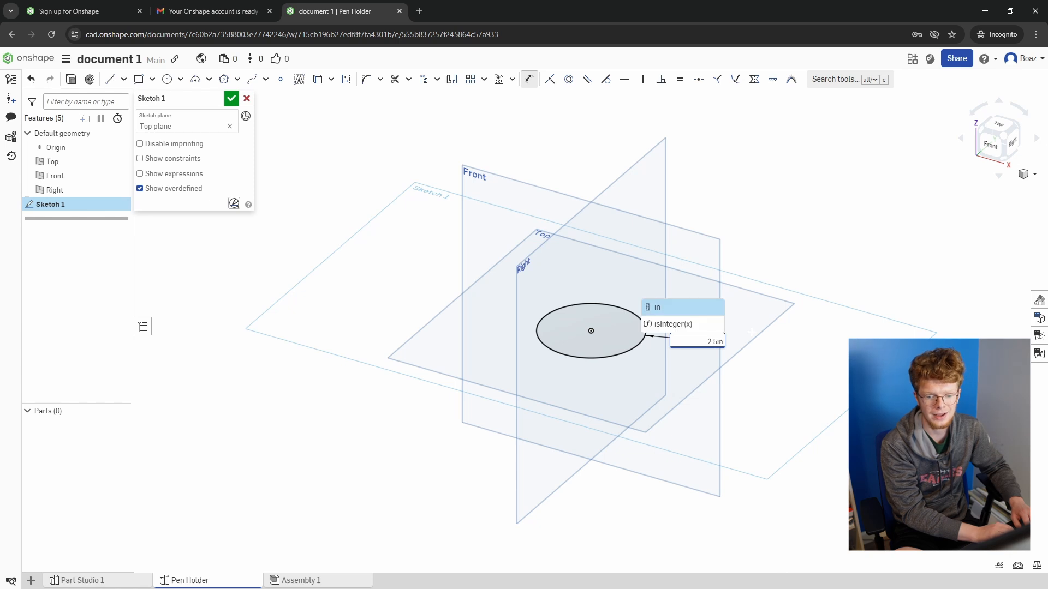
click(709, 312)
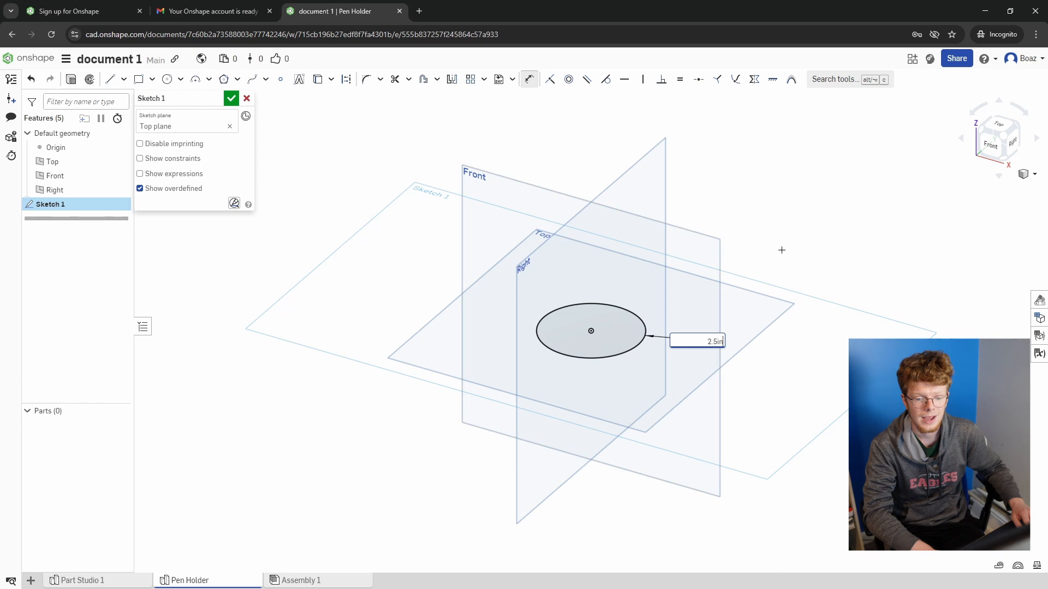
key(Return)
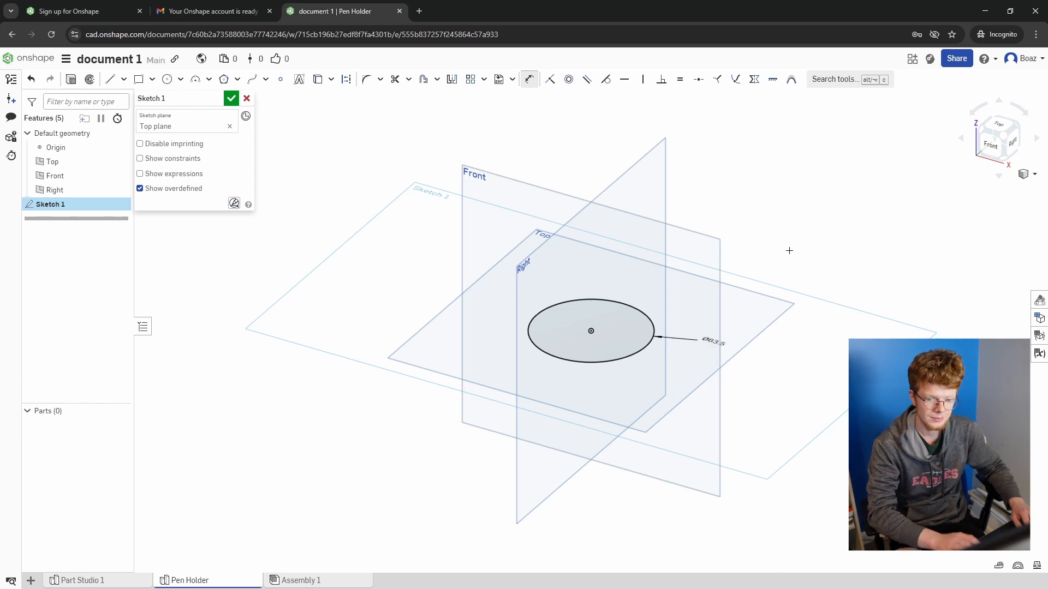
Extrude the sketched circle upward as a new solid with a blind depth of 3 in
scroll(712, 340, up, 4)
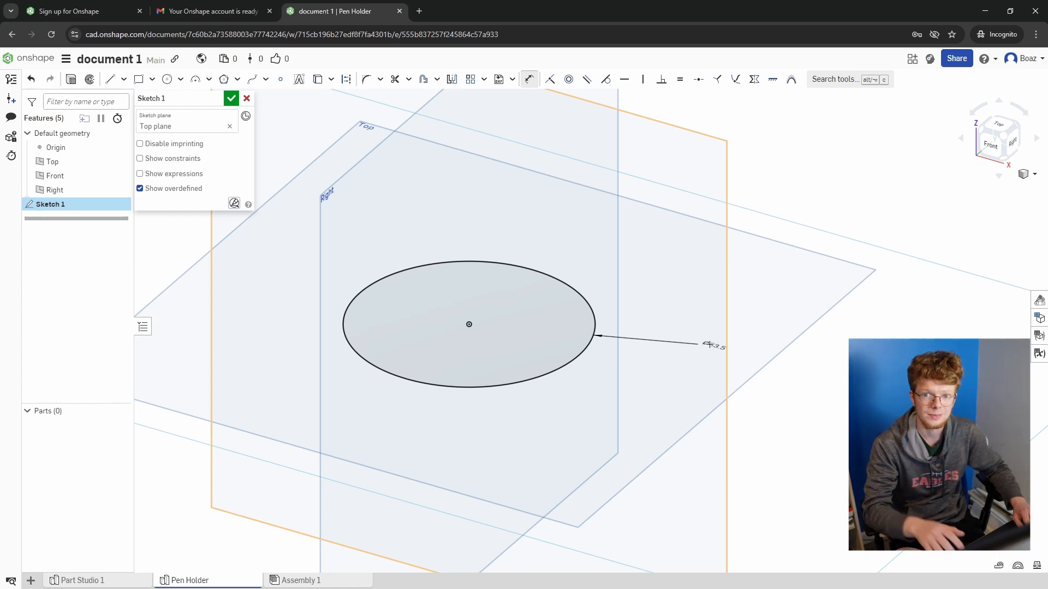
scroll(709, 344, down, 4)
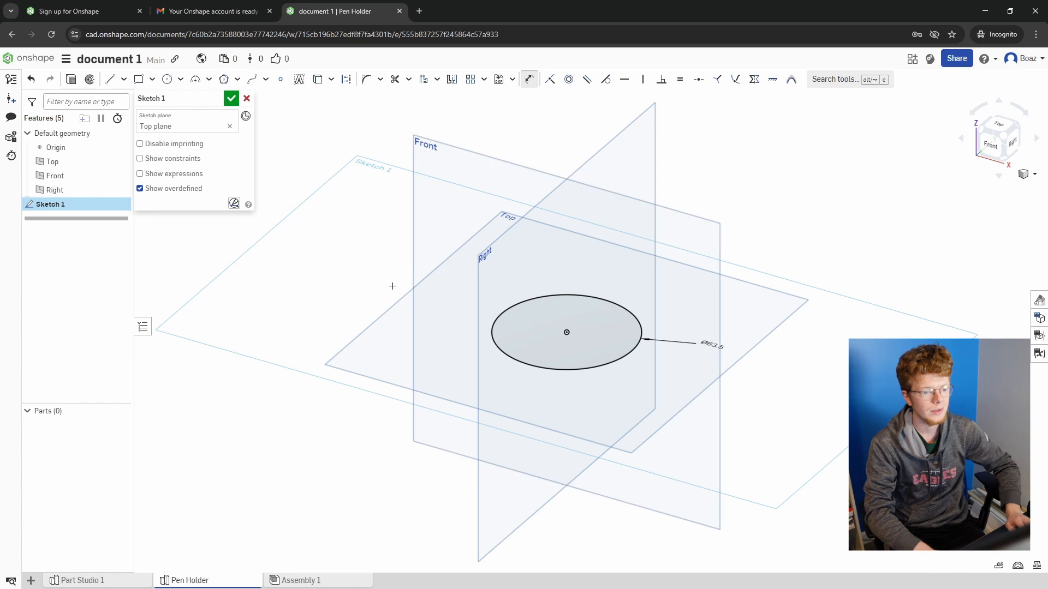
click(72, 81)
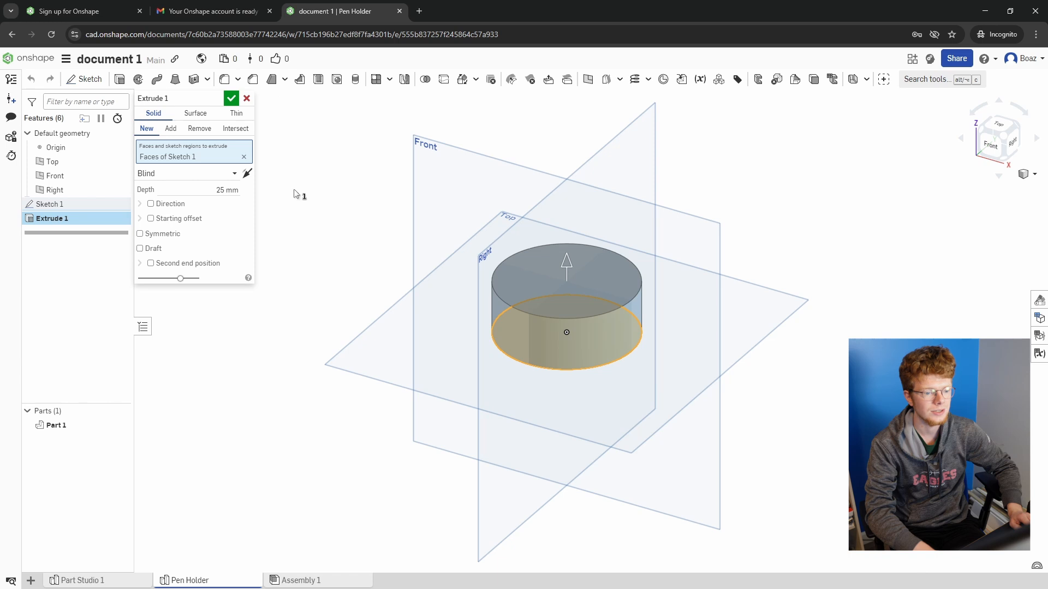
click(229, 190)
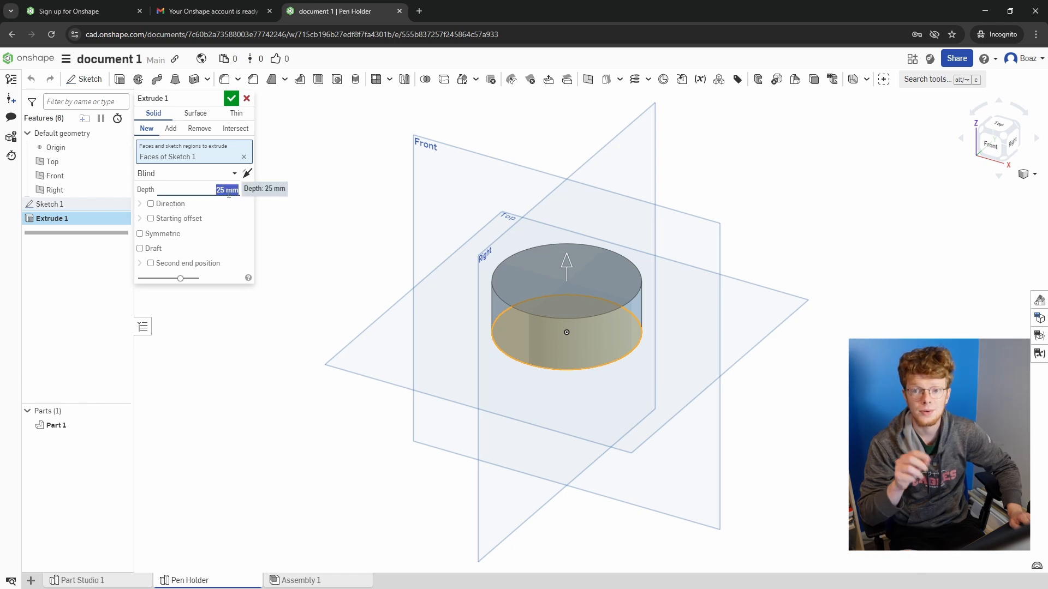
text(3)
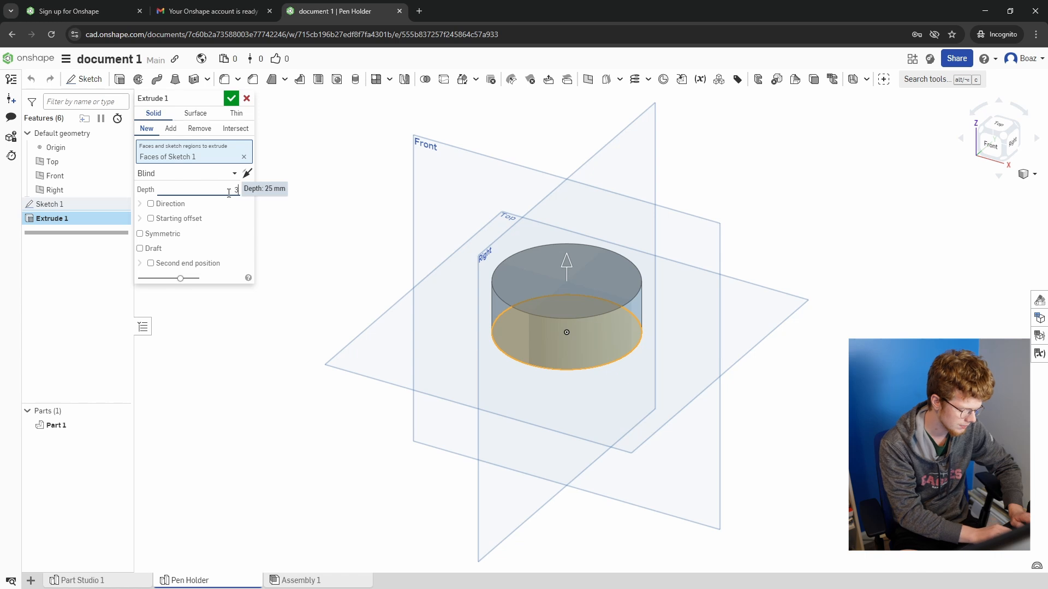
text( in)
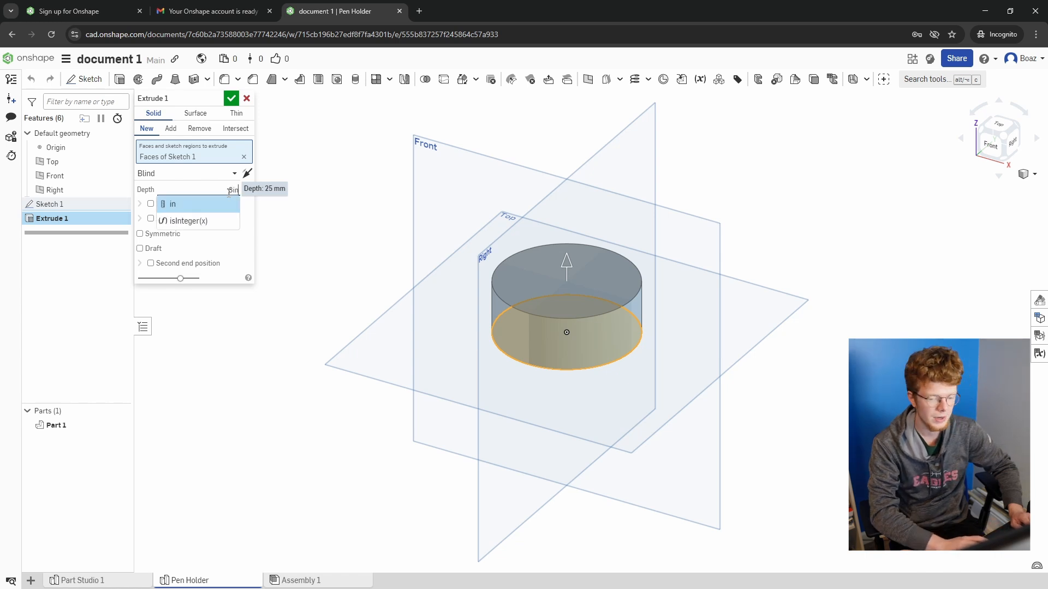
key(Return)
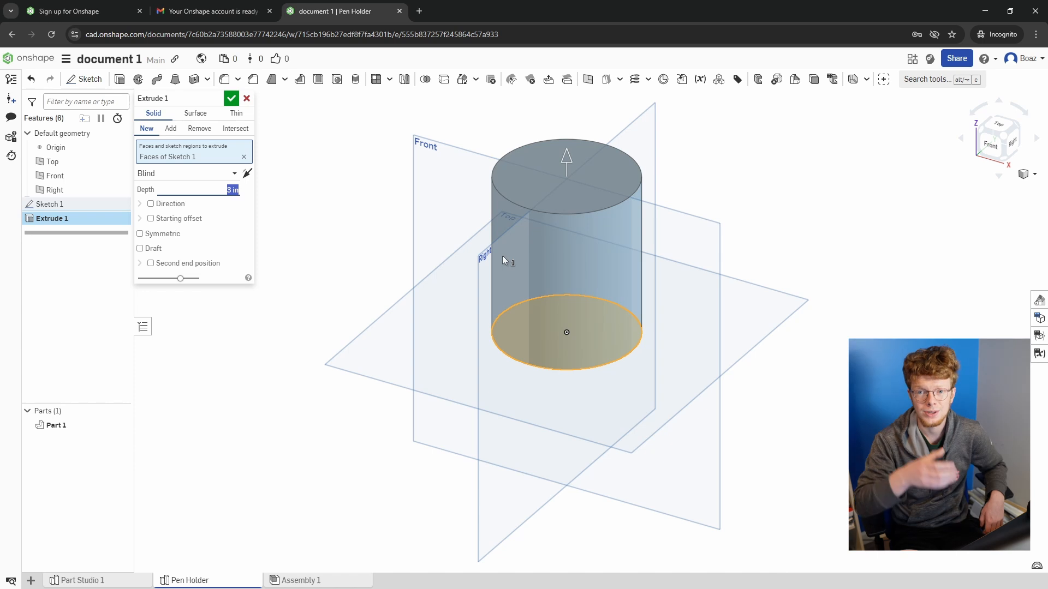
click(233, 101)
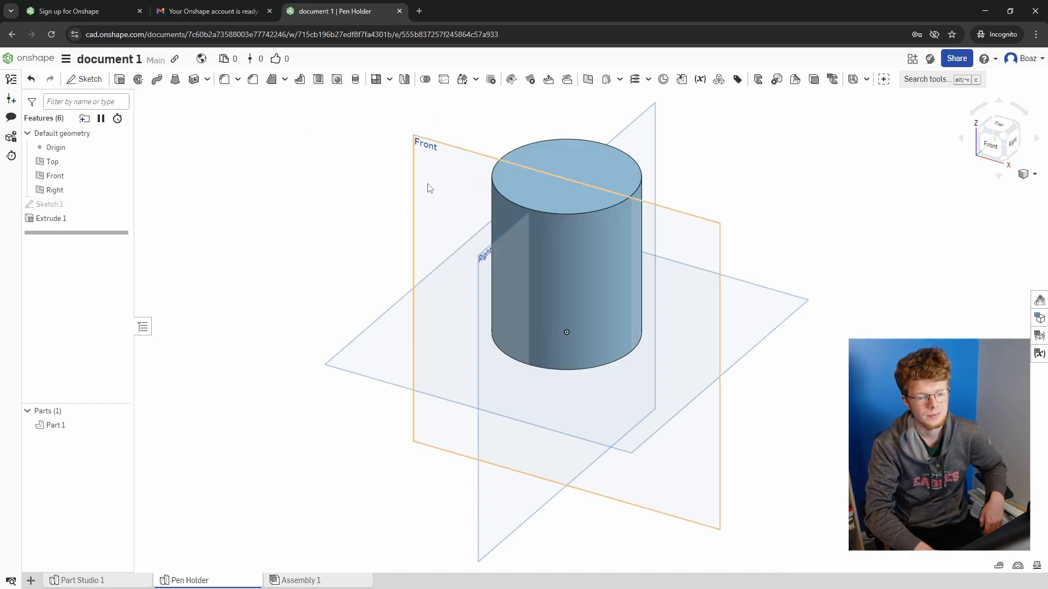
Start a sketch on the cylinder's top face and draw a concentric circle about 48 mm in diameter, centred on the origin
middle_drag(427, 187, 369, 194)
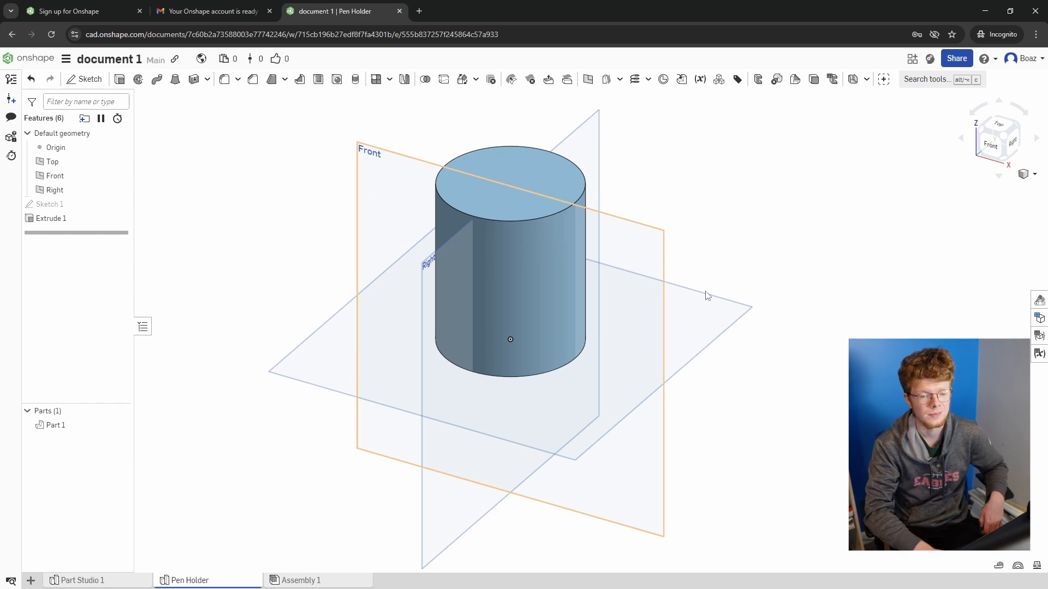
mouse_move(738, 344)
right_down()
mouse_move(718, 280)
mouse_move(734, 346)
right_up()
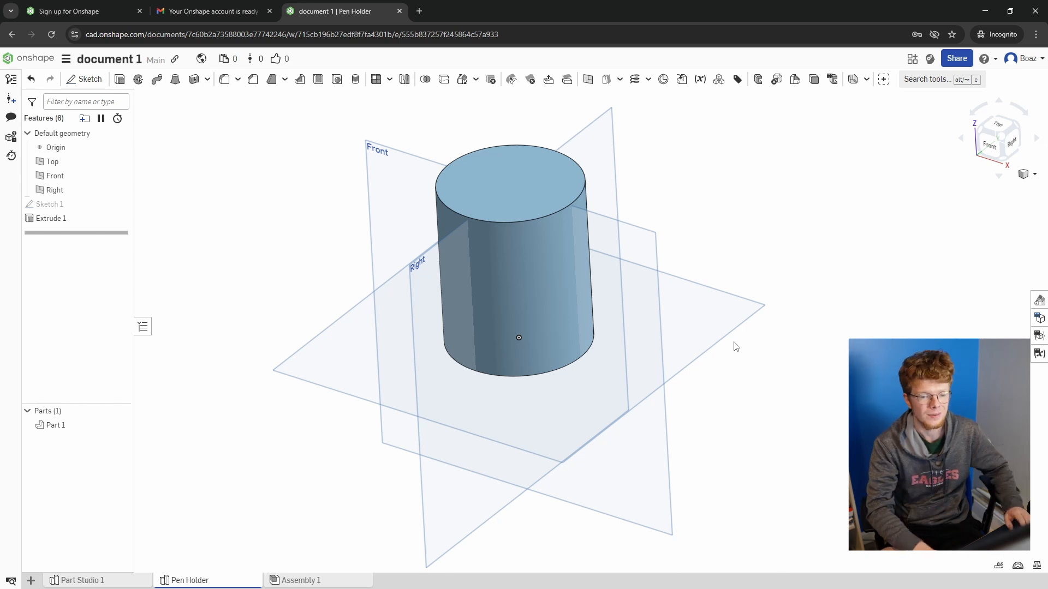
click(520, 169)
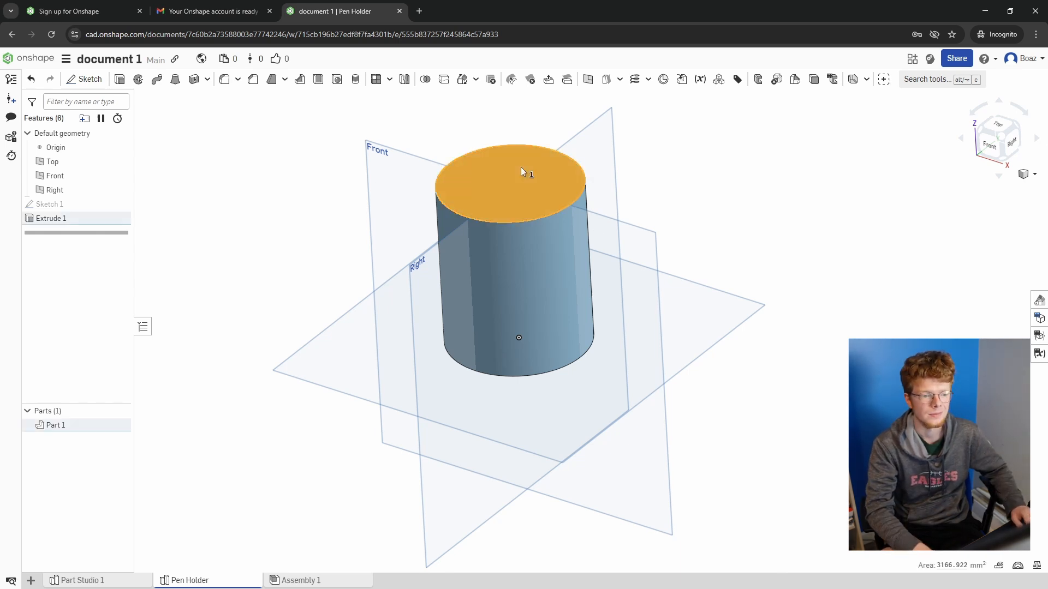
click(94, 82)
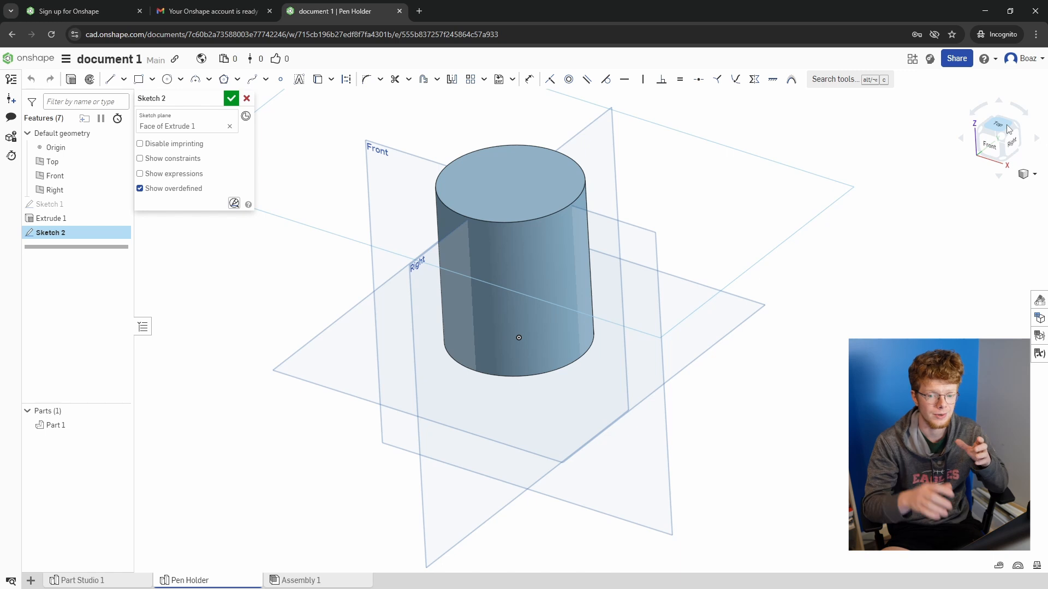
click(1008, 129)
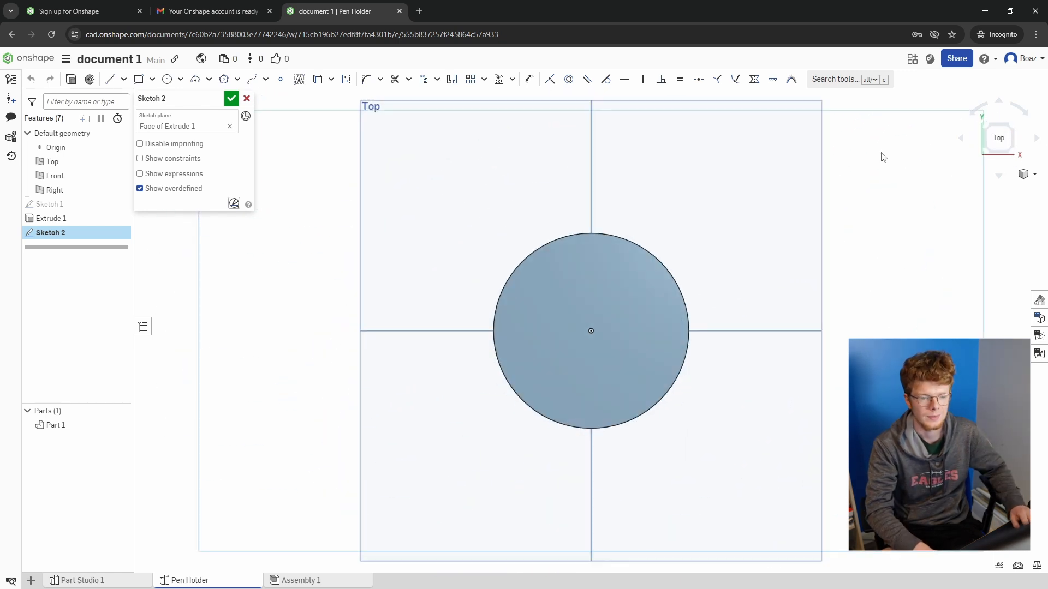
click(167, 80)
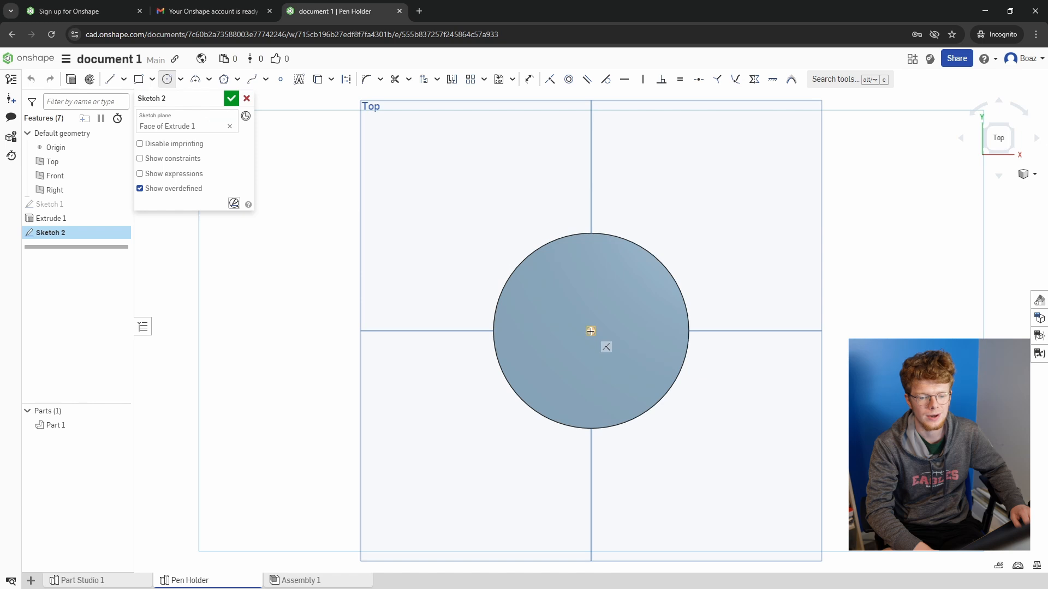
click(591, 331)
click(647, 284)
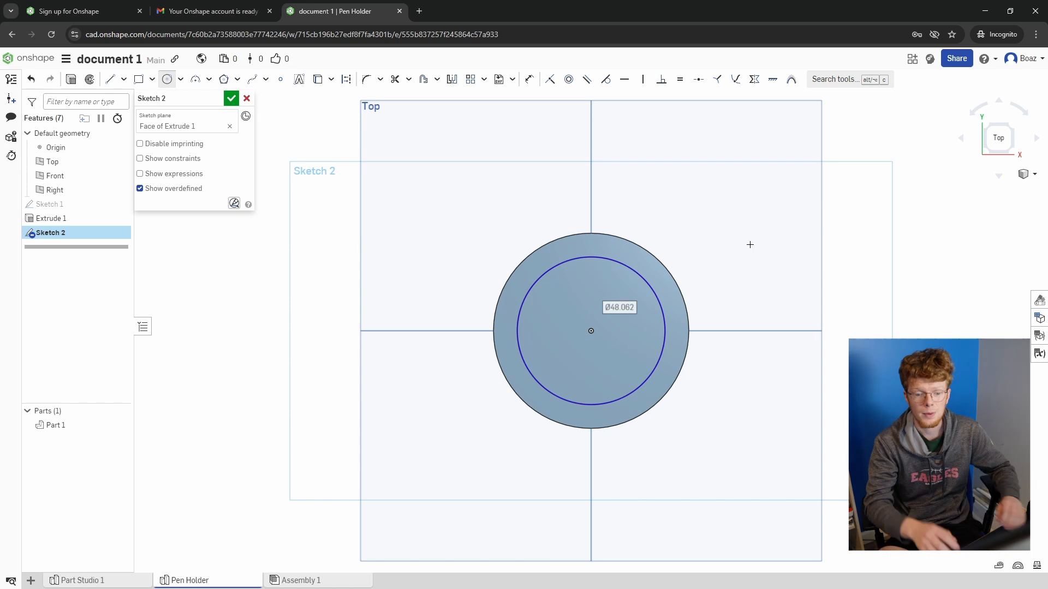
Dimension the inner circle's diameter with the expression 2.5in - 4mm
click(534, 81)
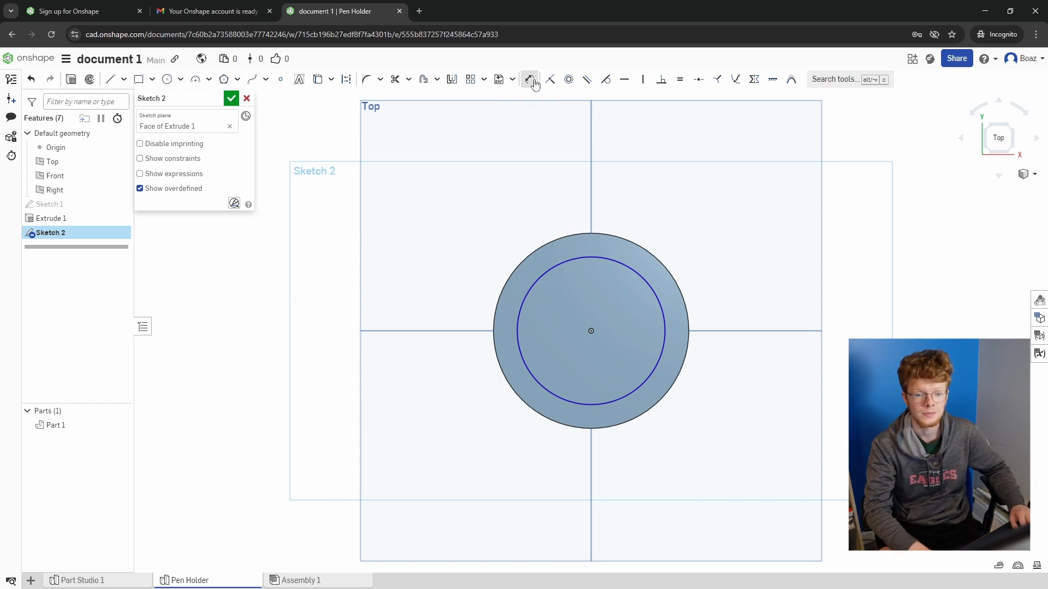
click(625, 267)
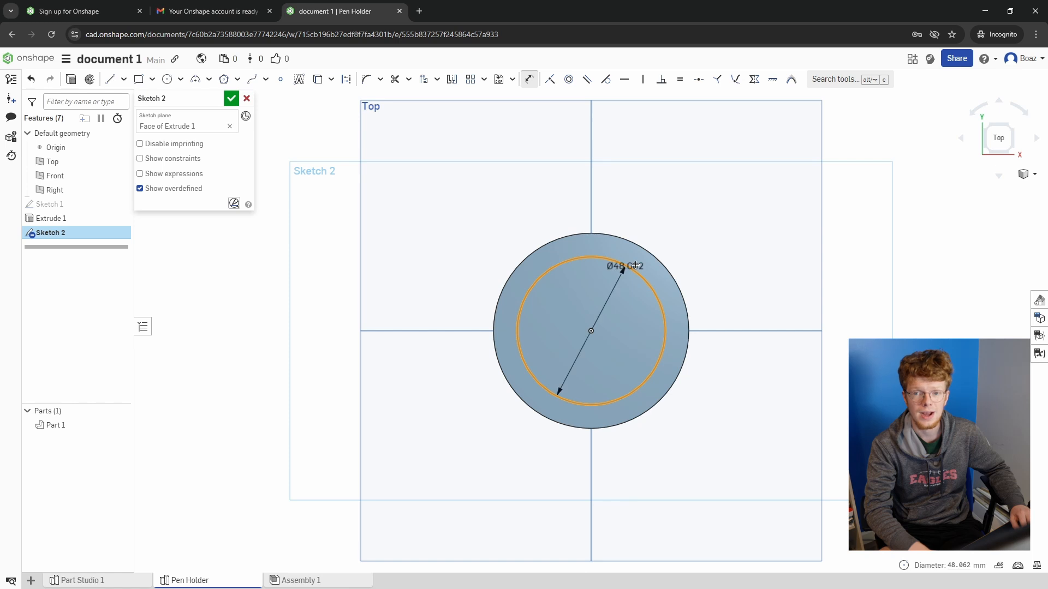
click(716, 239)
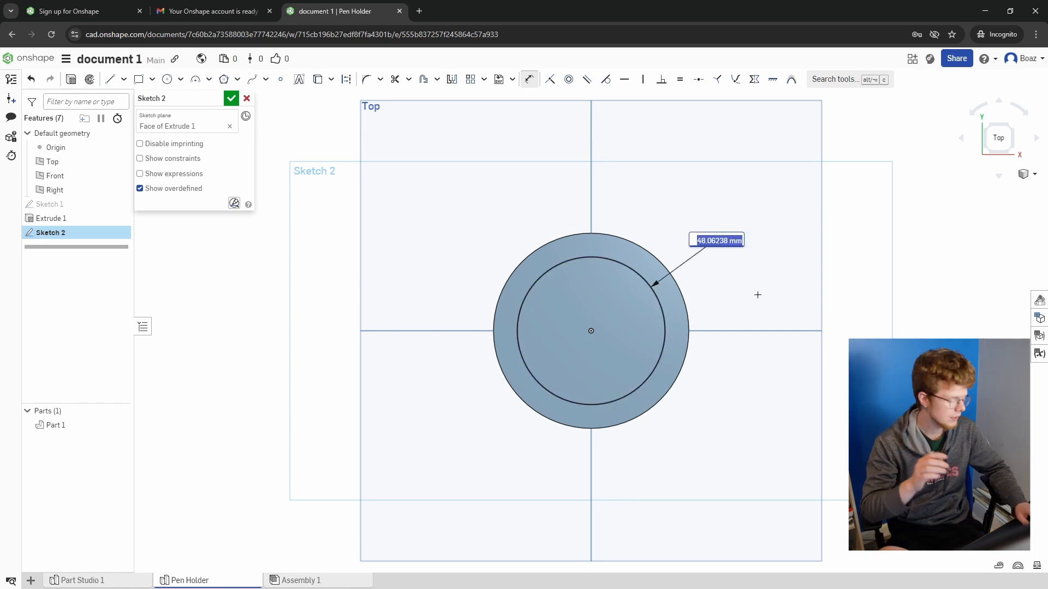
text(2.5)
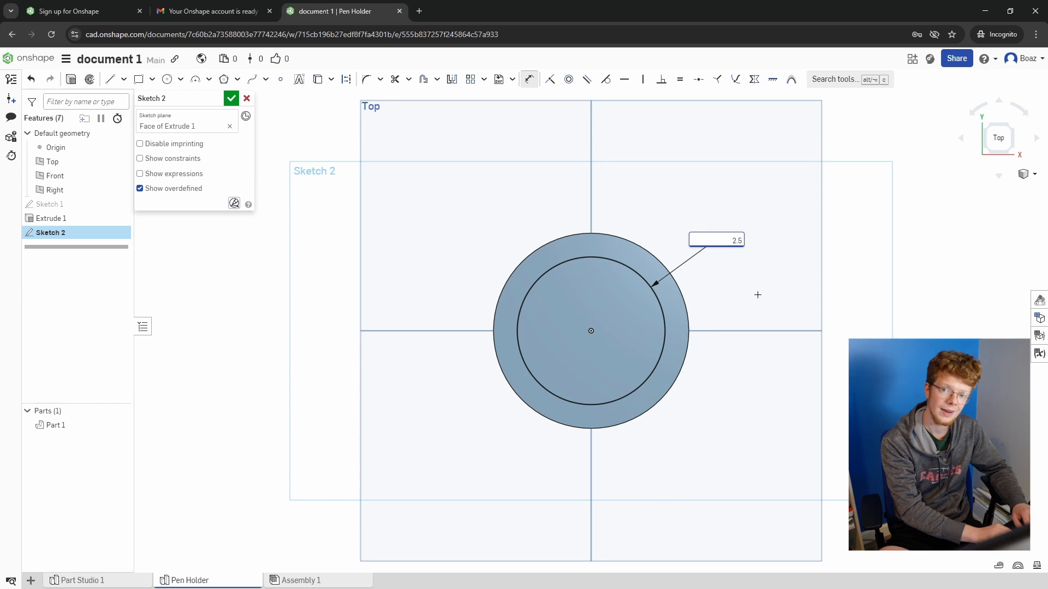
text(in)
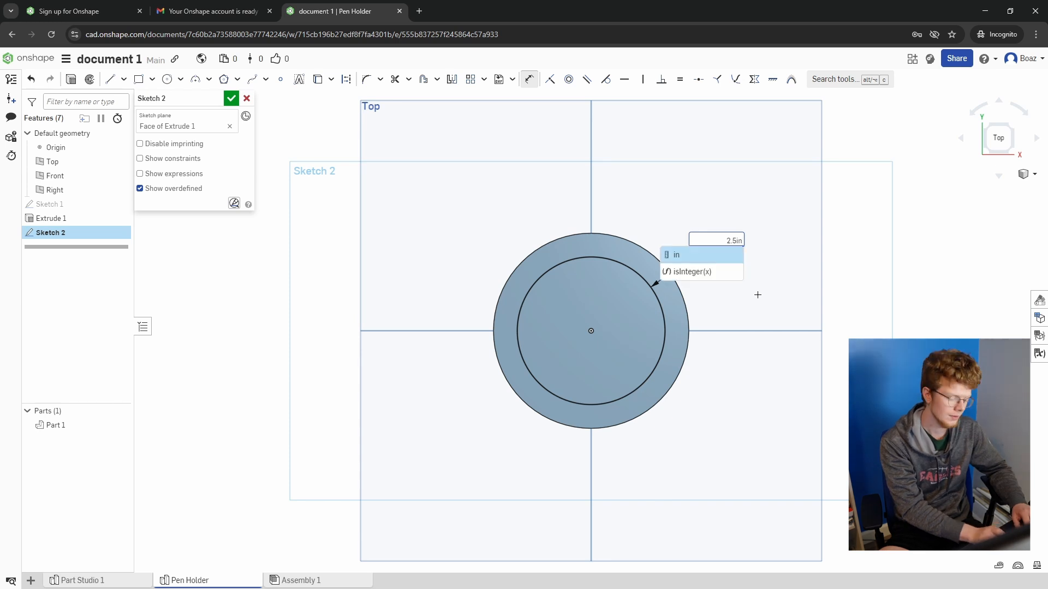
text( -)
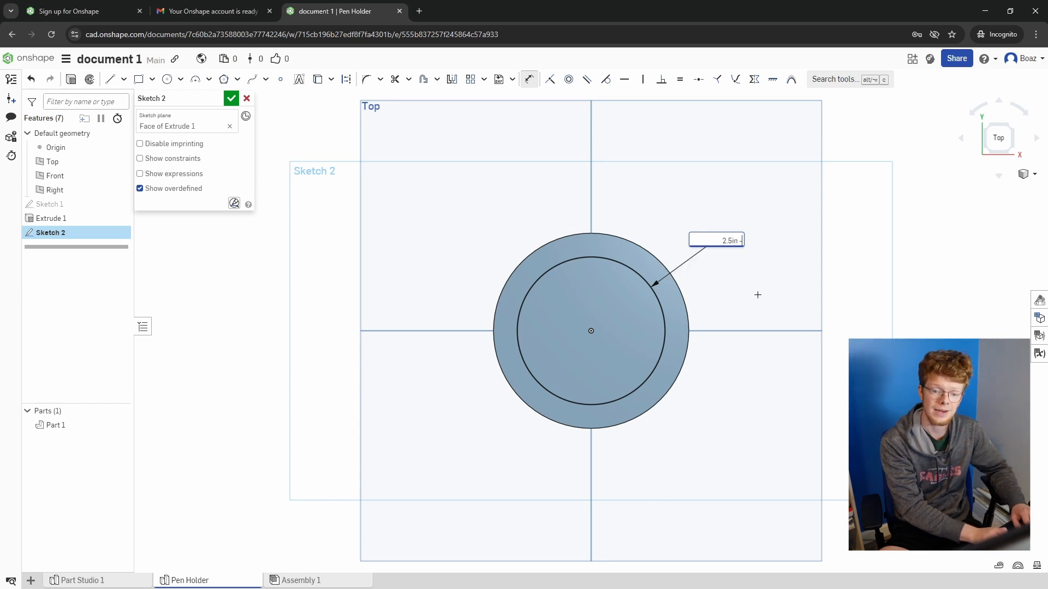
text( 4)
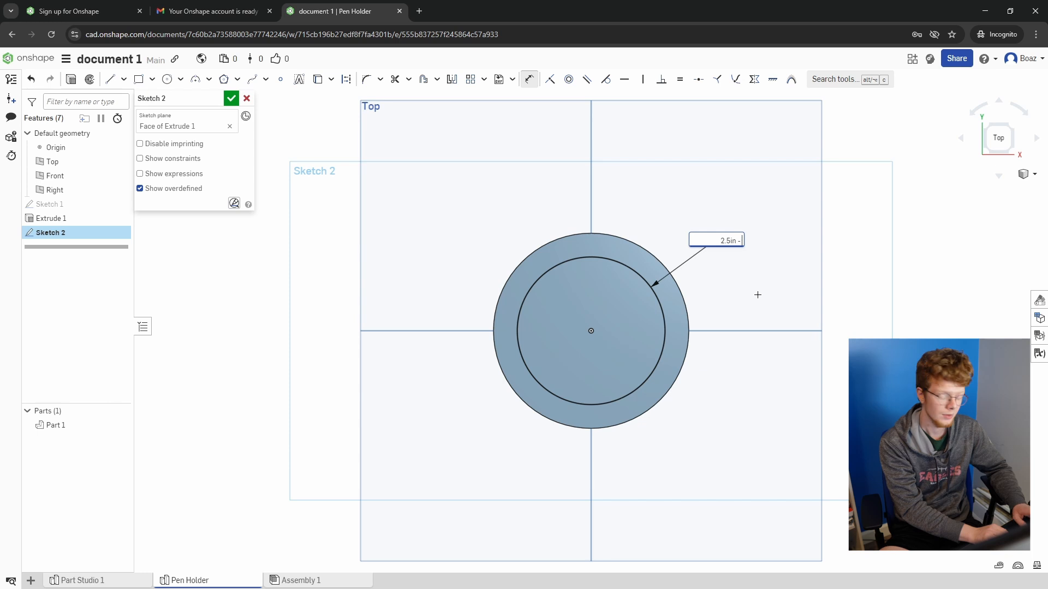
text(mm)
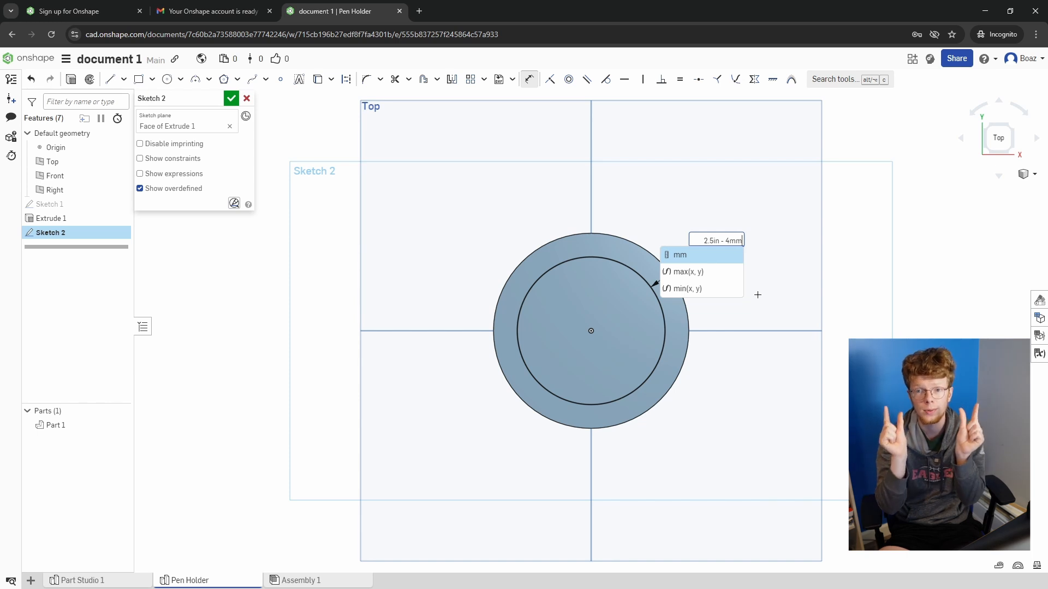
key(Return)
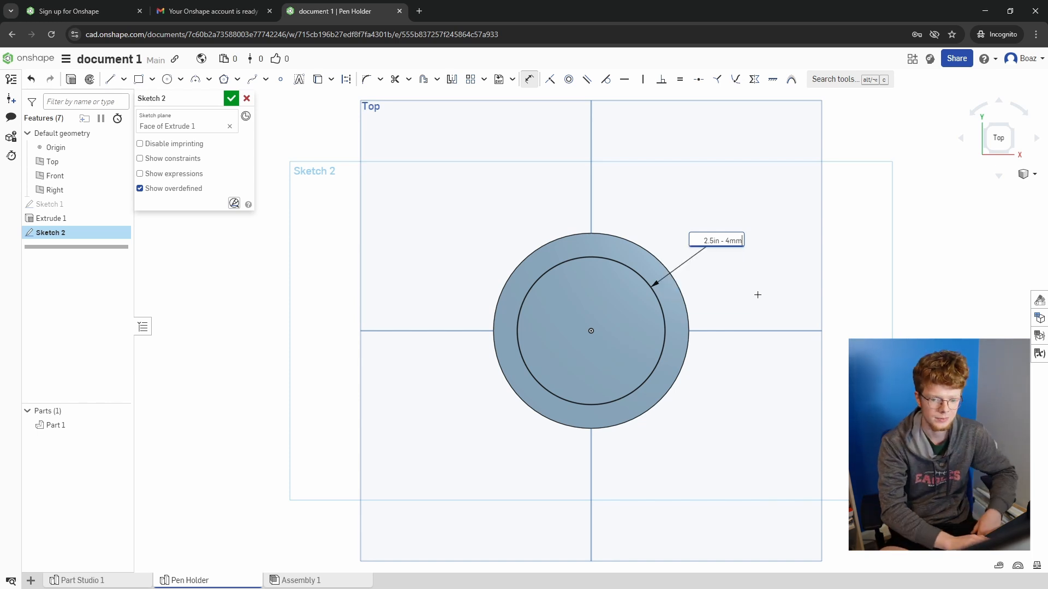
key(Return)
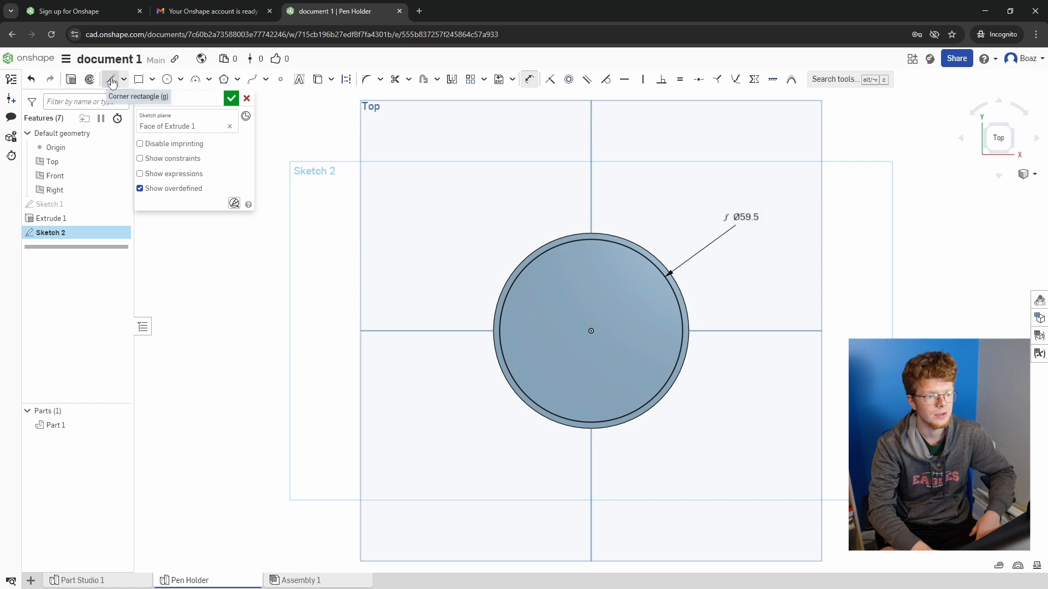
Extrude the inner circle as a Remove cut down into the cylinder, about 71.6 mm deep
click(69, 80)
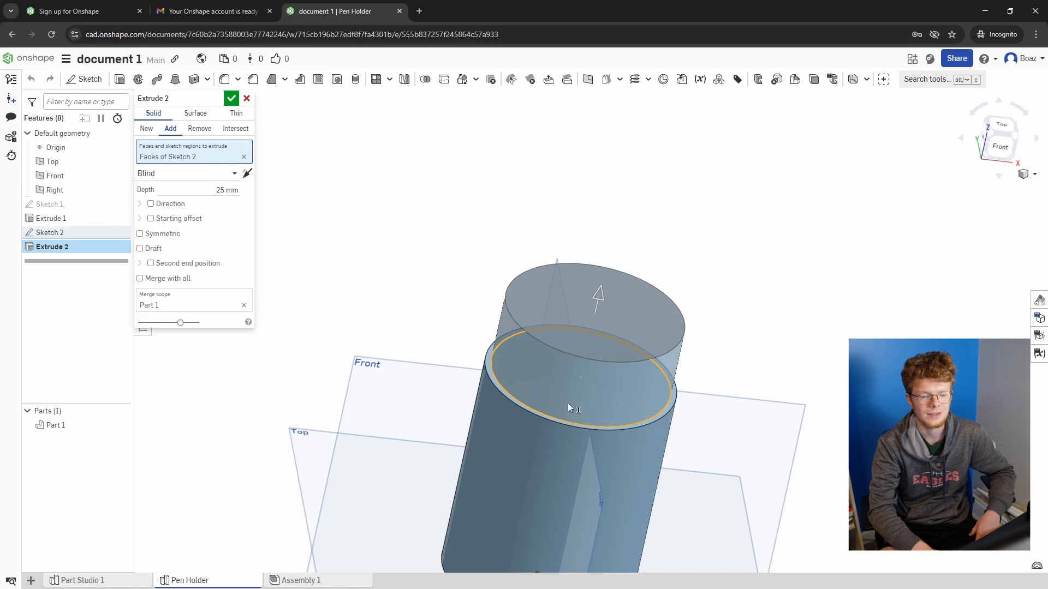
scroll(556, 375, down, 2)
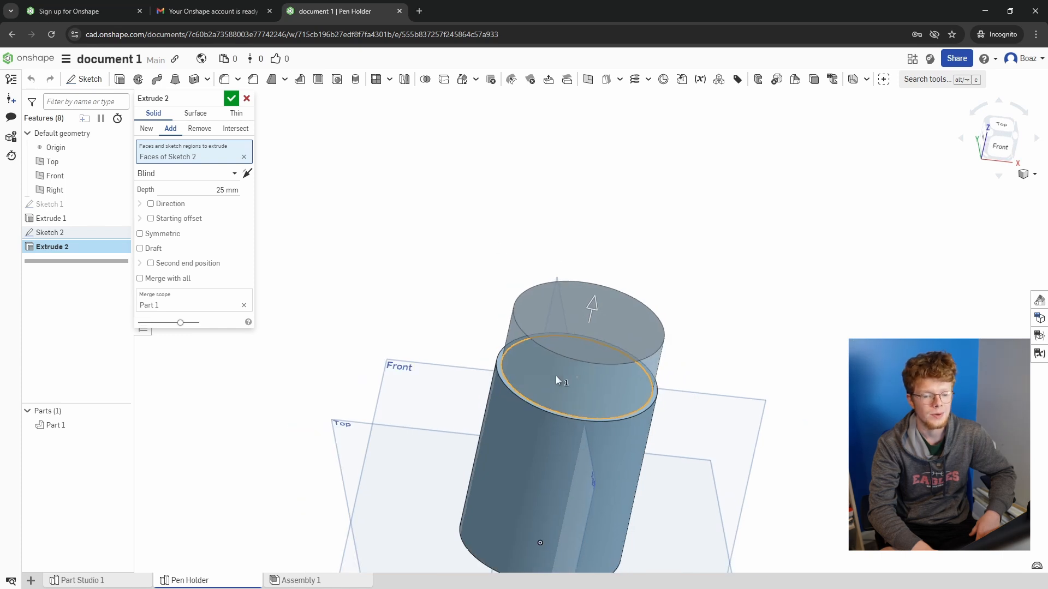
middle_drag(560, 375, 550, 265)
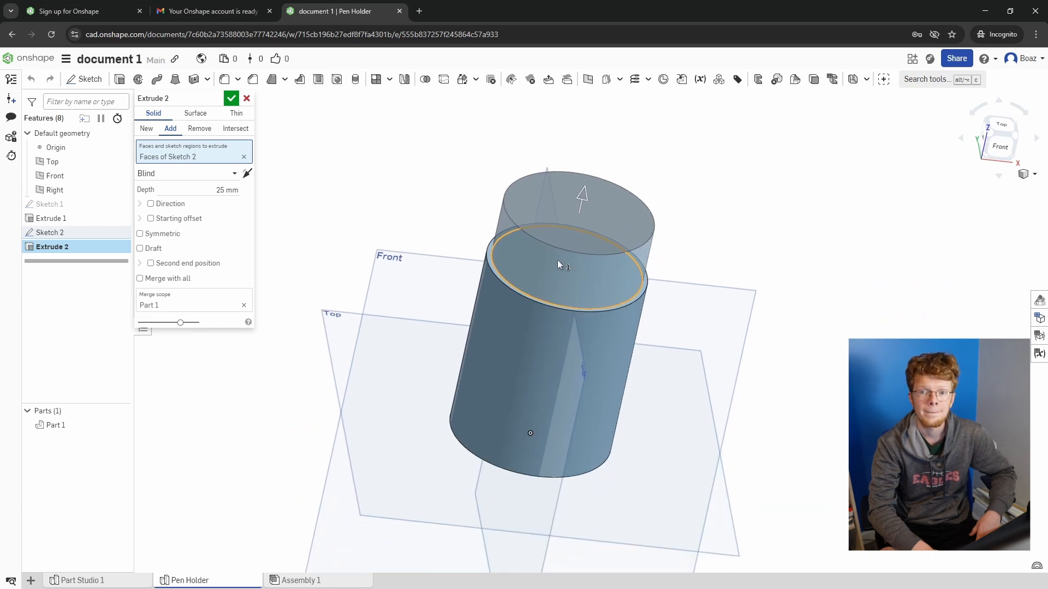
click(200, 129)
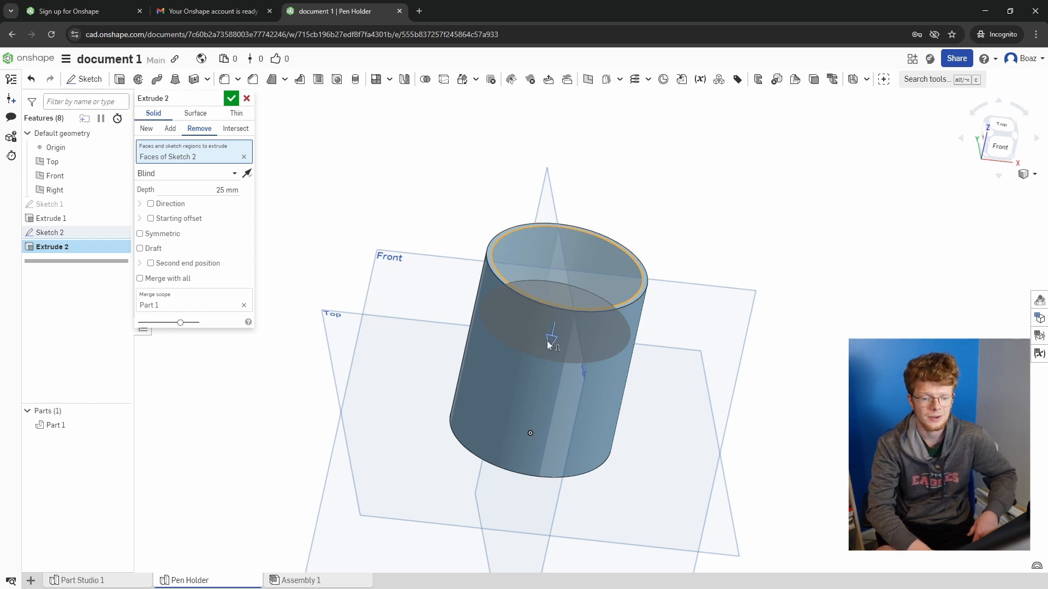
drag(547, 341, 531, 448)
Set the cut's depth to the expression 3in - 2mm
mouse_move(763, 433)
right_down()
mouse_move(771, 382)
mouse_move(767, 419)
right_up()
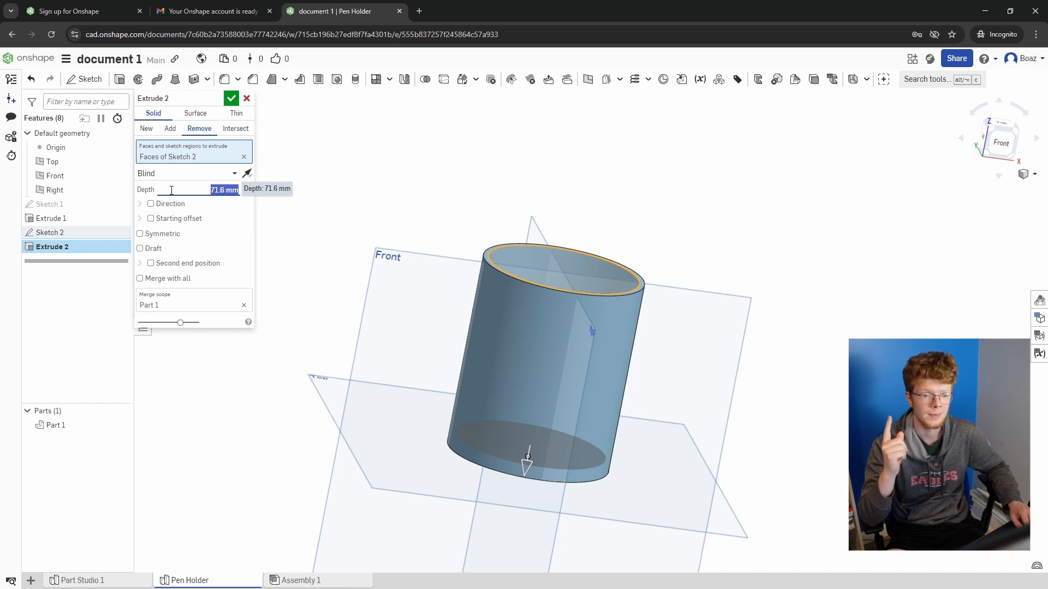
text(3)
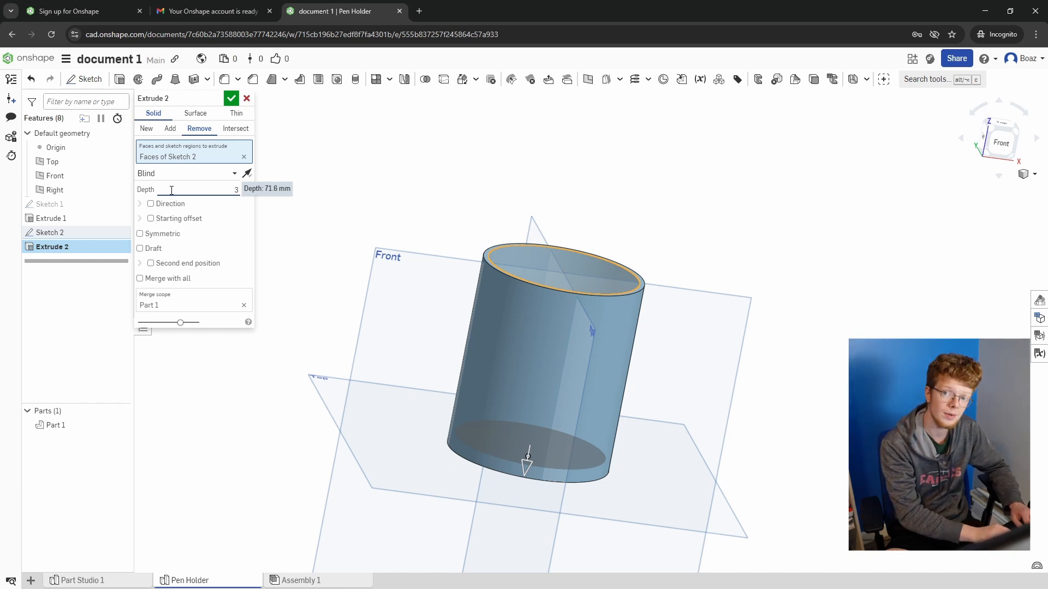
text(in -)
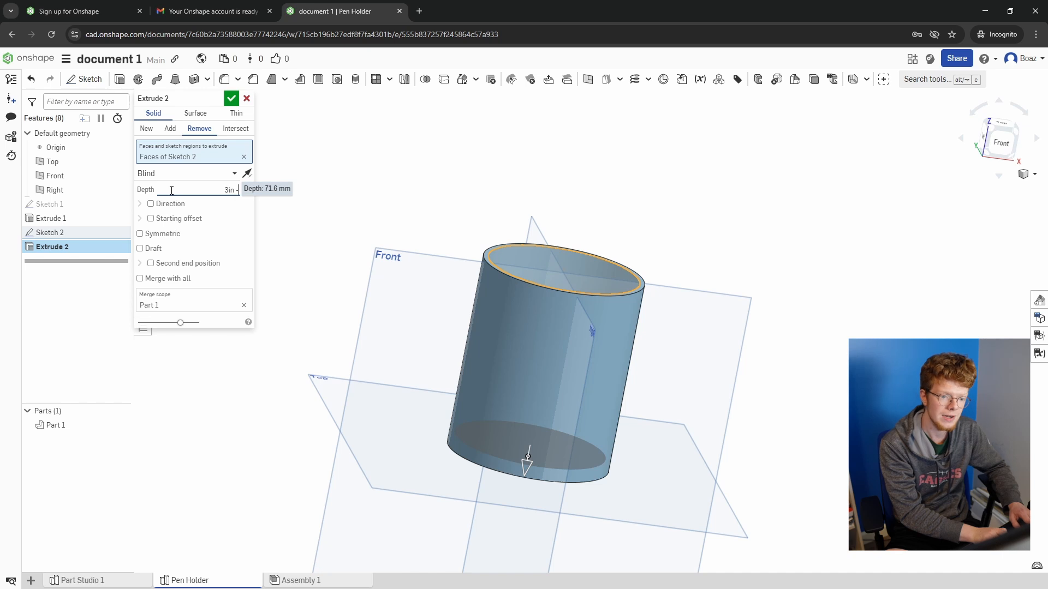
text( 2)
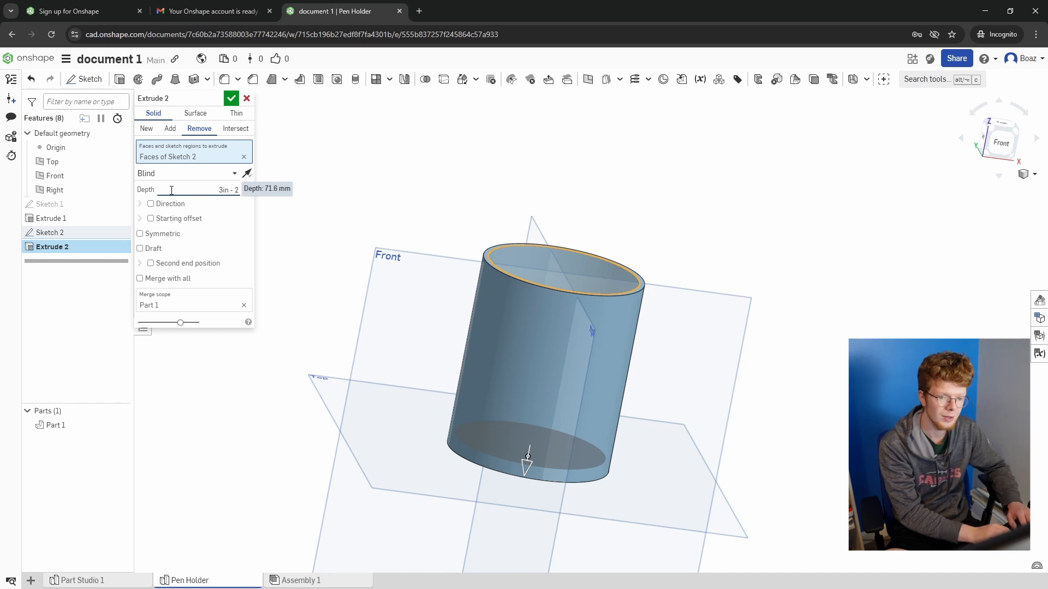
text(mm)
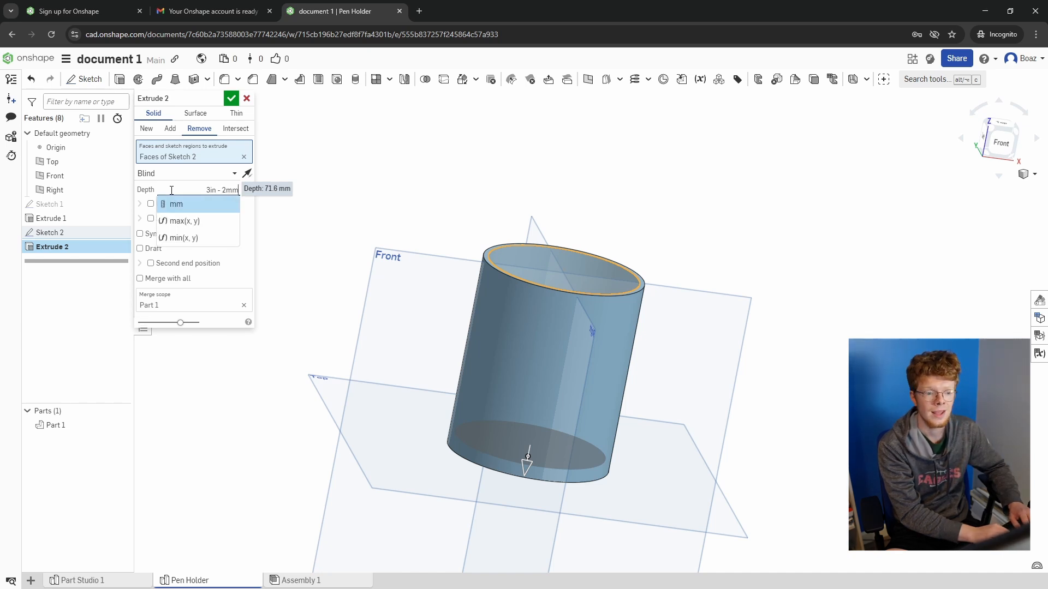
key(Return)
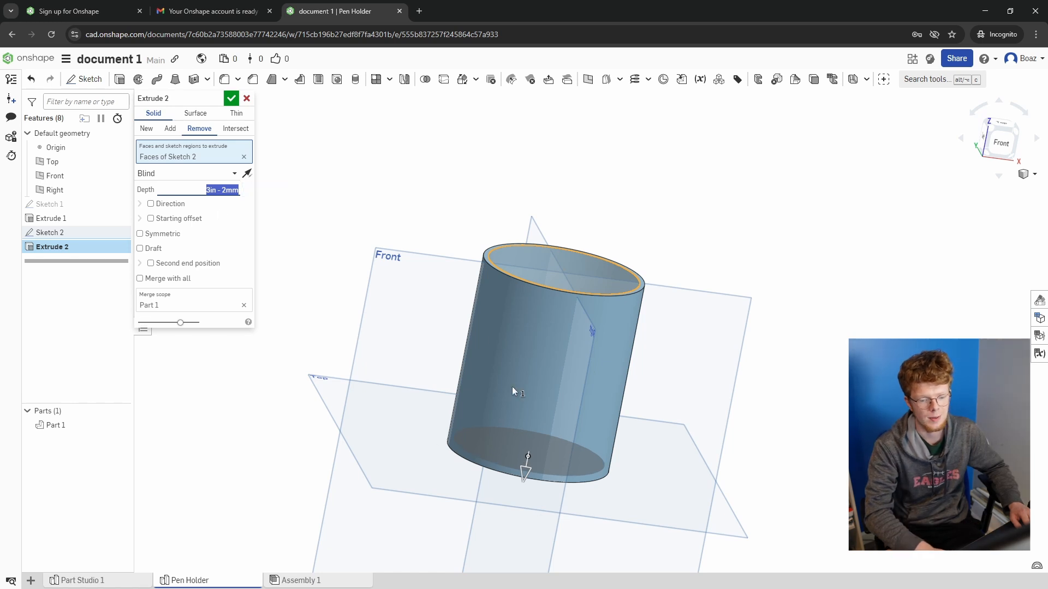
Accept the cut extrude, inspect the hollow interior, and return the pen holder to the isometric view
click(230, 99)
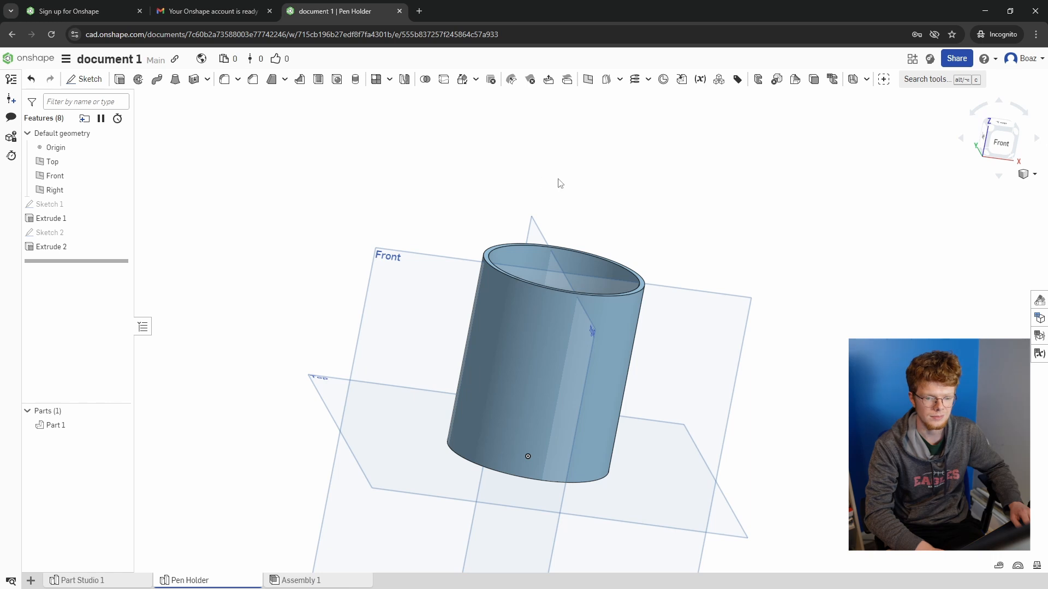
right_drag(558, 182, 500, 246)
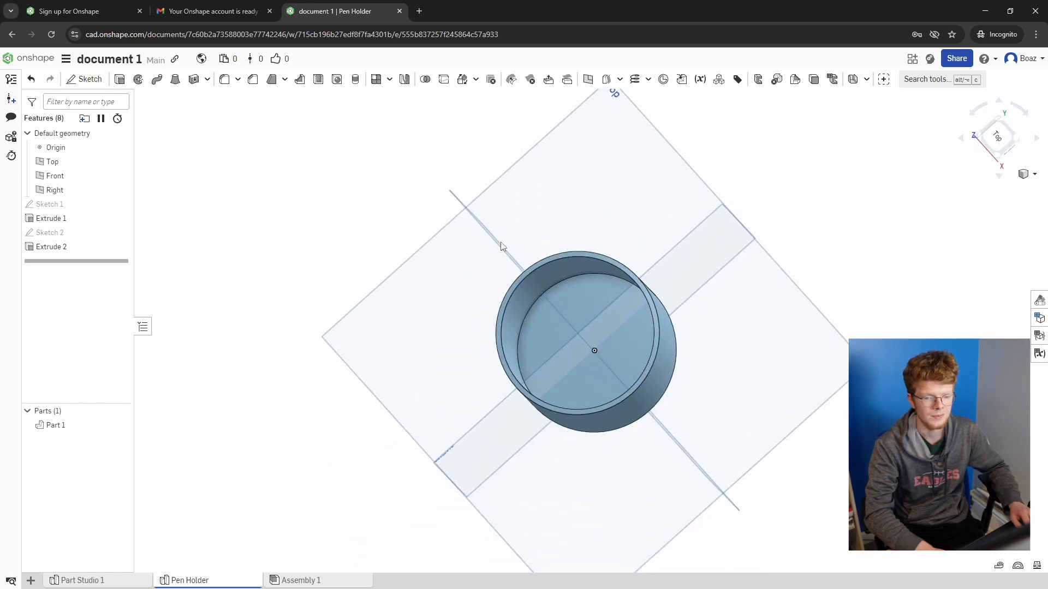
key(shift+7)
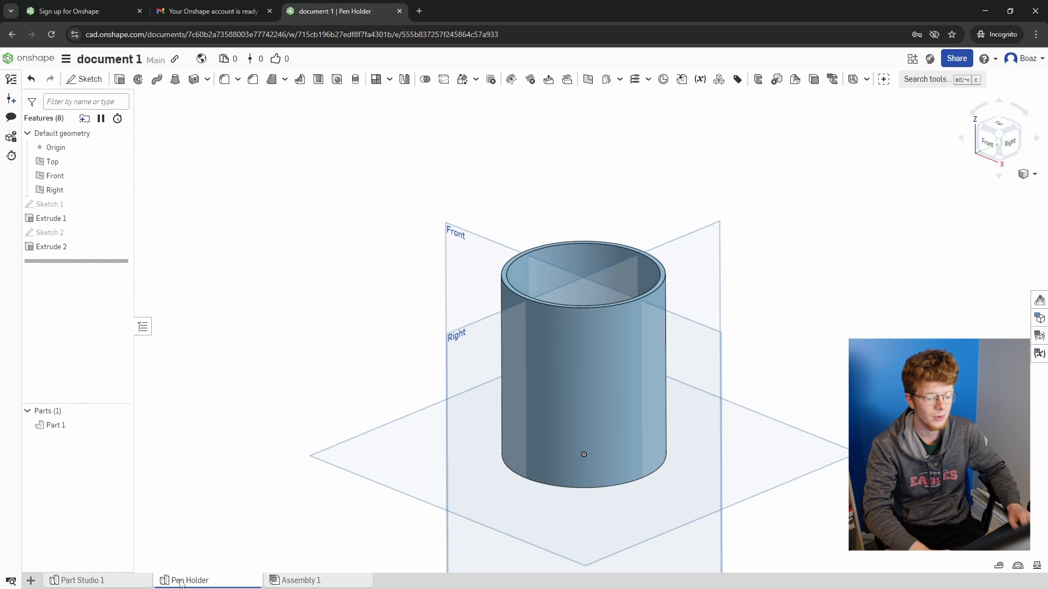
Start an export of the Pen Holder part studio and choose STL as the file format
mouse_move(183, 584)
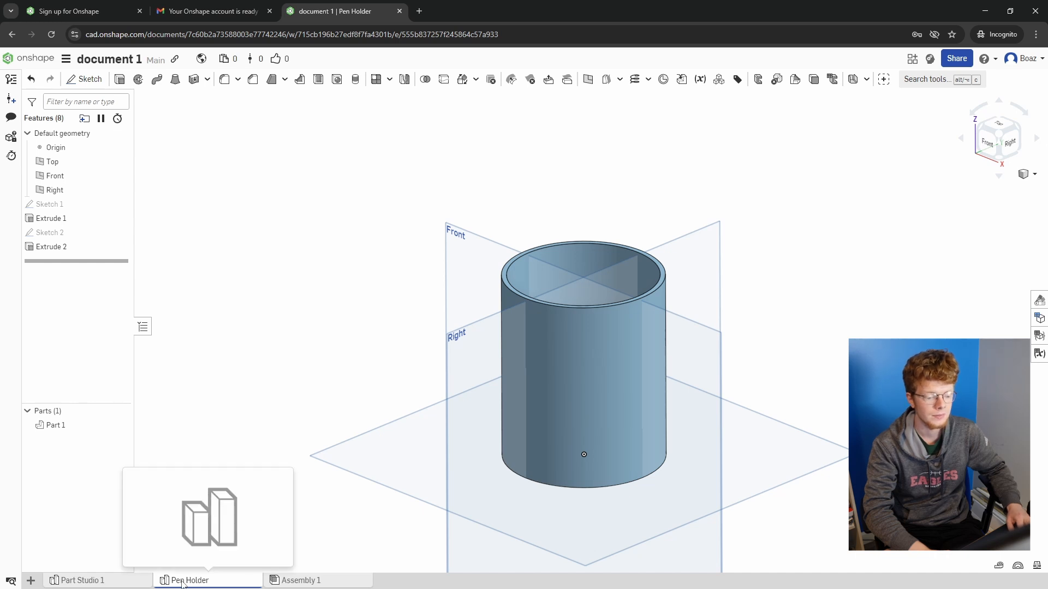
right_click(182, 584)
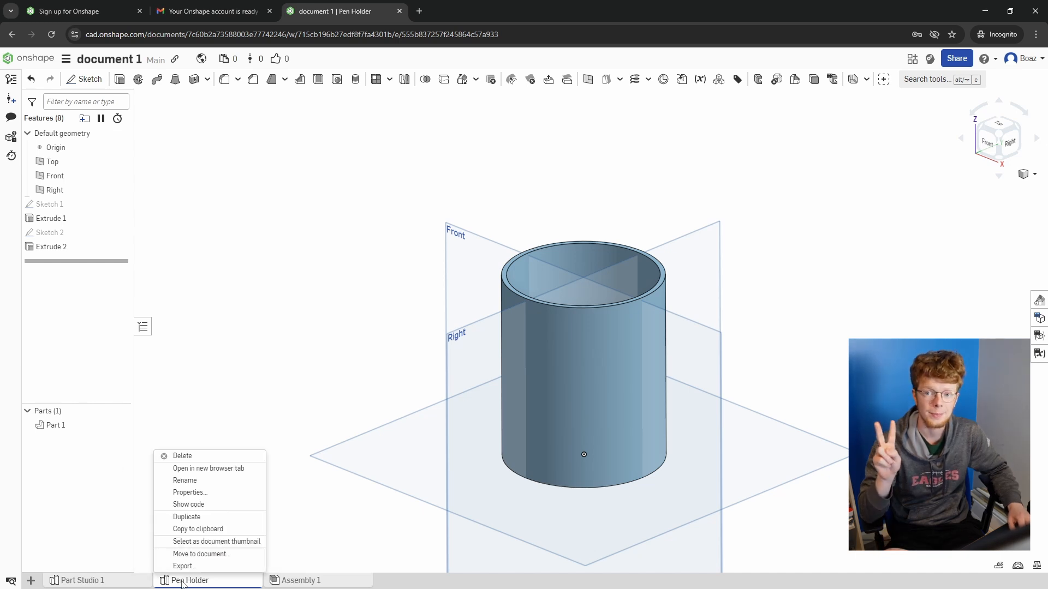
click(208, 567)
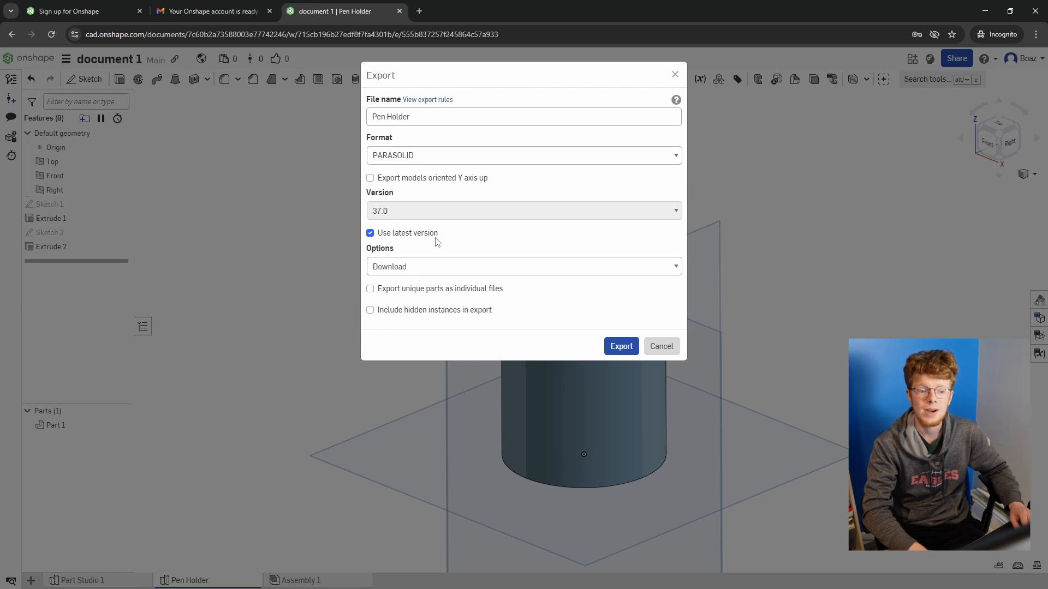
click(406, 157)
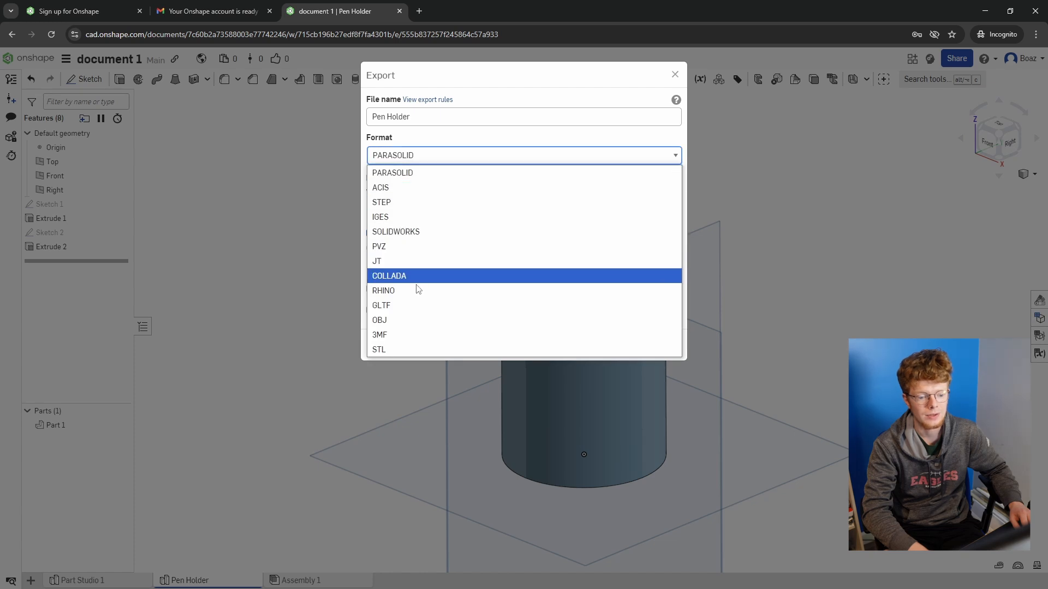
click(409, 350)
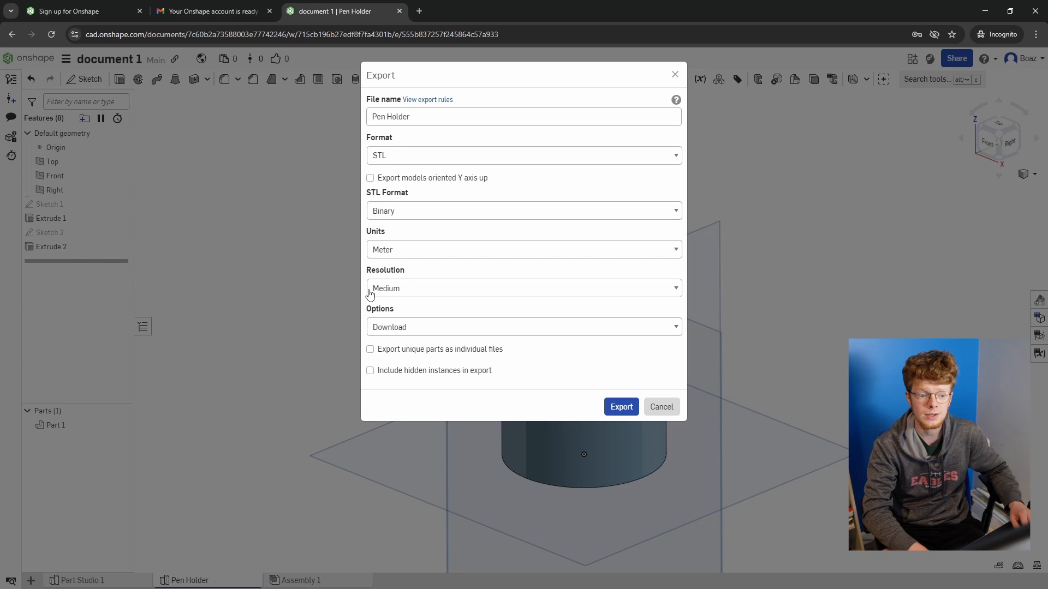
Set the STL units to Millimeter and resolution to Fine, and save the export as Pen Holder.stl in Downloads
click(408, 251)
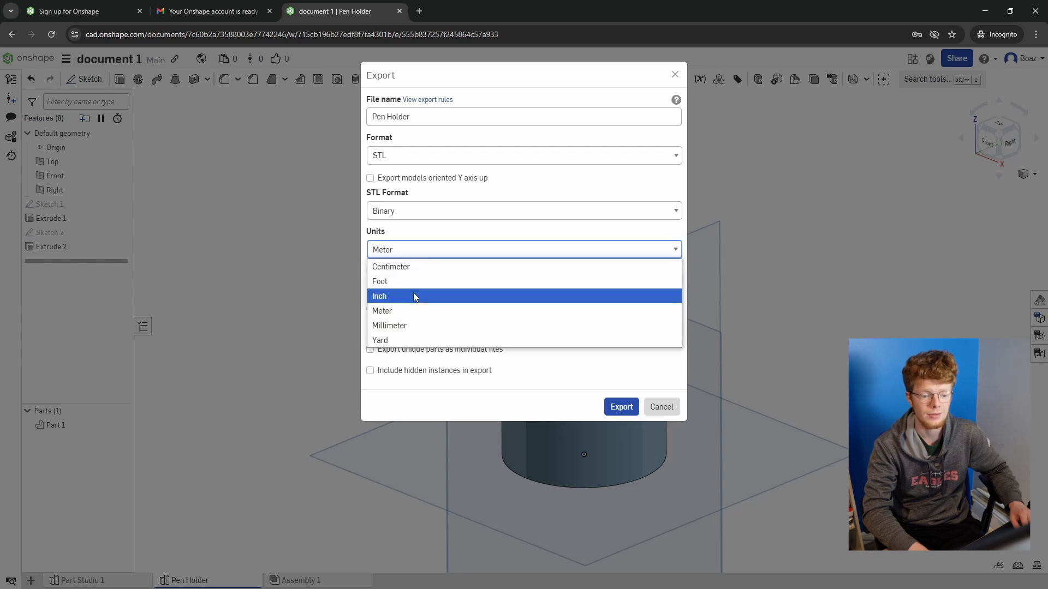
click(413, 324)
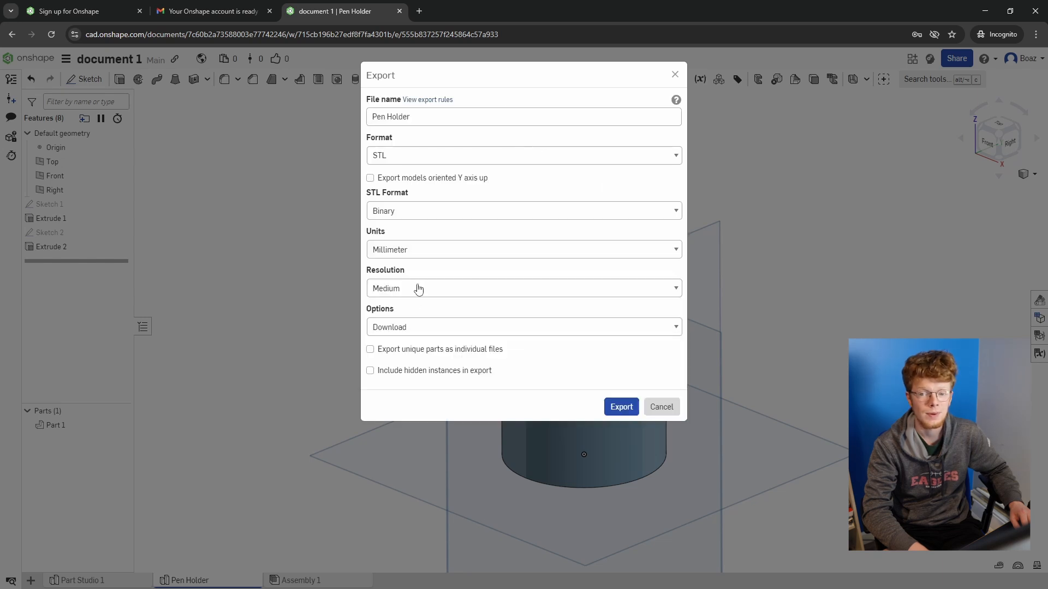
click(419, 288)
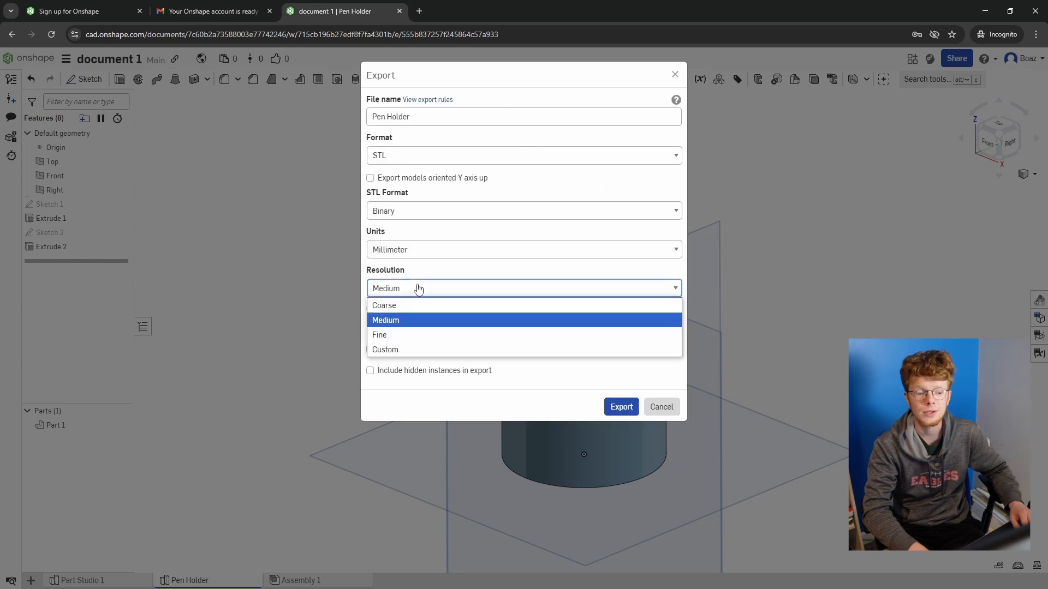
click(415, 336)
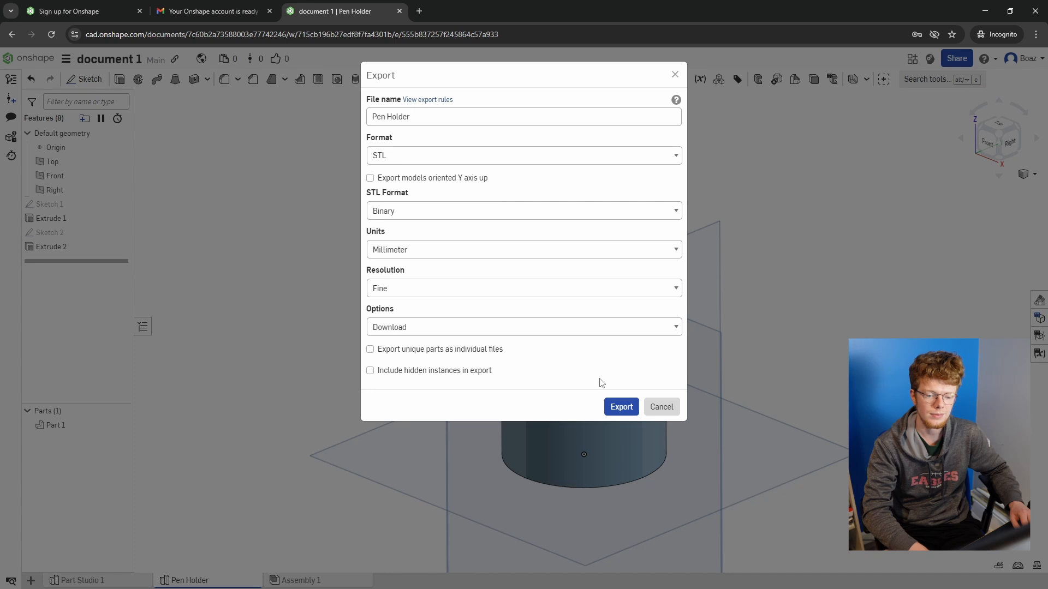
click(620, 407)
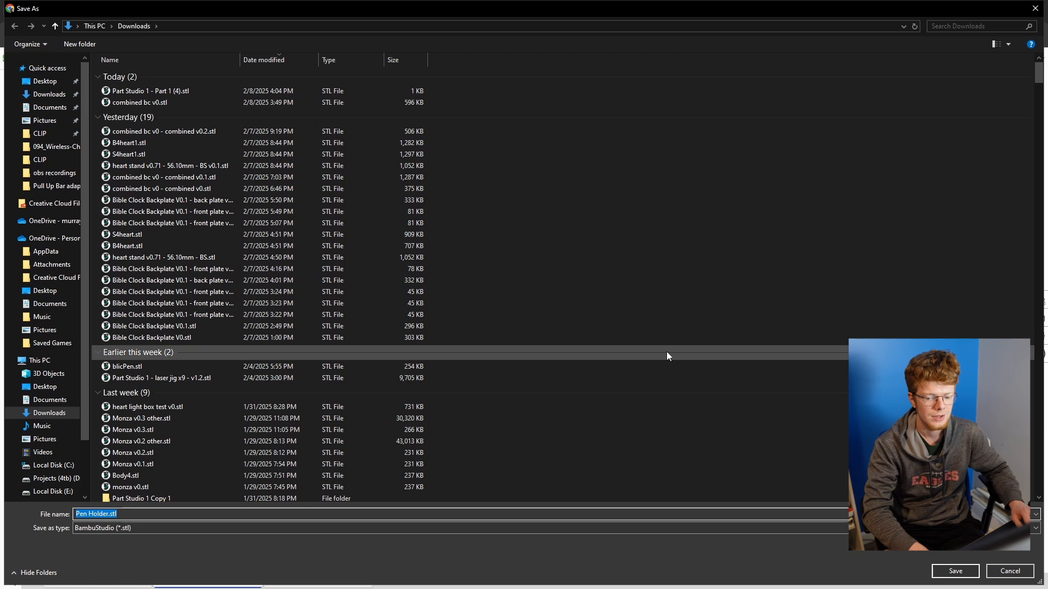
click(956, 571)
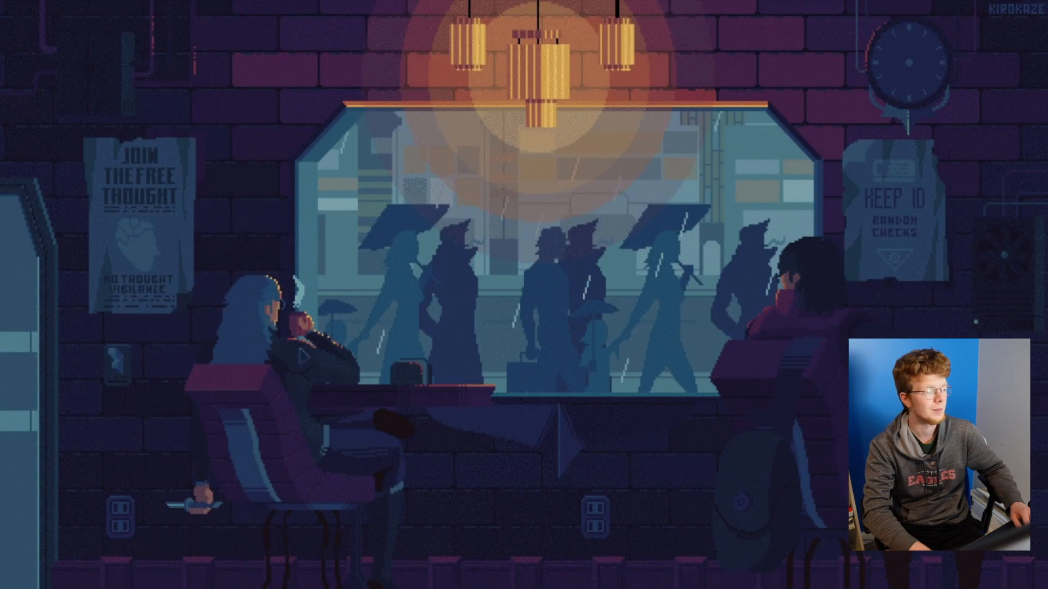
Switch to Bambu Studio and import Pen Holder.stl from the Downloads folder onto the active build plate
drag(0, 125, 330, 1)
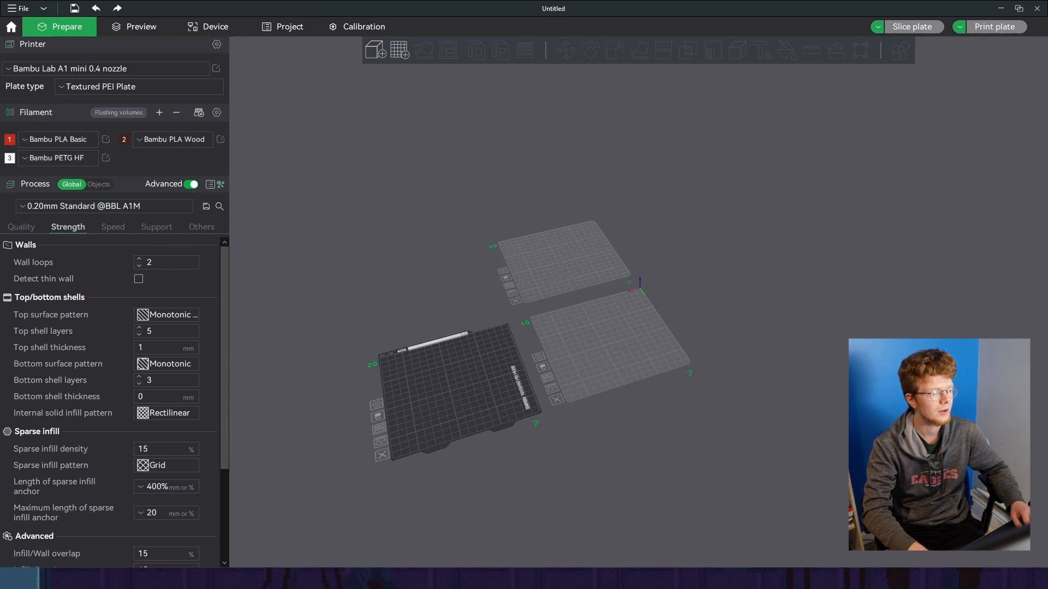
drag(0, 112, 922, 80)
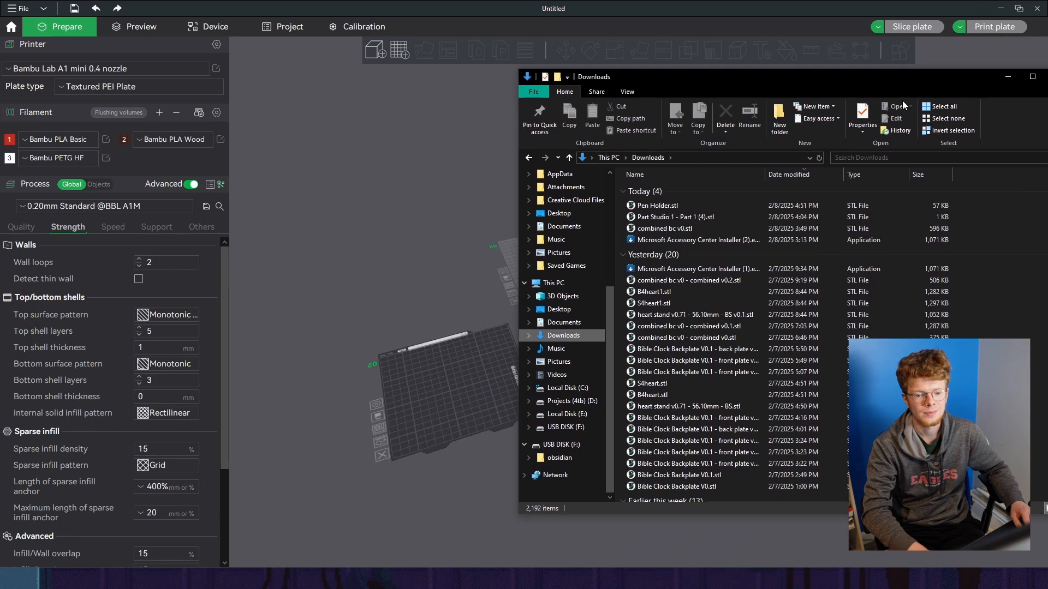
click(707, 206)
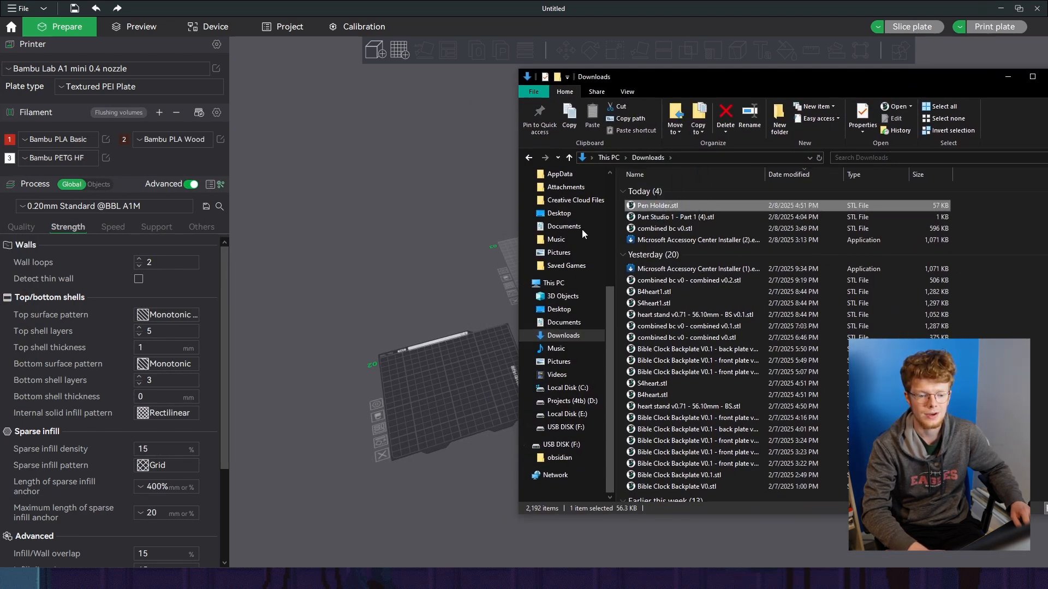
drag(582, 234, 449, 362)
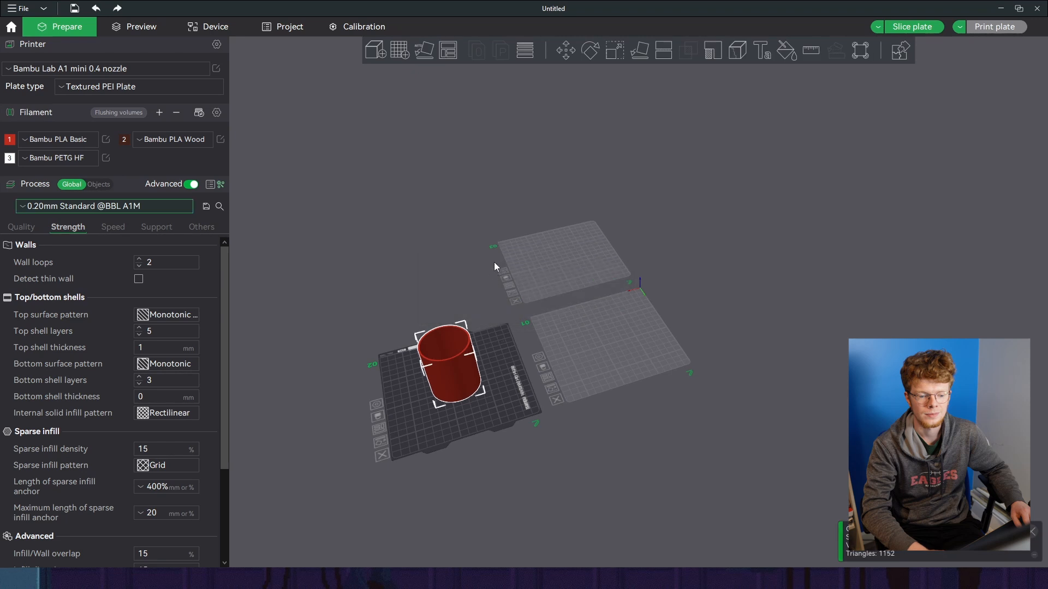
Slice the plate holding the pen holder and inspect the sliced preview
drag(466, 252, 507, 257)
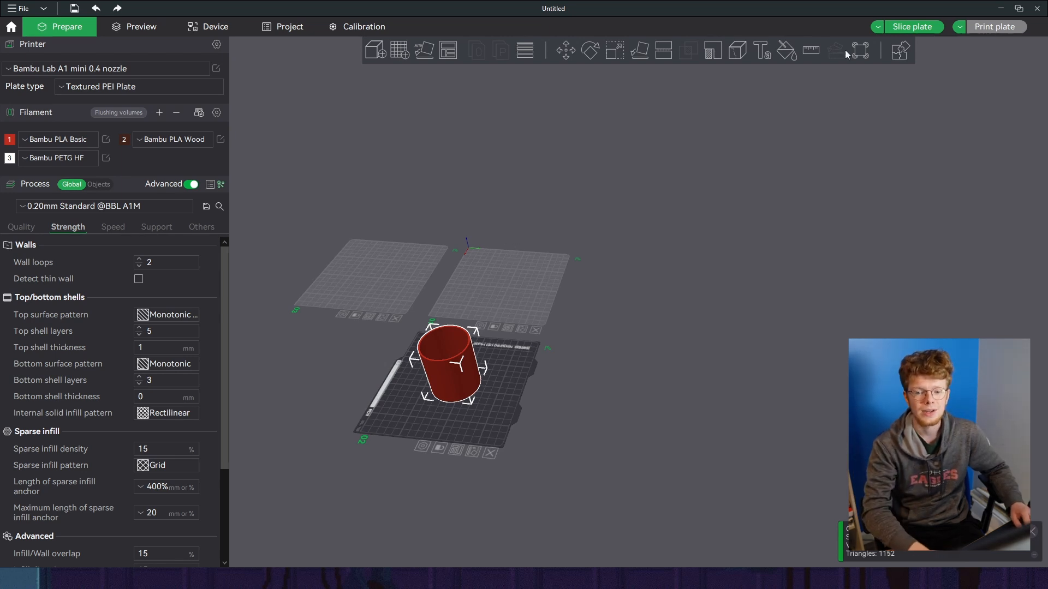
click(908, 28)
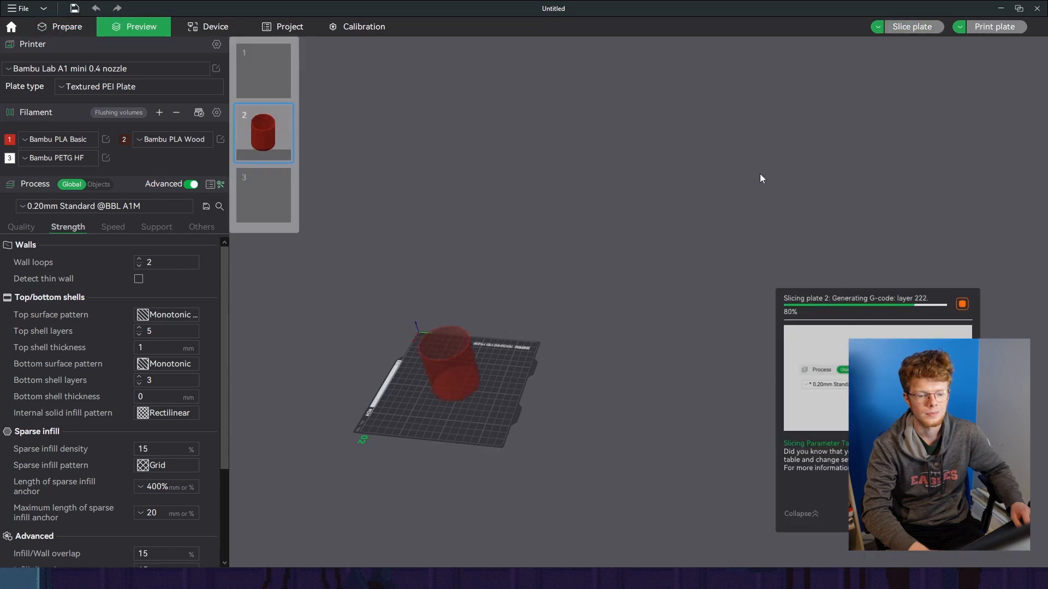
drag(496, 336, 644, 272)
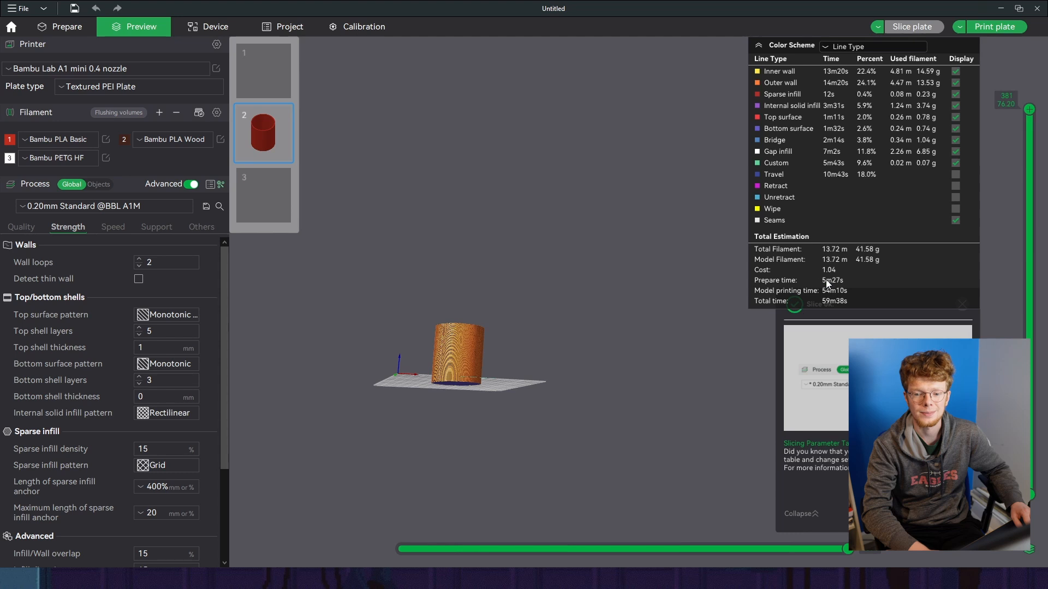
Start a print job for the sliced plate and check its filament slot mapping, keeping PLA in AMS slot A2
click(995, 25)
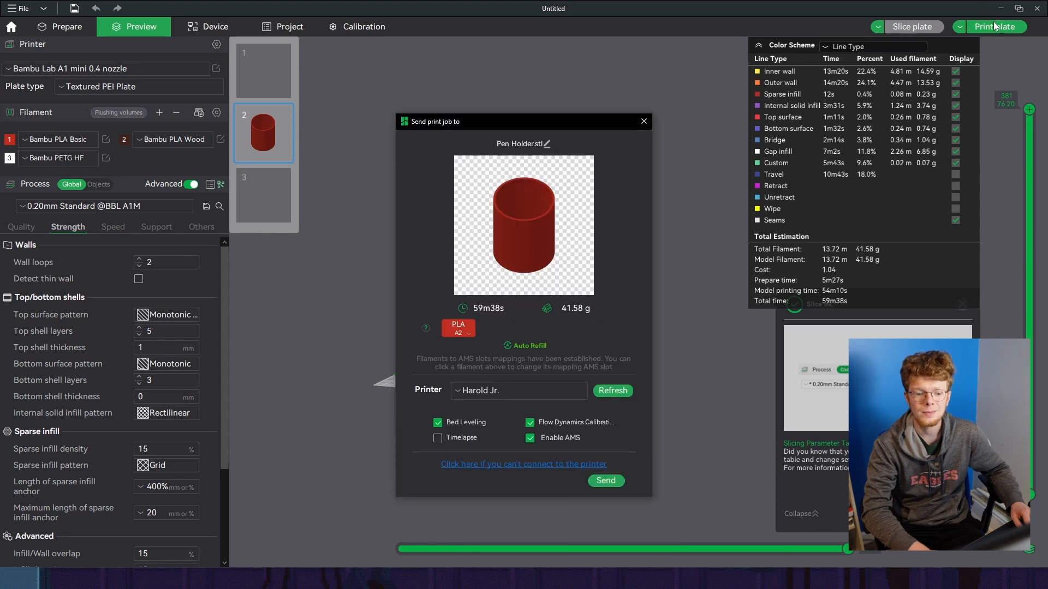
click(469, 328)
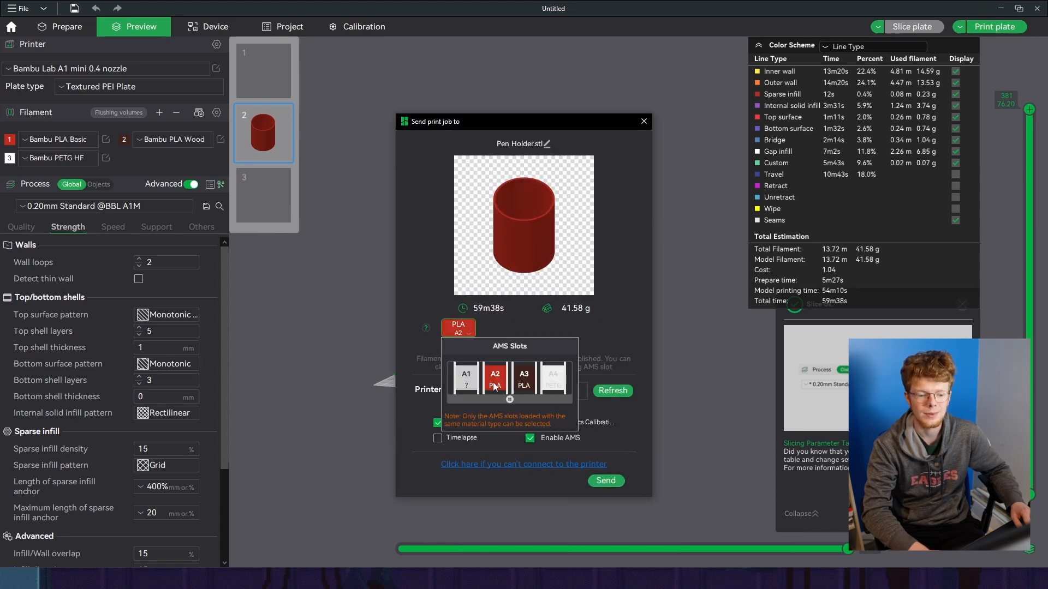
click(606, 284)
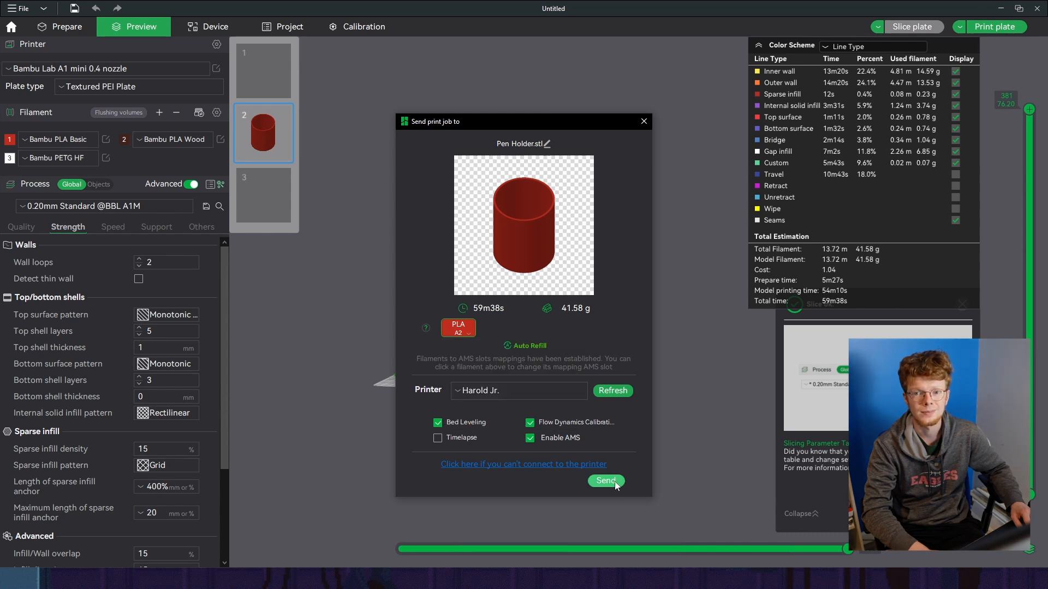